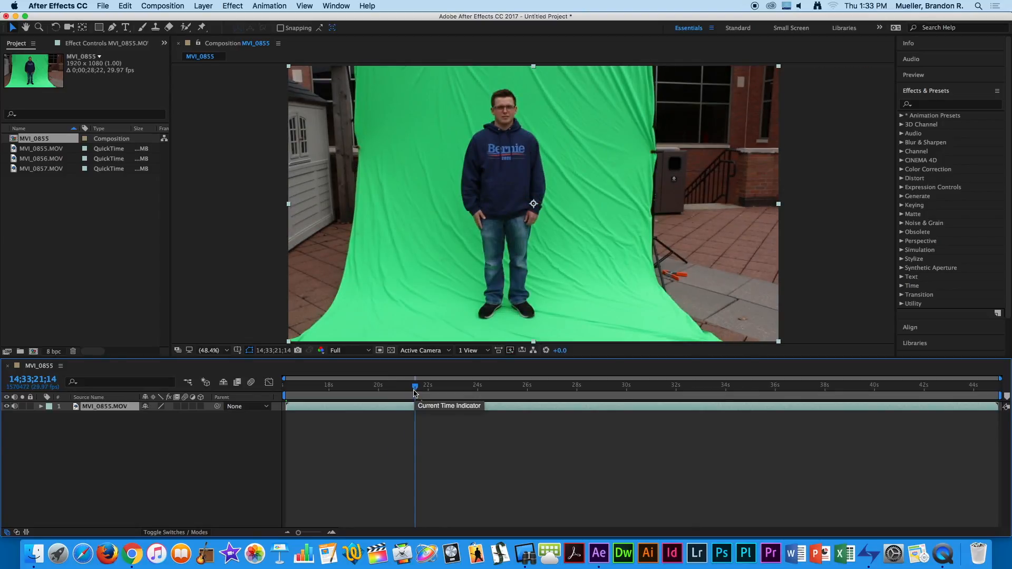
- Trim the MVI_0855.MOV layer and the work area to run from 14;33;21;14 to 14;33;30;01
key("alt+bracketleft")
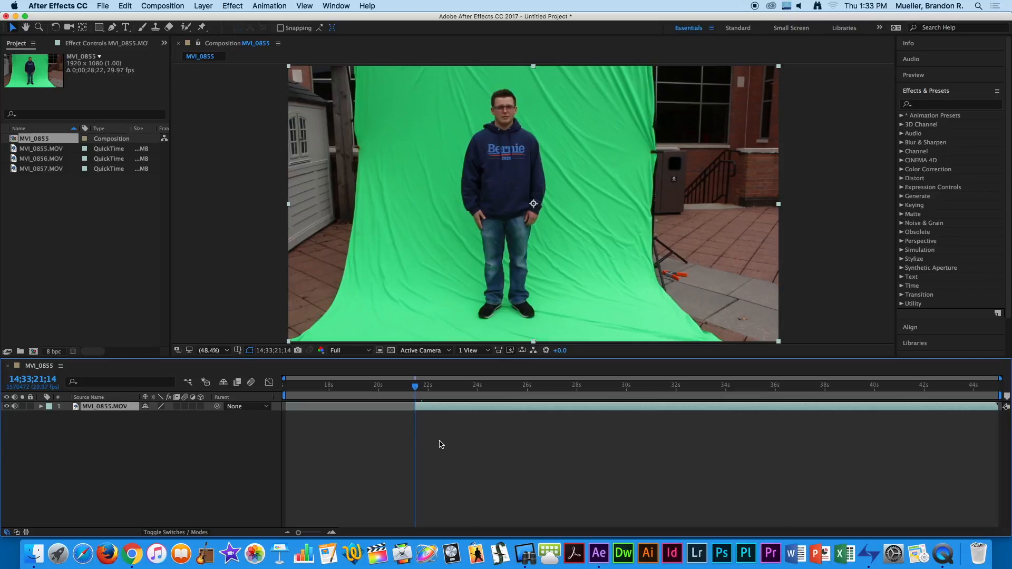
key("b")
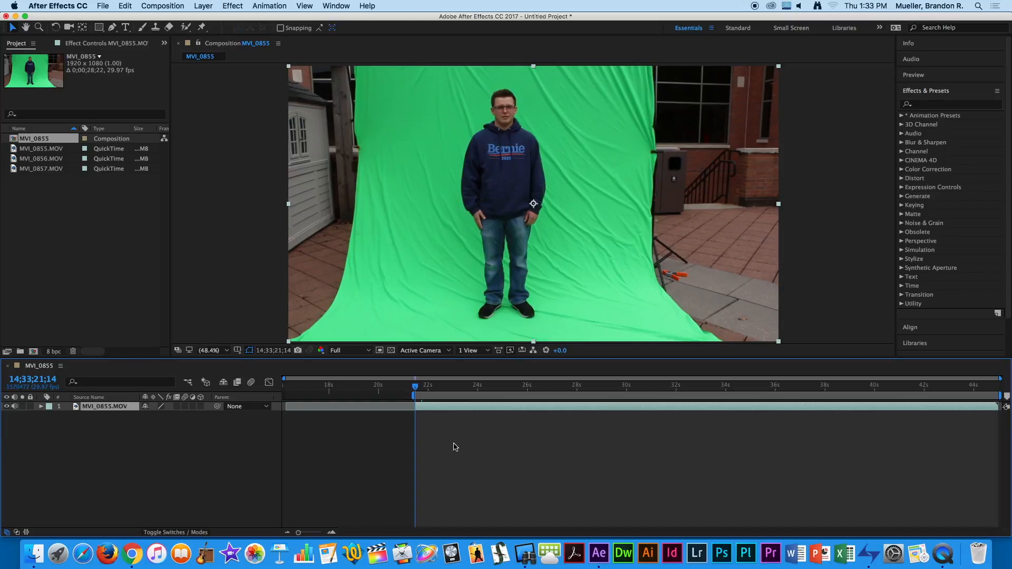
left_click_drag(484, 388, 626, 397)
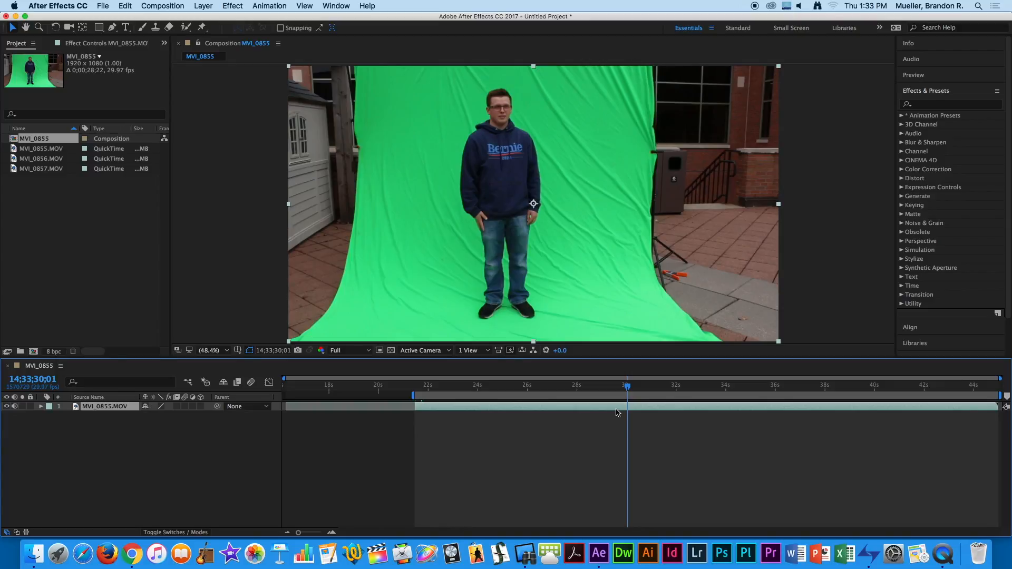
key("alt+]")
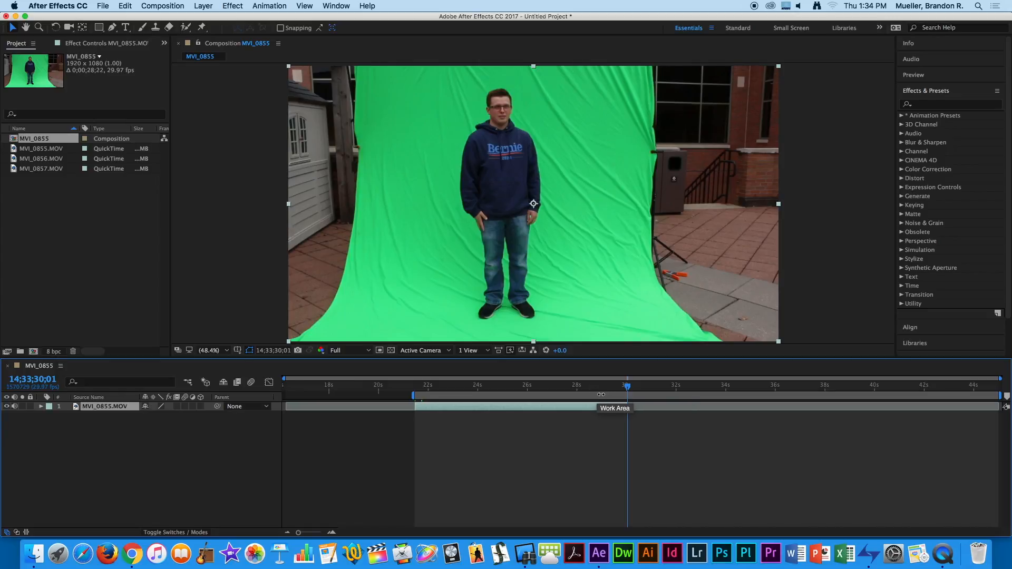
key("n")
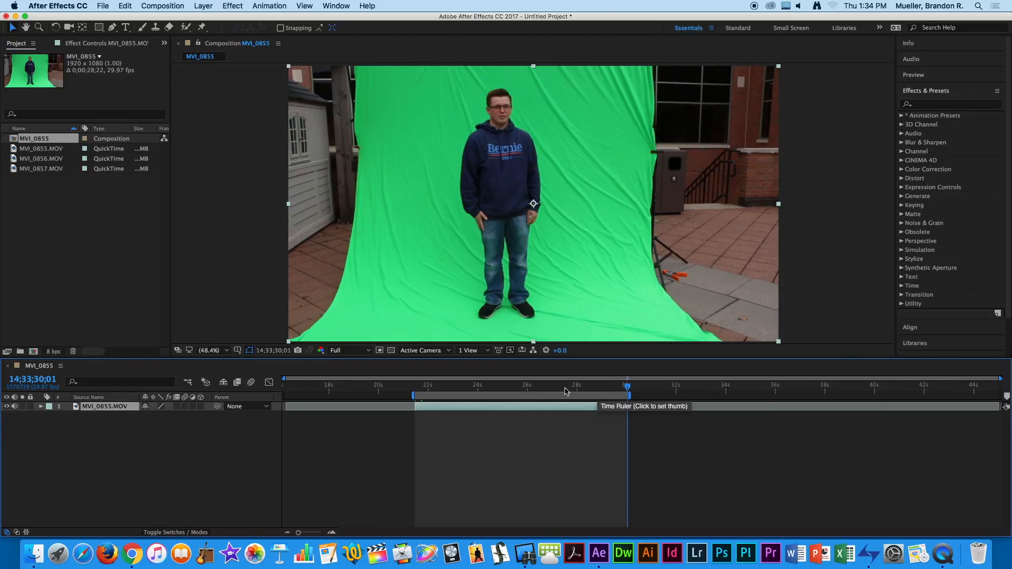
- Trim the composition to the work area and return the playhead to the start at 14;33;21;14
right_click(497, 397)
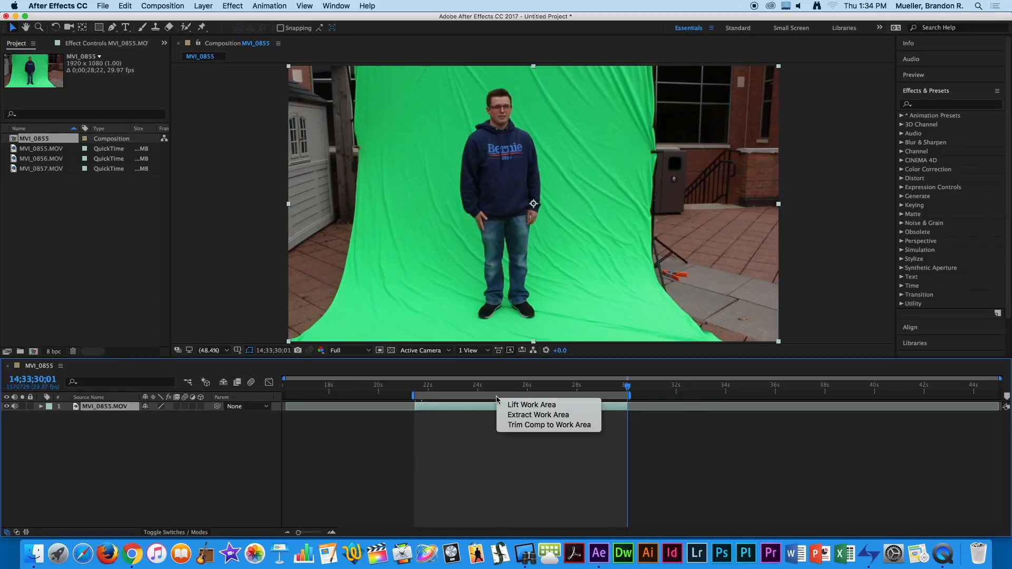
left_click(552, 425)
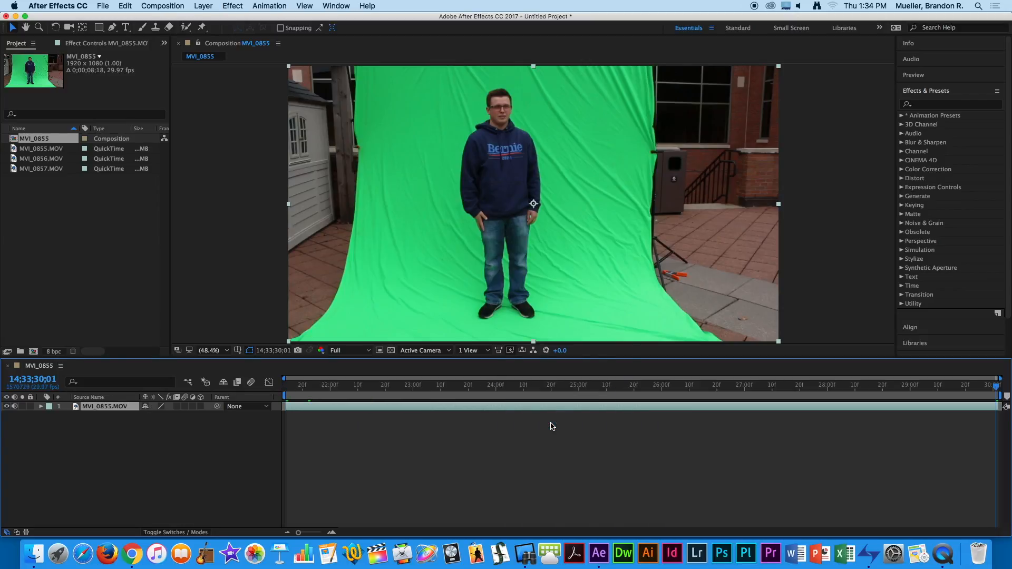
left_click_drag(301, 384, 285, 385)
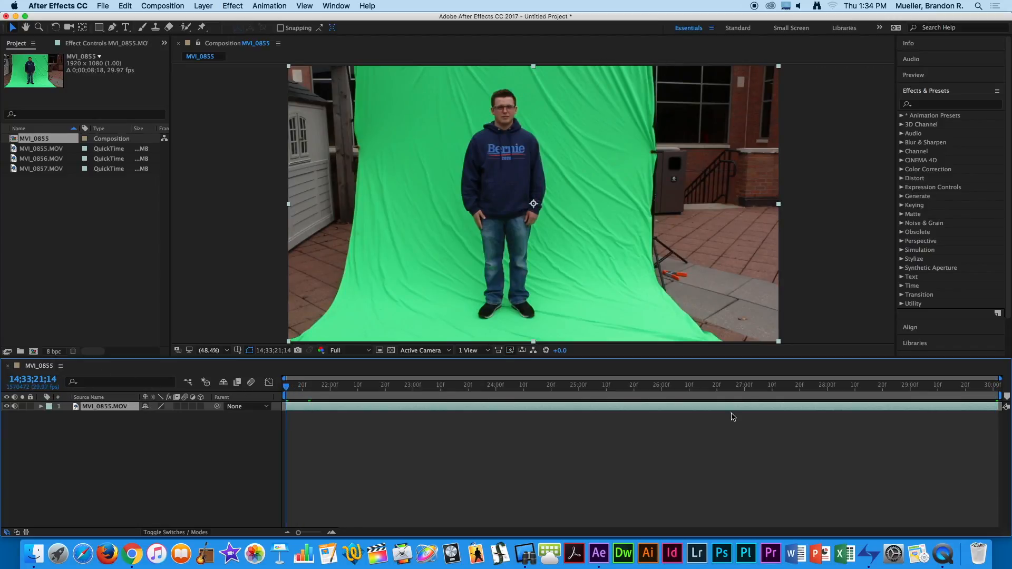
- Scrub through and play back the trimmed clip to review the man's arm movements
left_click(976, 385)
left_click_drag(988, 387, 302, 383)
key("space")
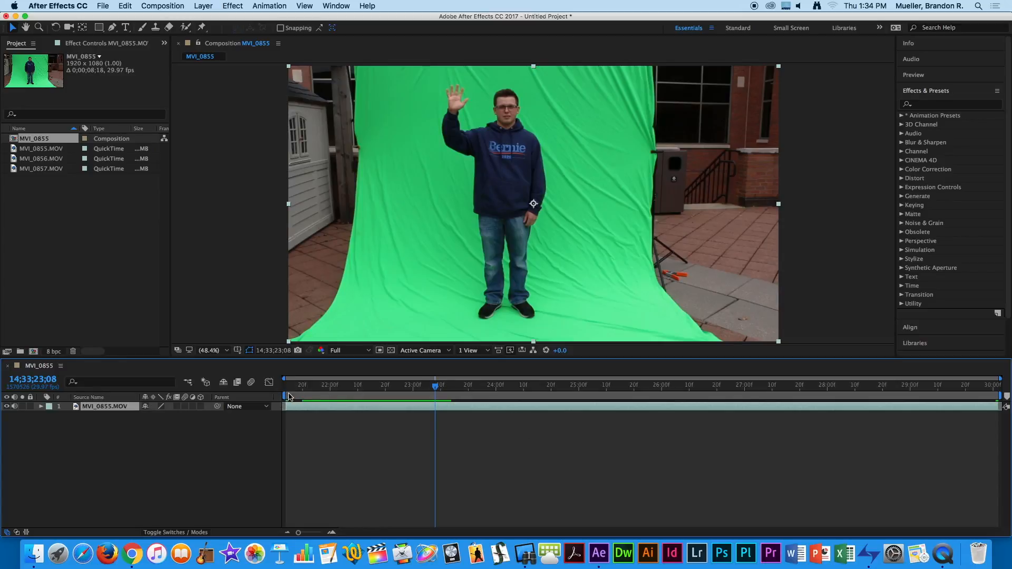
left_click(377, 399)
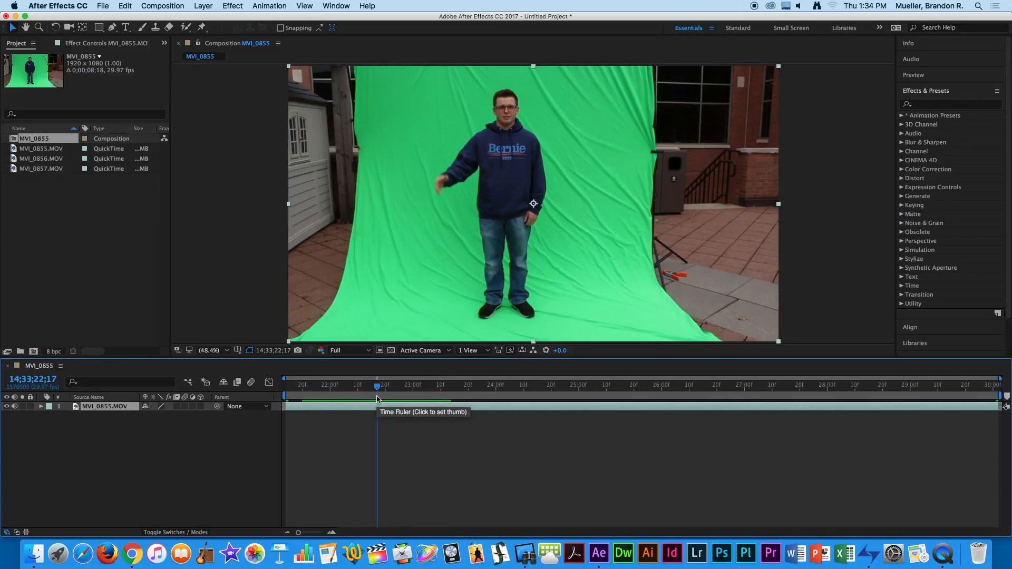
left_click(361, 396)
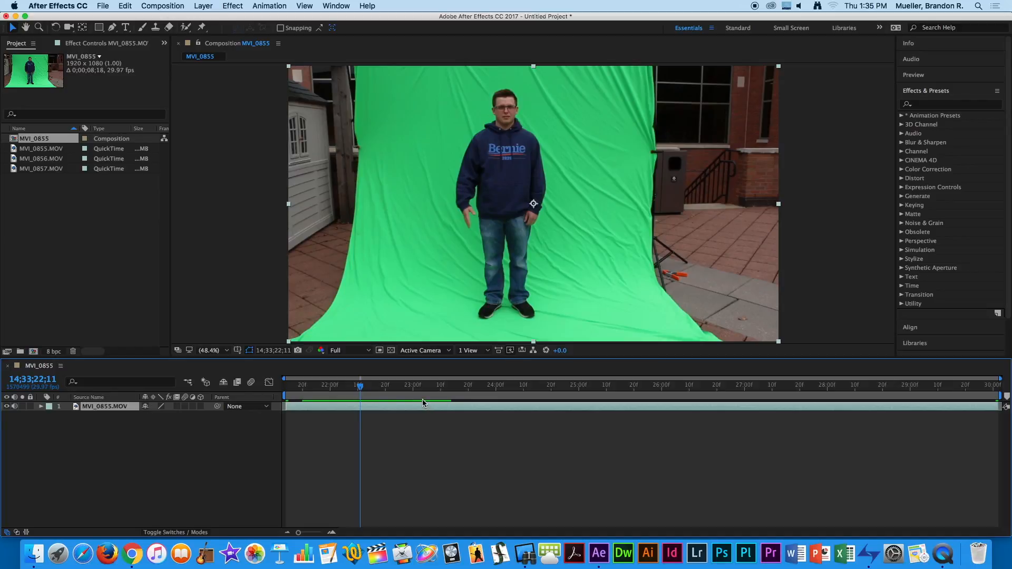
key("space")
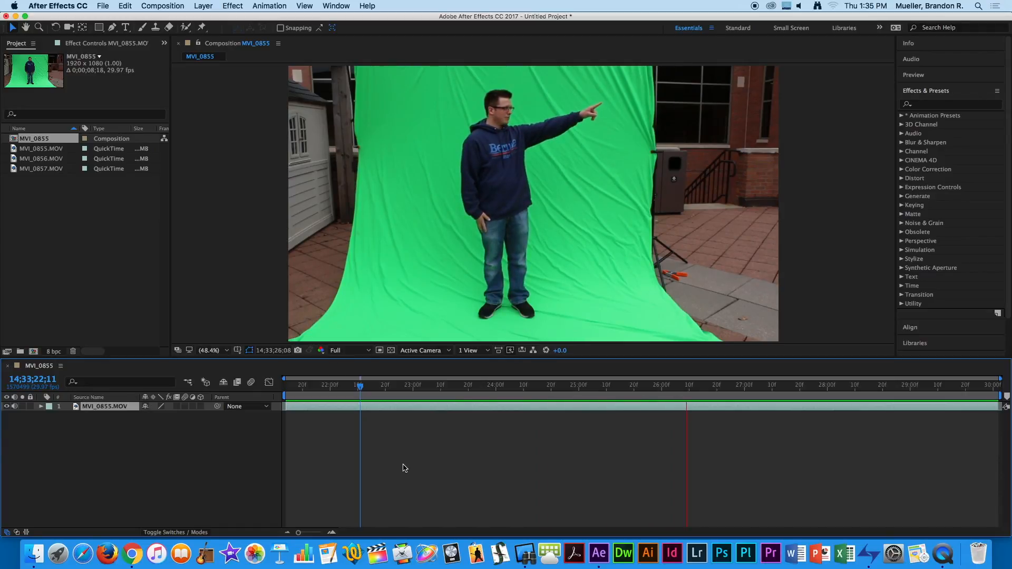
key("space")
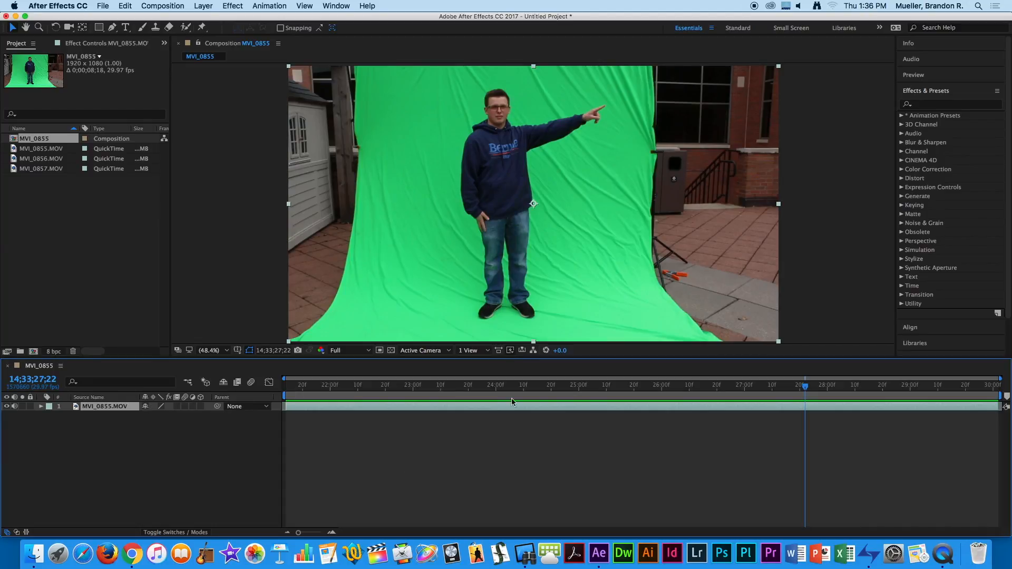
left_click(341, 383)
left_click(311, 384)
key("space")
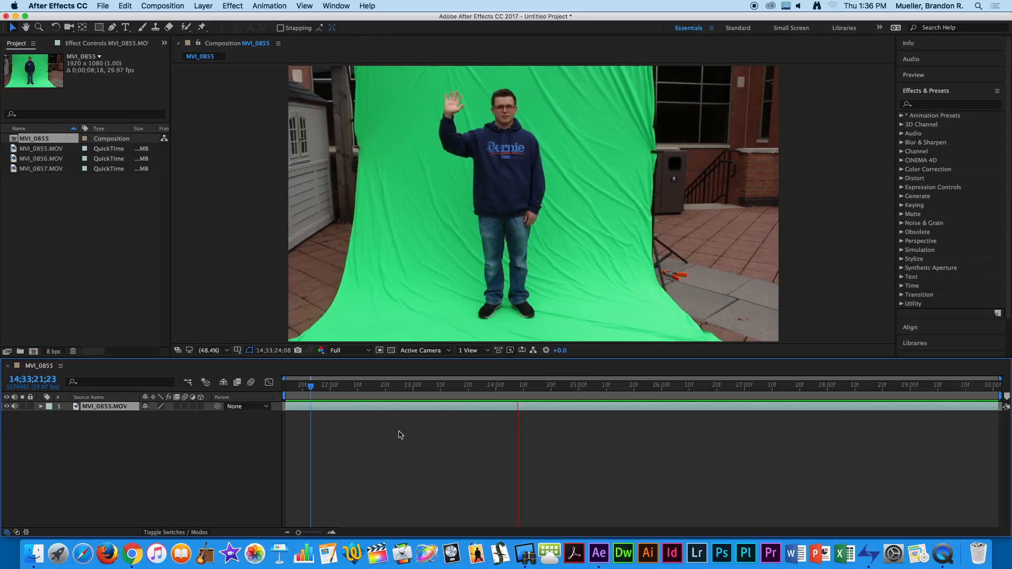
key("space")
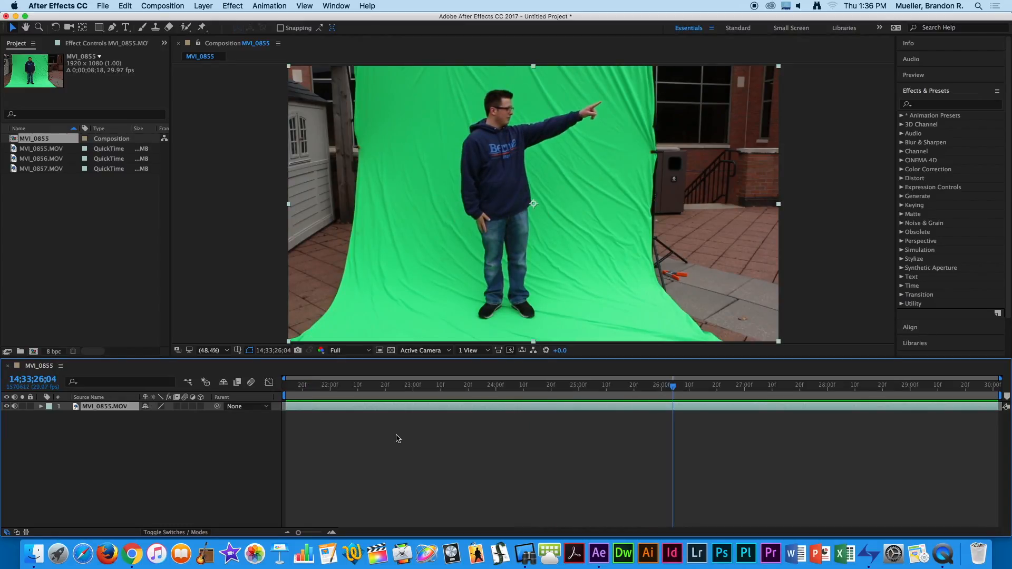
- At 14;33;22;06, draw a closed Pen tool mask loosely around the man's whole body, leaving a narrow margin of green screen
left_click_drag(406, 391, 347, 390)
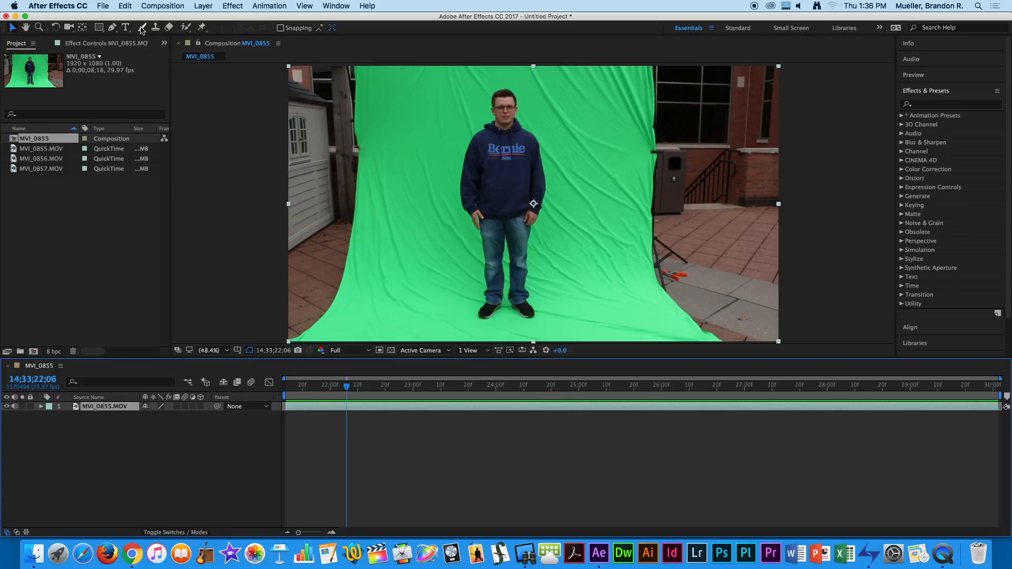
left_click(112, 29)
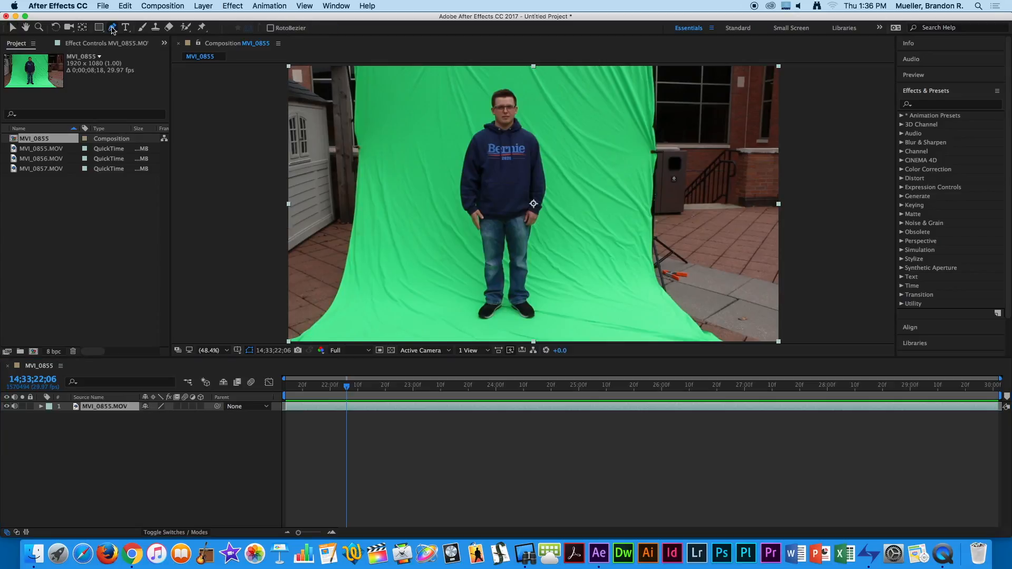
left_click(485, 85)
left_click(480, 102)
left_click(472, 123)
left_click(456, 141)
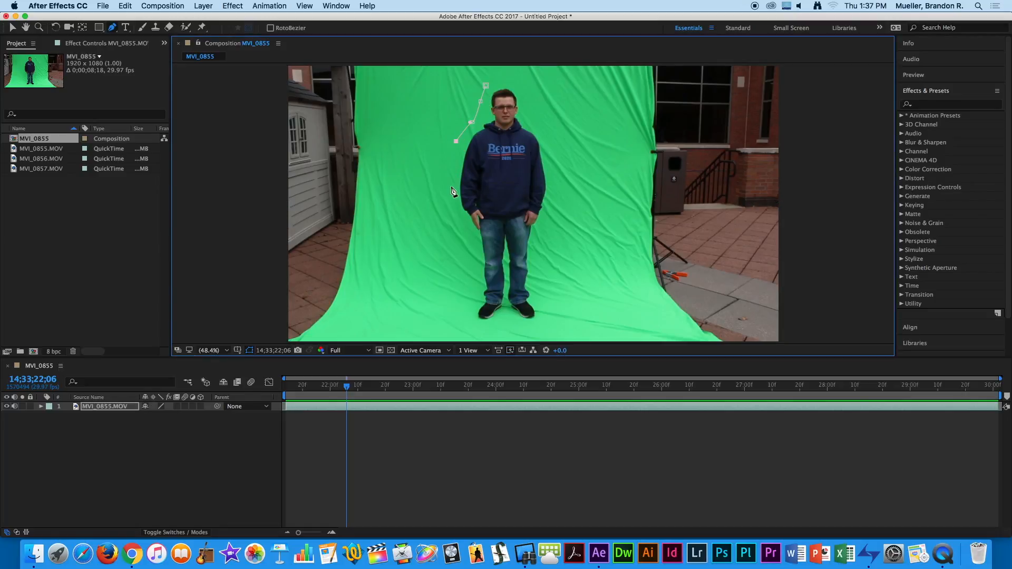
left_click(450, 179)
left_click(450, 203)
left_click(461, 230)
left_click(470, 244)
left_click(473, 270)
left_click(472, 289)
left_click(469, 312)
left_click(473, 325)
left_click(500, 325)
left_click(506, 315)
left_click(517, 324)
left_click(532, 325)
left_click(547, 319)
left_click(549, 307)
left_click(540, 294)
left_click(536, 279)
left_click(539, 238)
left_click(546, 225)
left_click(556, 185)
left_click(556, 168)
left_click(552, 149)
left_click(546, 137)
left_click(538, 125)
left_click(527, 112)
left_click(525, 96)
left_click(521, 84)
left_click(508, 81)
left_click(497, 80)
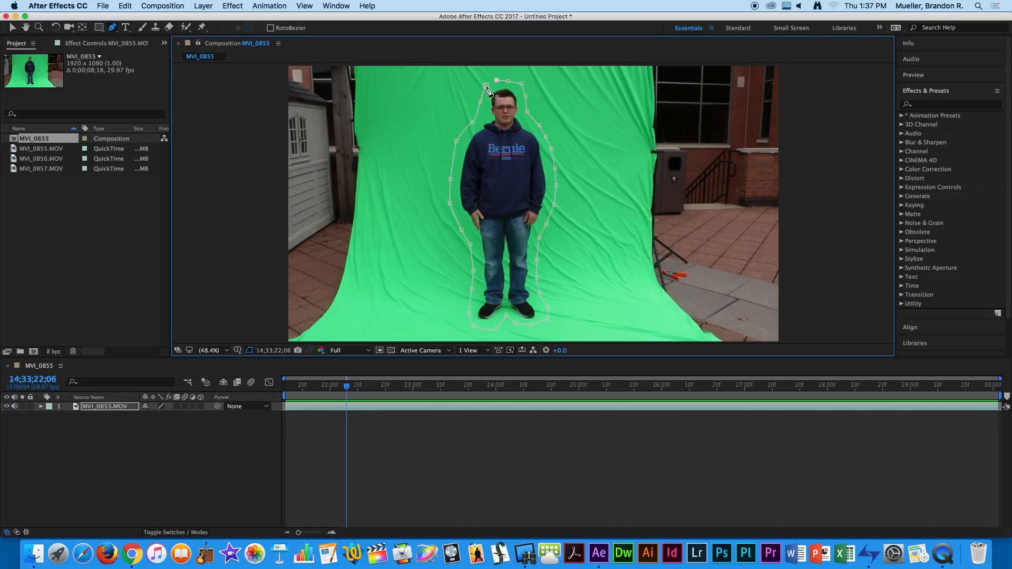
left_click(487, 86)
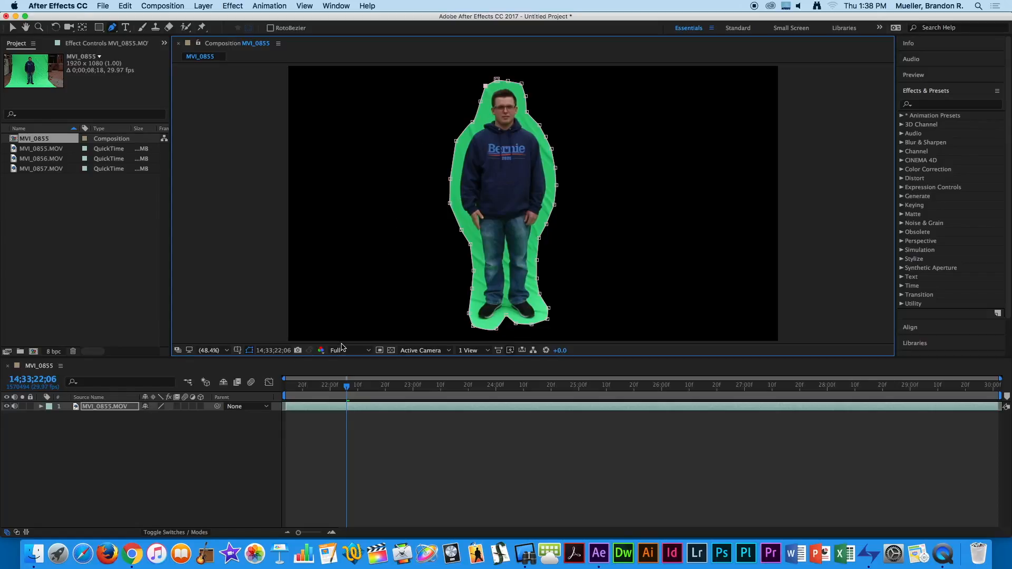
- Set the composition preview resolution to Half with the playhead at 14;33;22;11
left_click(347, 389)
mouse_move(347, 389)
left_mouse_down()
mouse_move(335, 389)
mouse_move(379, 388)
mouse_move(362, 387)
left_mouse_up()
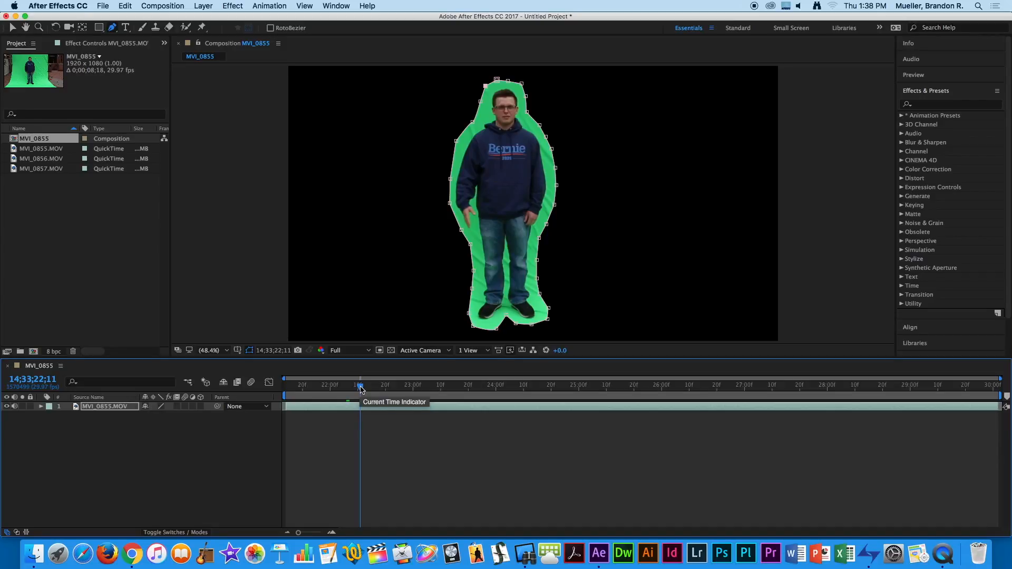
left_click(368, 351)
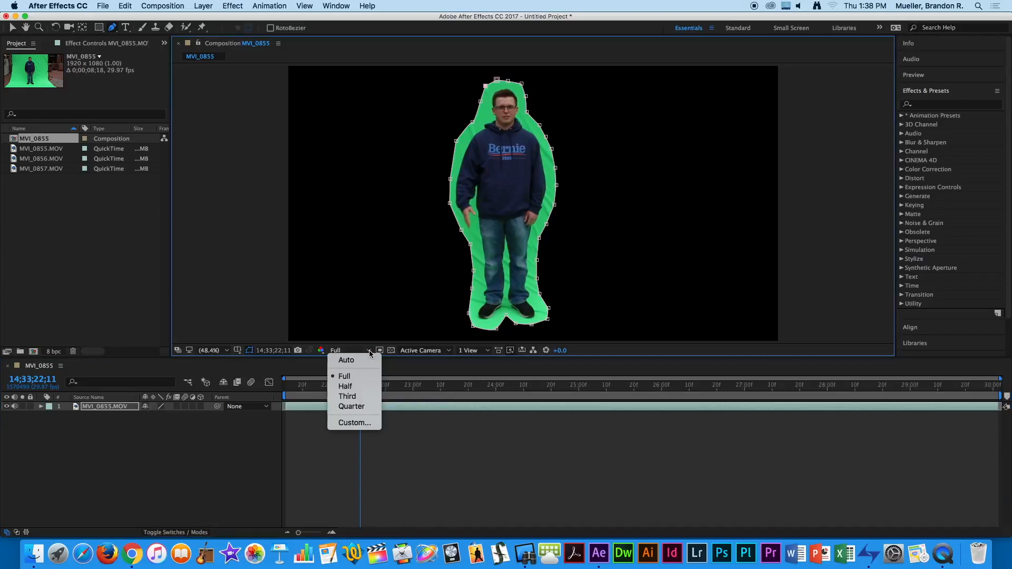
left_click(361, 388)
mouse_move(363, 393)
left_mouse_down()
mouse_move(376, 391)
mouse_move(348, 390)
mouse_move(372, 386)
mouse_move(361, 389)
left_mouse_up()
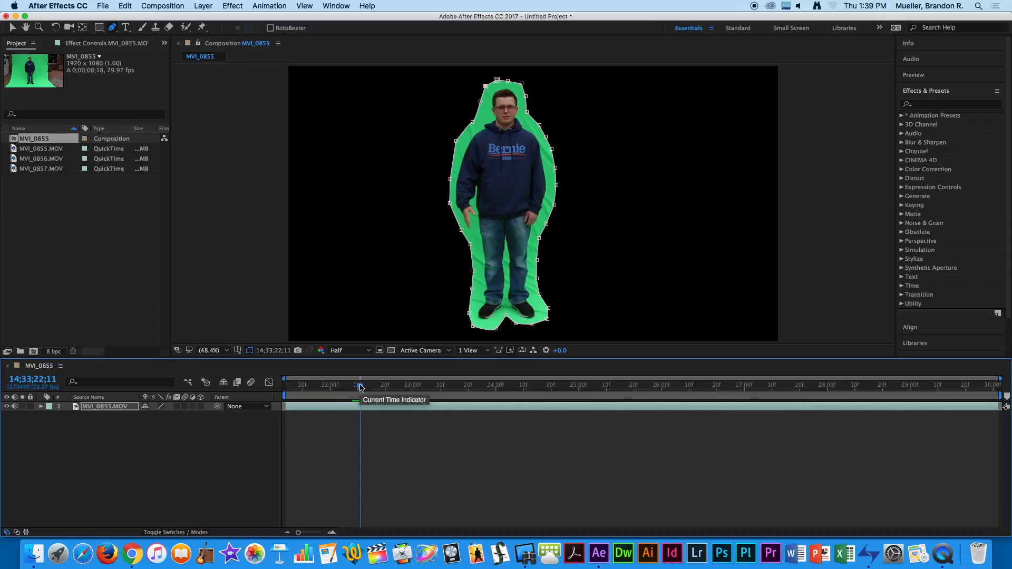
- Step frame by frame around 14;33;22;11 to check when the rising hand nears the mask edge, stopping at 14;33;22;12
mouse_move(361, 388)
left_mouse_down()
mouse_move(352, 388)
mouse_move(362, 388)
left_mouse_up()
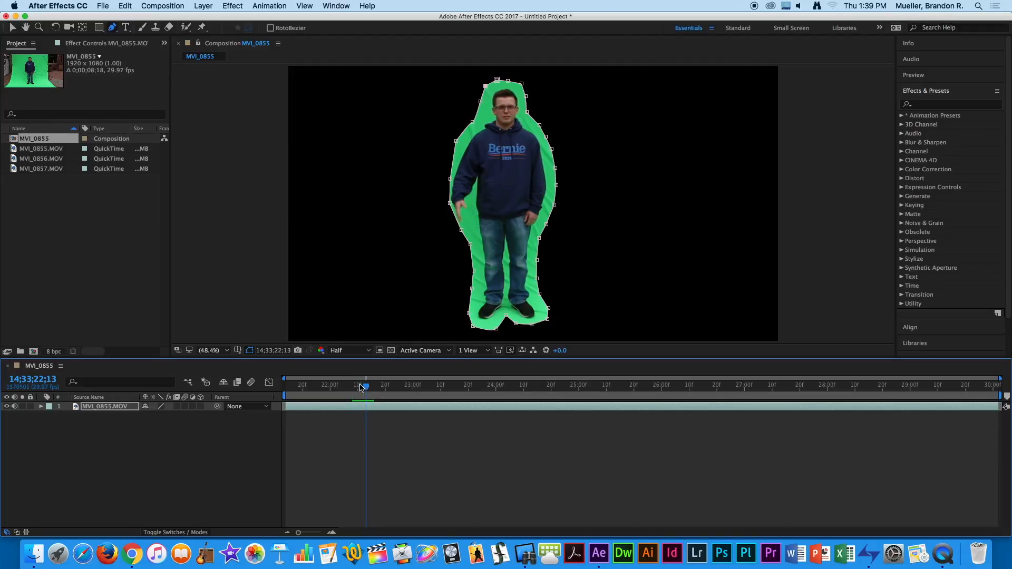
key("Page_Up")
key("Page_Up")
key("Page_Down")
key("Page_Down")
key("Page_Down")
key("Page_Down")
key("Page_Down")
key("Page_Down")
key("Page_Down")
key("Page_Up")
key("Page_Up")
key("Page_Up")
key("Page_Up")
key("Page_Up")
key("Page_Up")
key("Page_Up")
key("Page_Down")
key("Page_Down")
key("Page_Up")
key("Page_Up")
key("Page_Down")
key("Page_Down")
key("Page_Up")
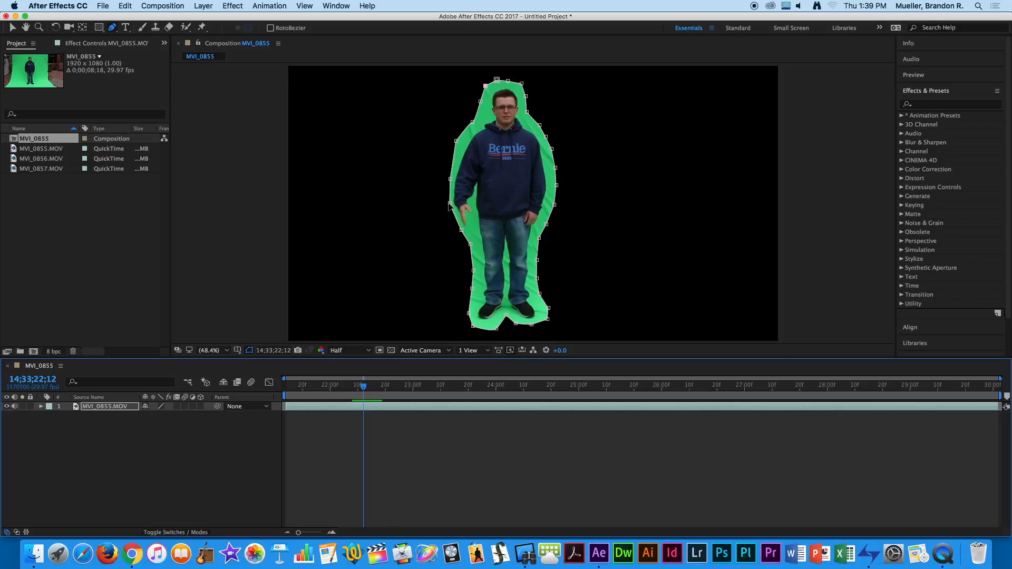
- Move the mask points beside the rising hand and its forearm slightly outward to leave more room around the arm
mouse_move(449, 204)
left_mouse_down()
mouse_move(415, 199)
mouse_move(446, 206)
left_mouse_up()
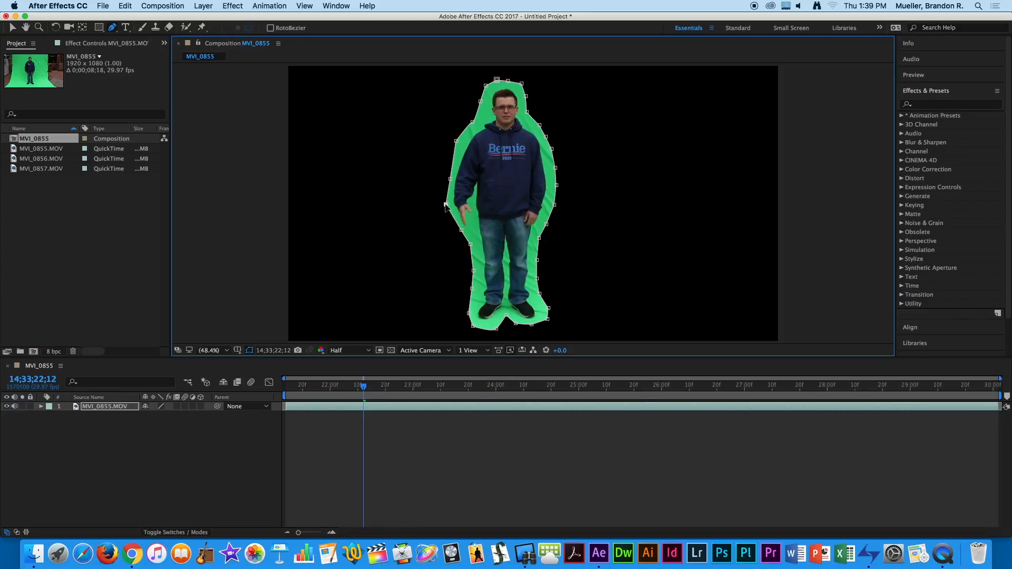
left_click_drag(434, 163, 460, 215)
key("super+z")
left_click(449, 180)
left_click(452, 161)
left_click(446, 204)
mouse_move(450, 178)
left_mouse_down()
mouse_move(439, 169)
mouse_move(446, 173)
left_mouse_up()
- Try to select and move several mask points along the rising arm with the Selection tool, and undo the moves
left_click(325, 418)
left_click(324, 408)
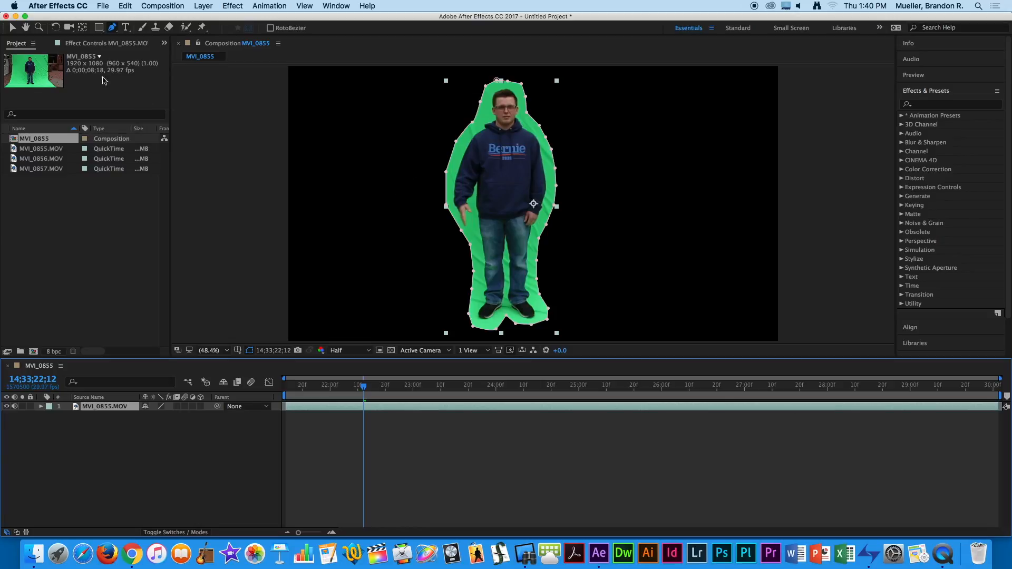
left_click(13, 27)
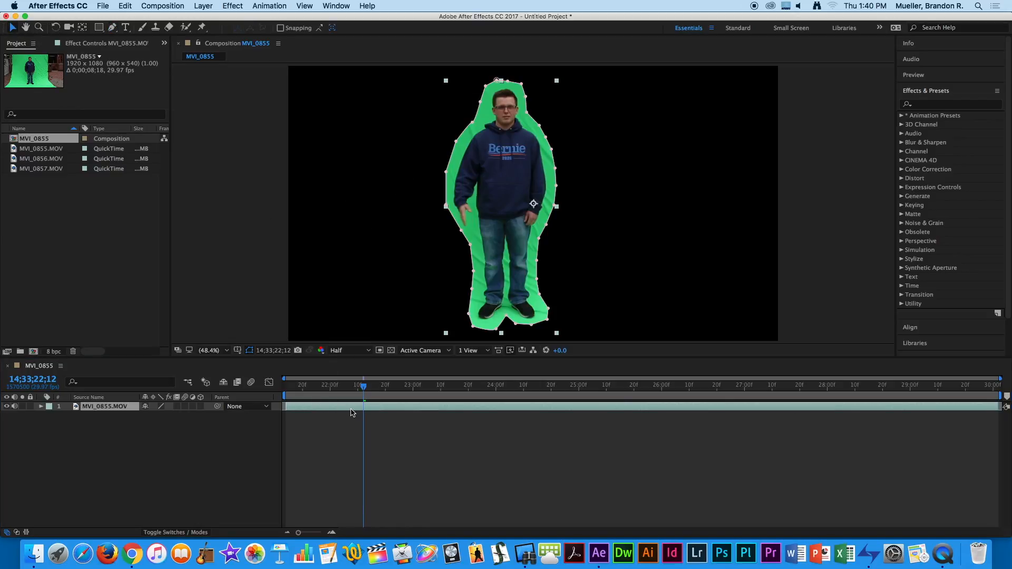
left_click(12, 28)
left_click_drag(417, 148, 475, 249)
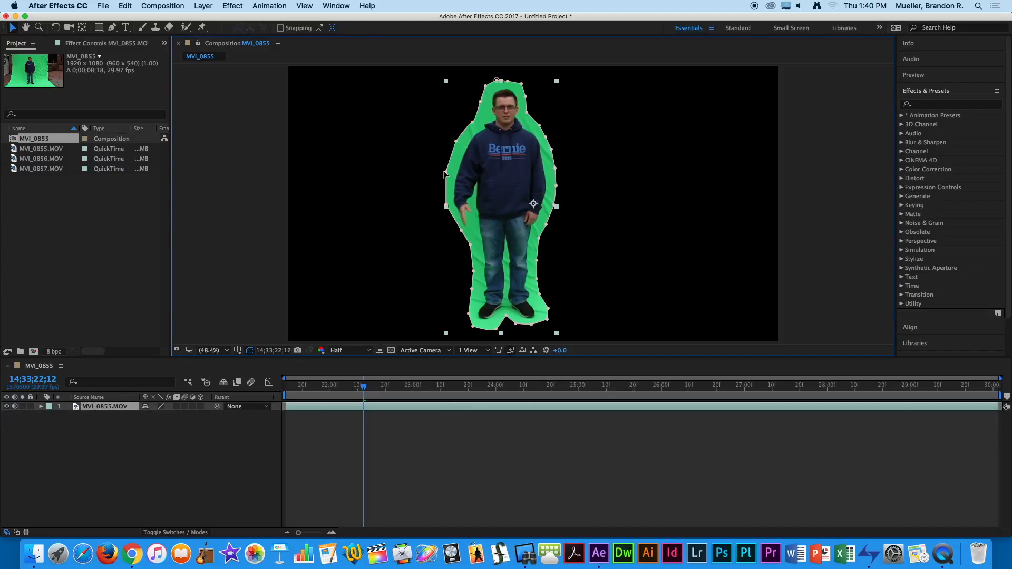
left_click_drag(446, 205, 417, 207)
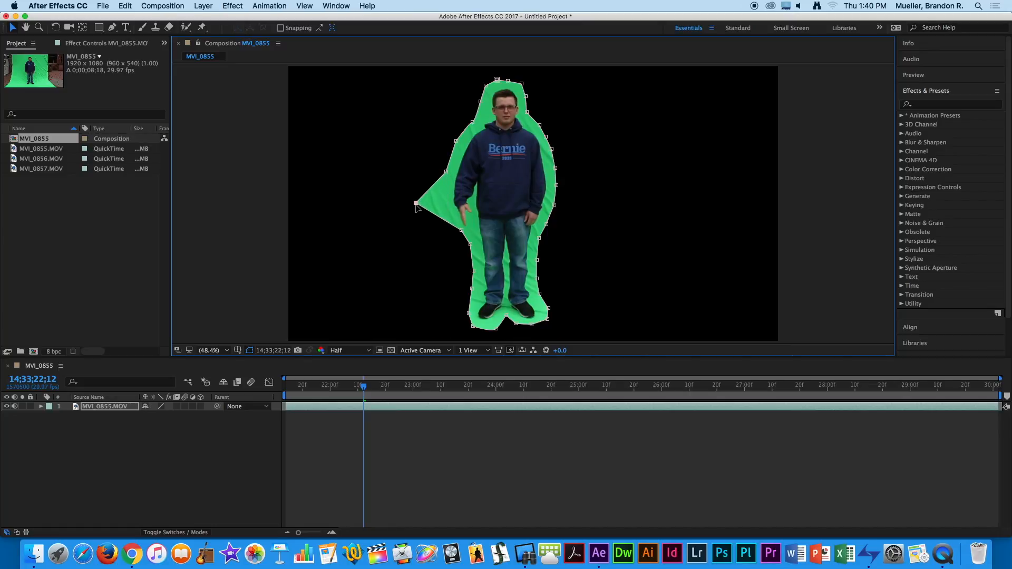
key("super+z")
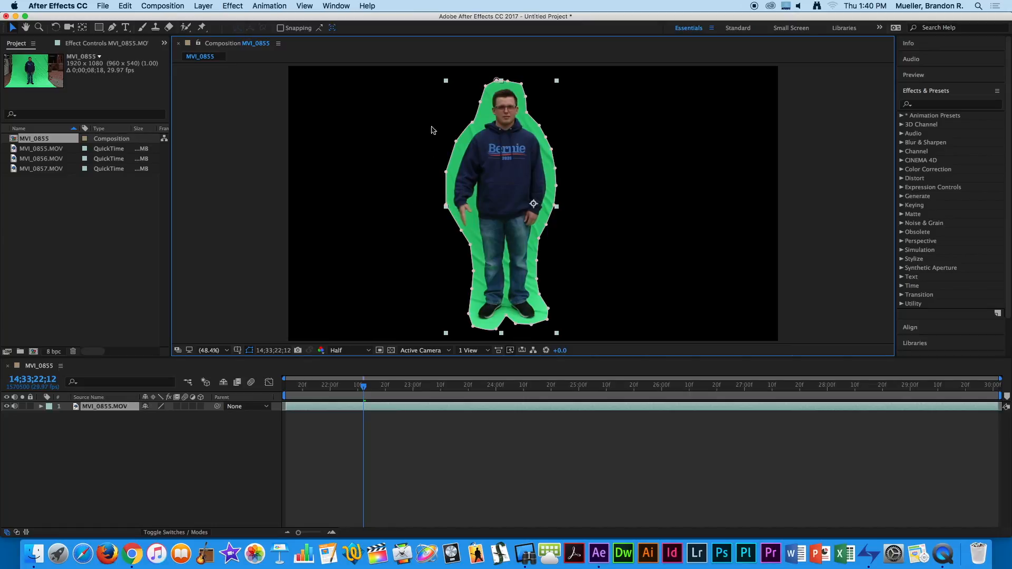
mouse_move(470, 138)
left_mouse_down()
mouse_move(441, 173)
mouse_move(473, 155)
left_mouse_up()
key("super+z")
- Select the four mask points from the rising arm's elbow up to the side of the head and nudge them slightly inward together
left_click_drag(420, 126, 476, 248)
left_click_drag(432, 133, 468, 227)
left_click(445, 174)
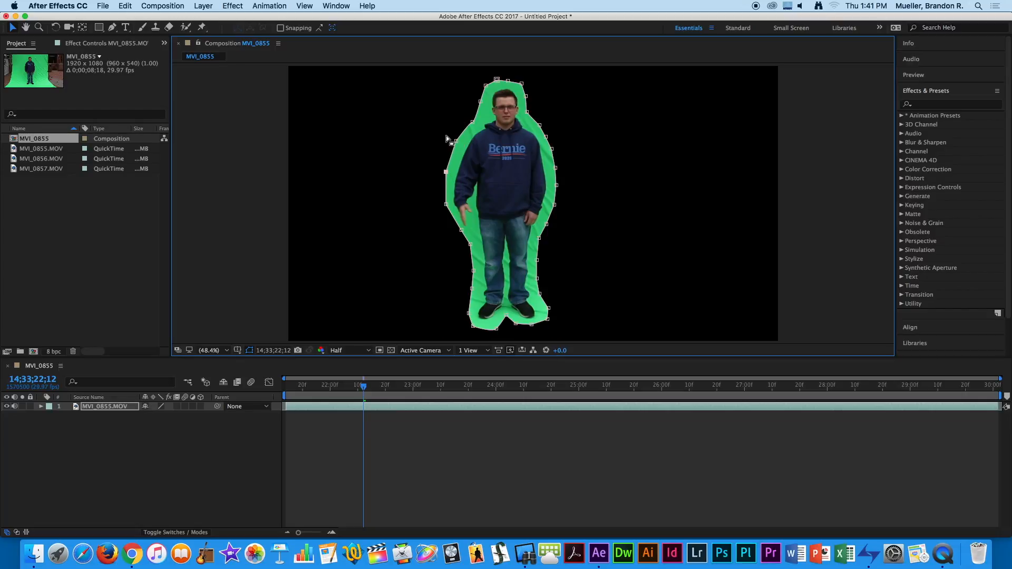
left_click_drag(406, 128, 474, 232)
mouse_move(446, 171)
left_mouse_down()
mouse_move(430, 173)
mouse_move(448, 172)
left_mouse_up()
left_click(457, 141, "shift")
left_click(471, 122, "shift")
left_click(480, 102, "shift")
mouse_move(456, 141)
left_mouse_down()
mouse_move(419, 138)
mouse_move(453, 140)
mouse_move(407, 119)
mouse_move(369, 138)
mouse_move(457, 144)
left_mouse_up()
left_click(13, 28)
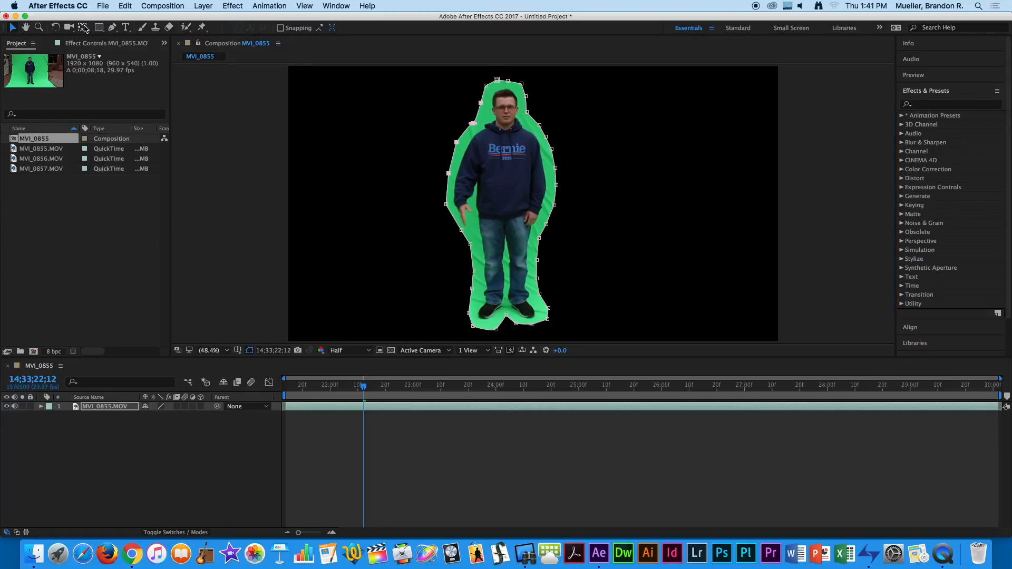
- Try moving a group of mask points along the lowered arm with the Pen tool, and undo the changes
left_click(112, 29)
left_click_drag(434, 120, 470, 229)
left_click_drag(582, 123, 541, 218)
left_click_drag(545, 141, 570, 131)
key("super+z")
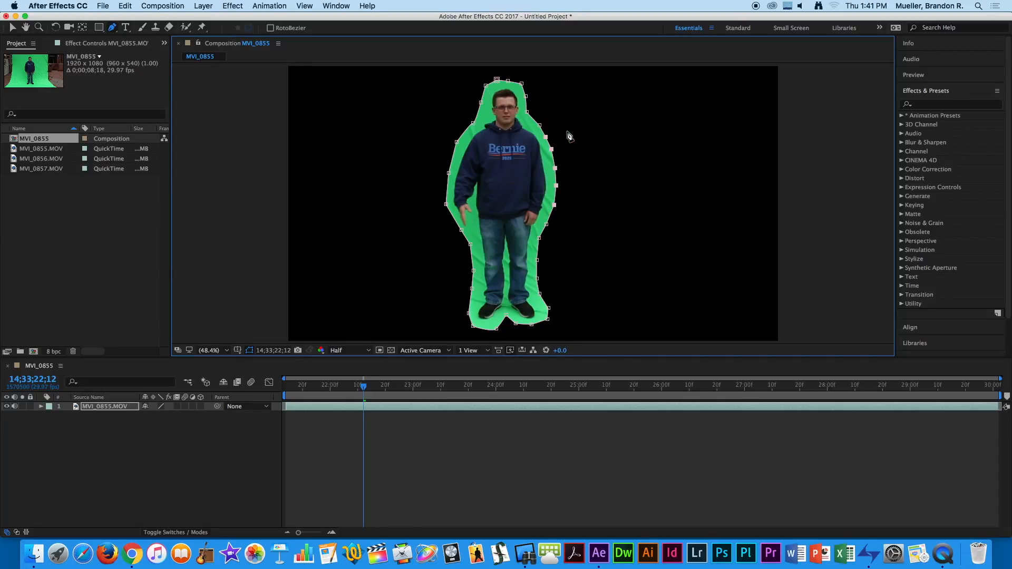
left_click(392, 143)
key("super+z")
left_click(539, 126)
- Select the mask points along the rising arm, from shoulder to hip, with the Pen tool and nudge them slightly as a group
left_click(113, 29)
left_click_drag(415, 120, 477, 254)
mouse_move(445, 207)
left_mouse_down()
mouse_move(370, 199)
mouse_move(445, 207)
left_mouse_up()
right_click(244, 477)
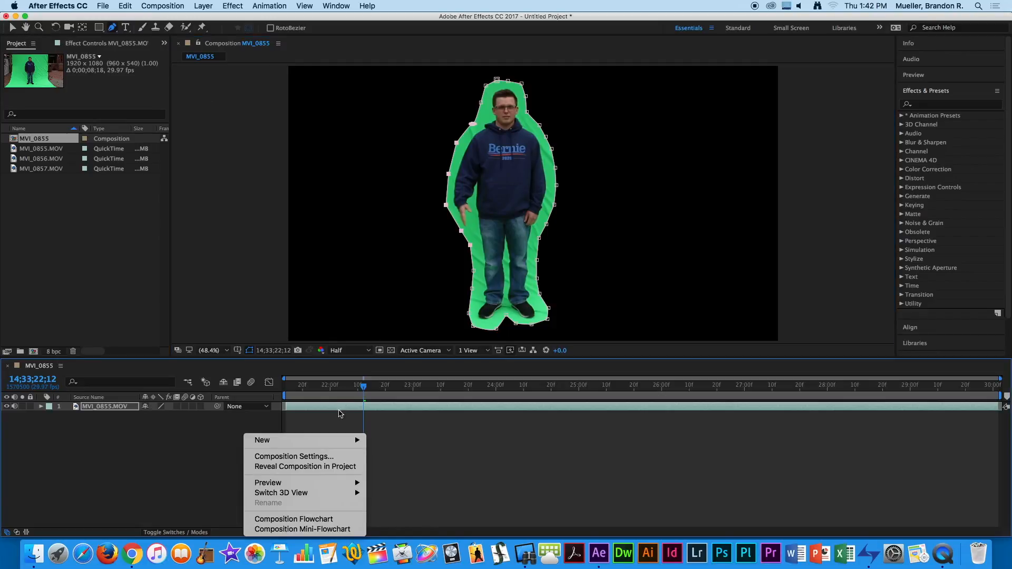
- Reveal the Mask 1 properties of the MVI_0855.MOV layer and select its Mask Path
left_click(342, 413)
left_click(113, 28)
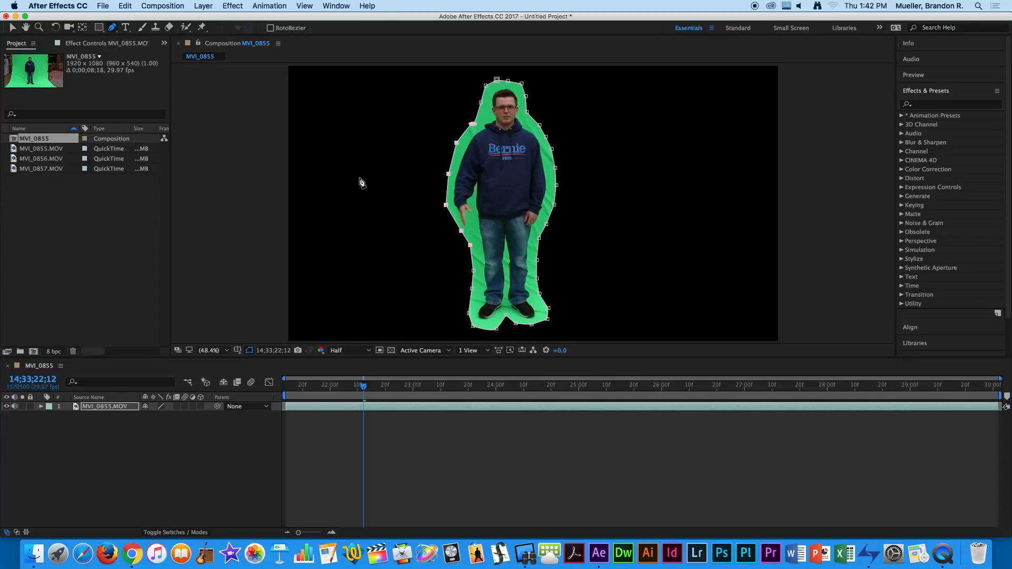
left_click(481, 105)
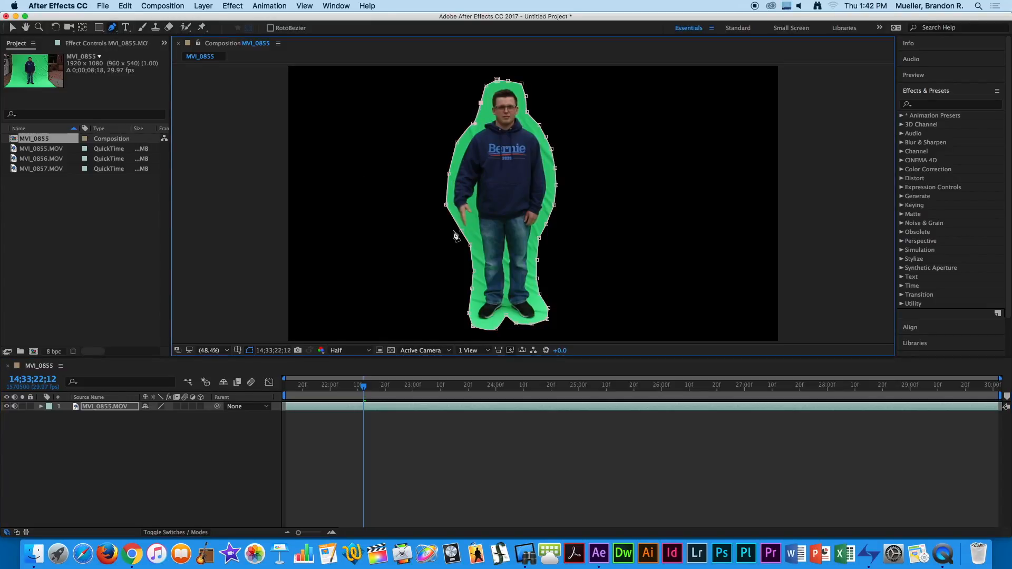
left_click(42, 407)
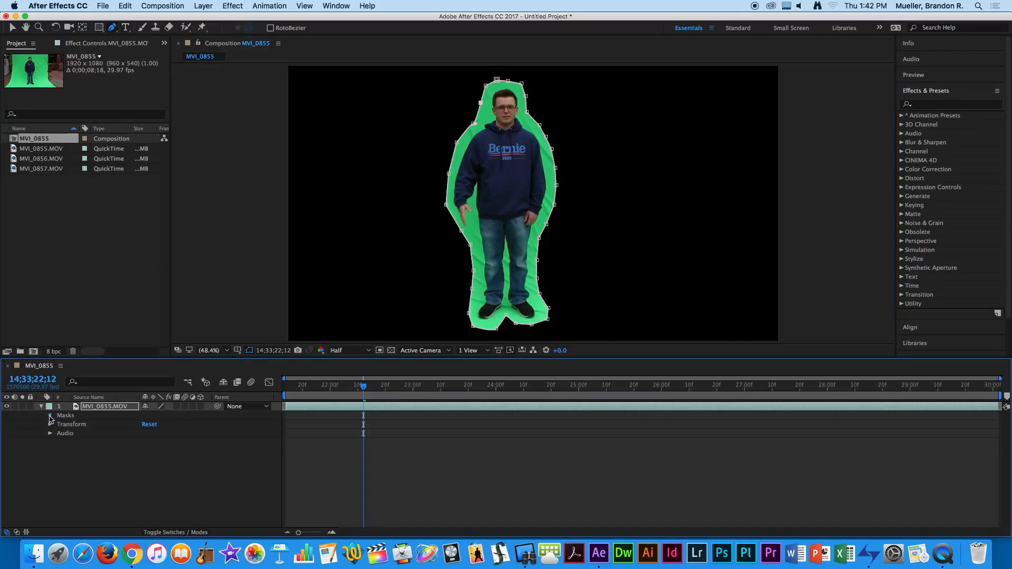
left_click(51, 416)
left_click(59, 425)
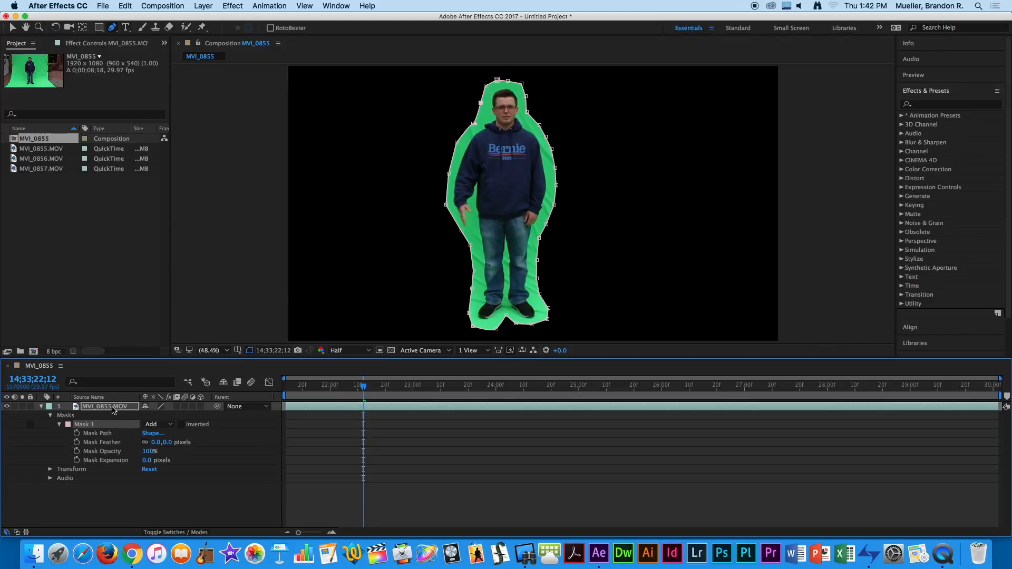
left_click(104, 434)
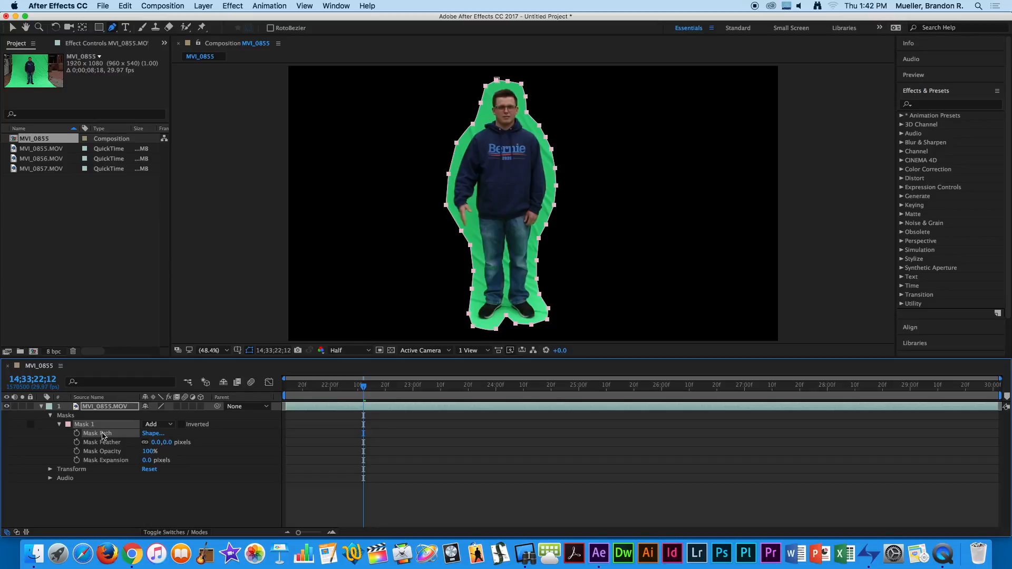
- Enable Mask Path keyframing at 14;33;22;12, where the arm starts rising
key("Page_Down")
key("Page_Down")
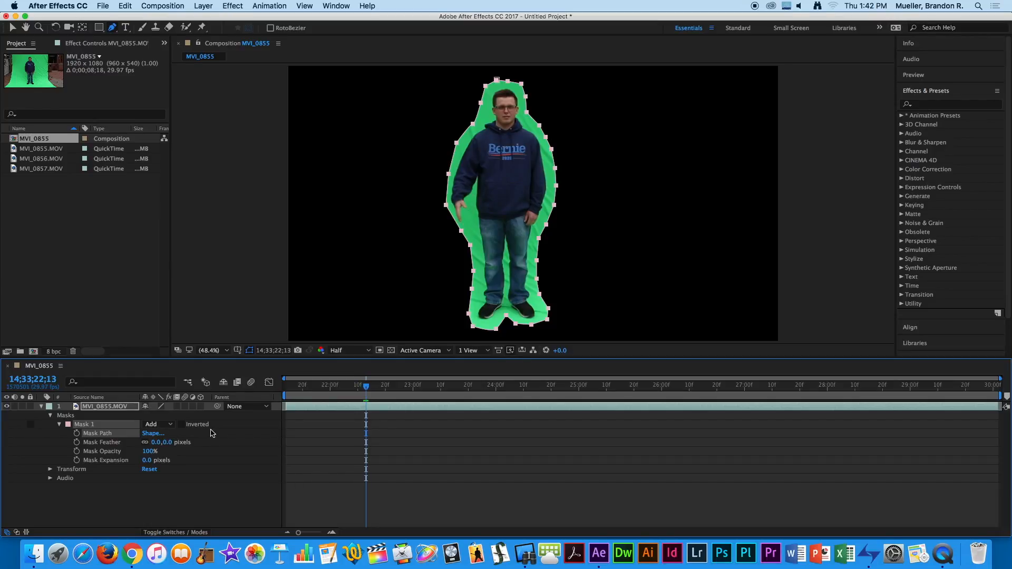
key("Page_Up")
key("Page_Up")
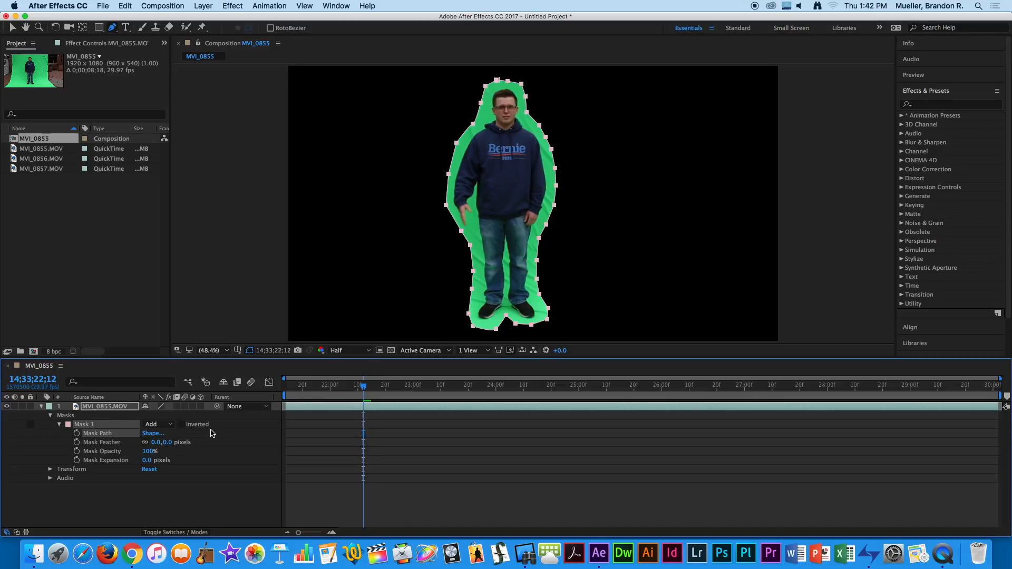
left_click(77, 433)
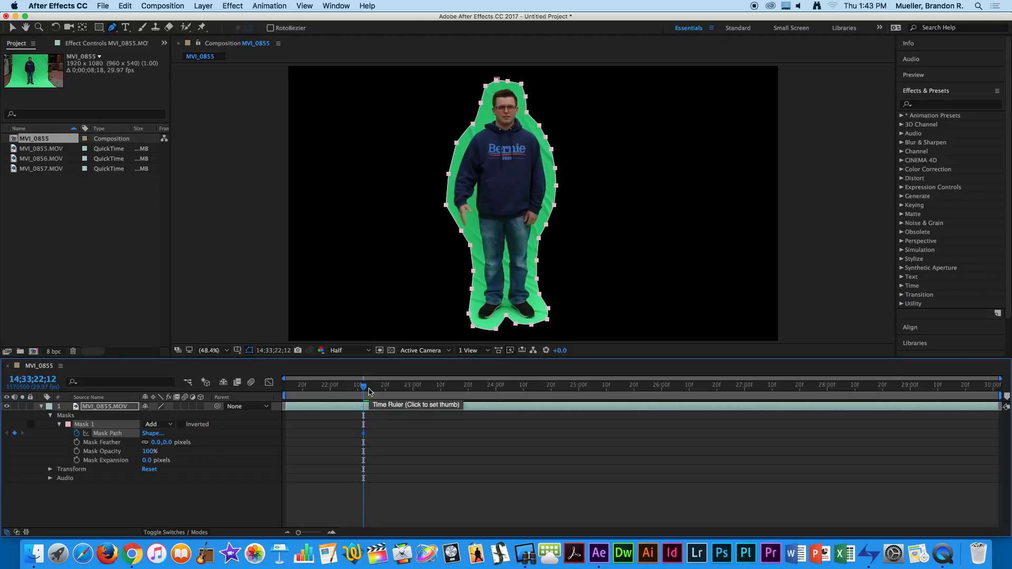
- At 14;33;22;16, try to adjust the mask points beside the raised arm with the Pen tool, and undo the changes
key("space")
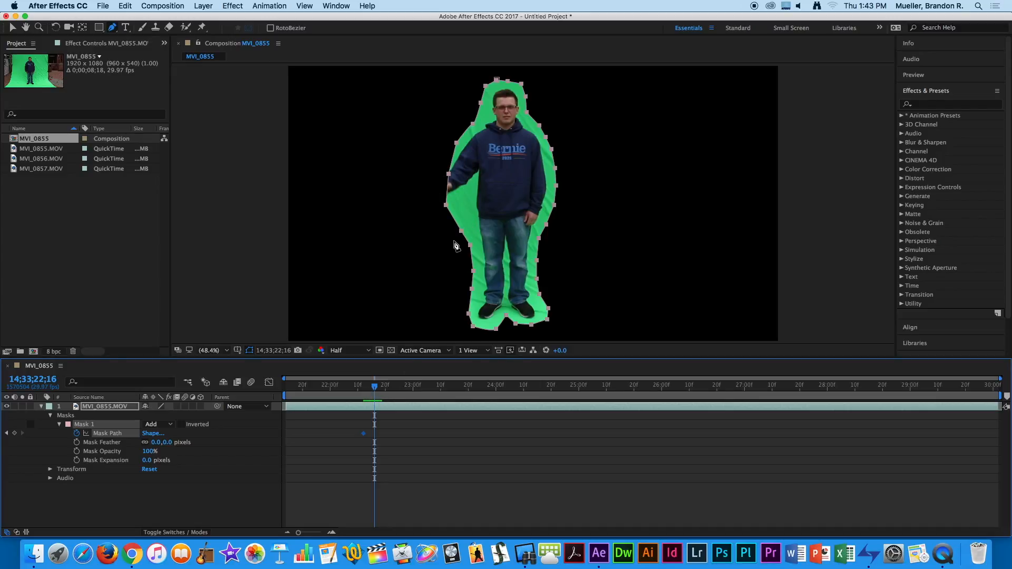
left_click(114, 28)
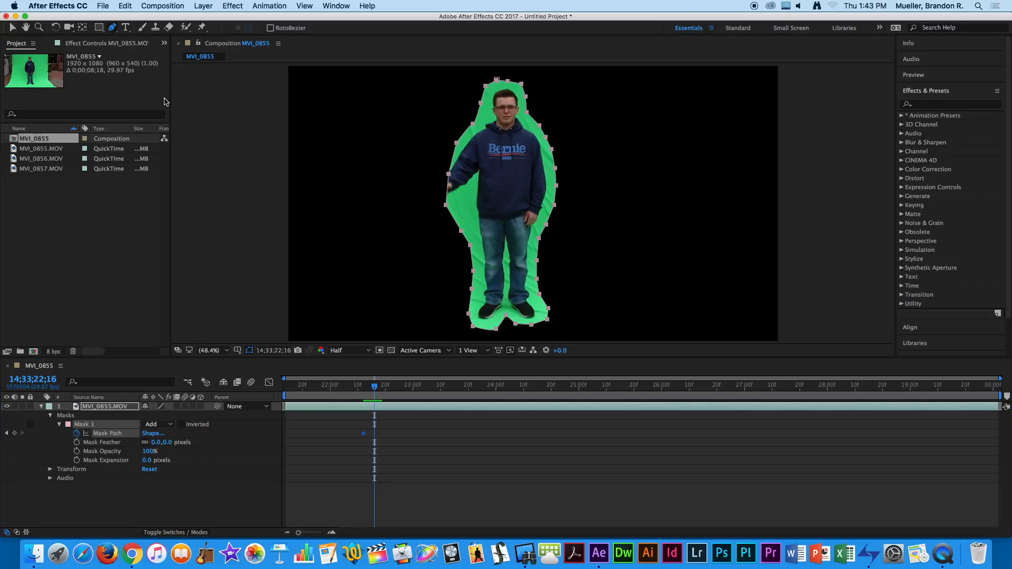
left_click(482, 304)
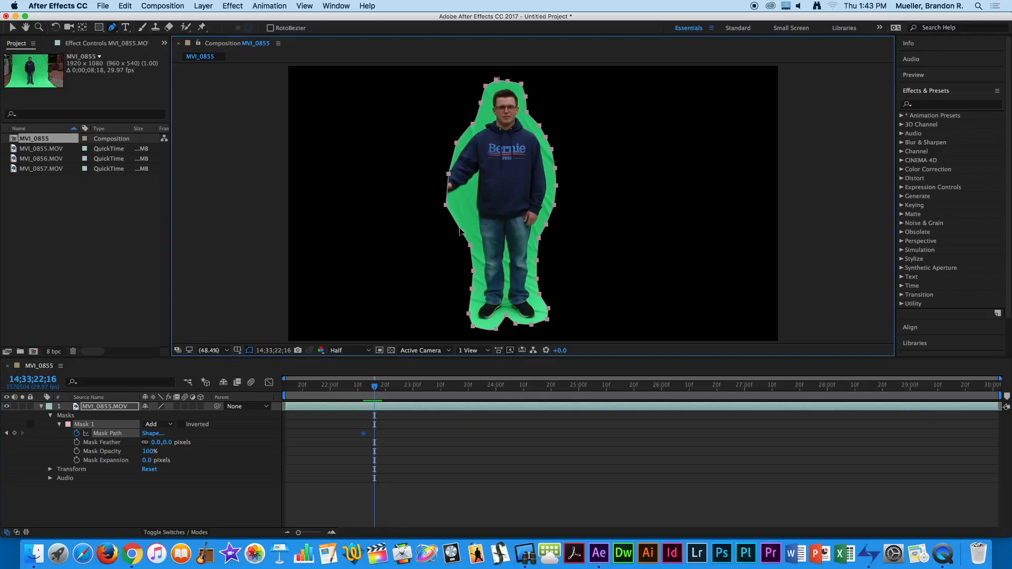
left_click_drag(462, 234, 467, 222)
key("super+z")
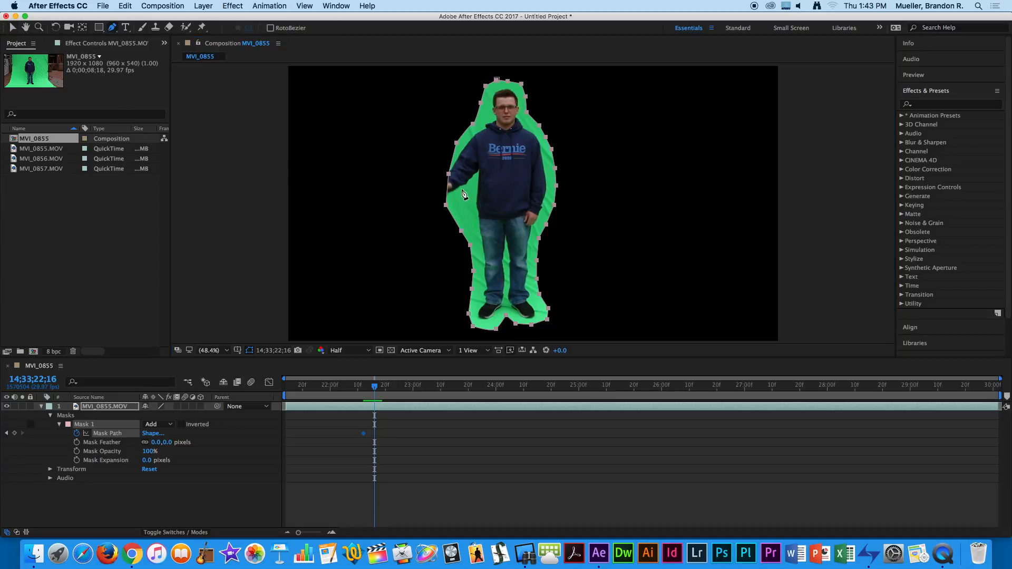
left_click(462, 233)
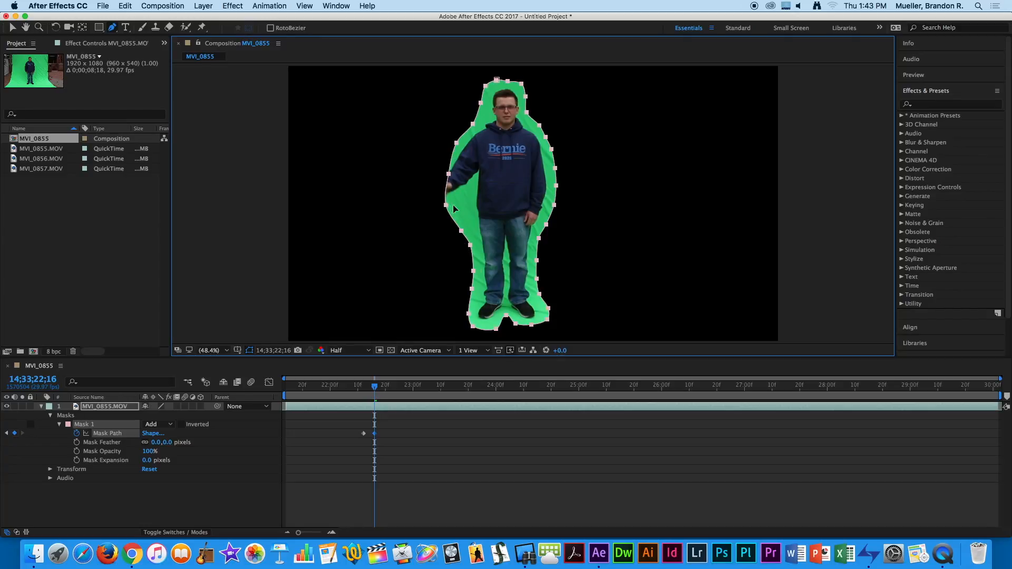
left_click_drag(446, 207, 456, 207)
key("super+z")
left_click(509, 185)
key("super+z")
left_click(447, 210)
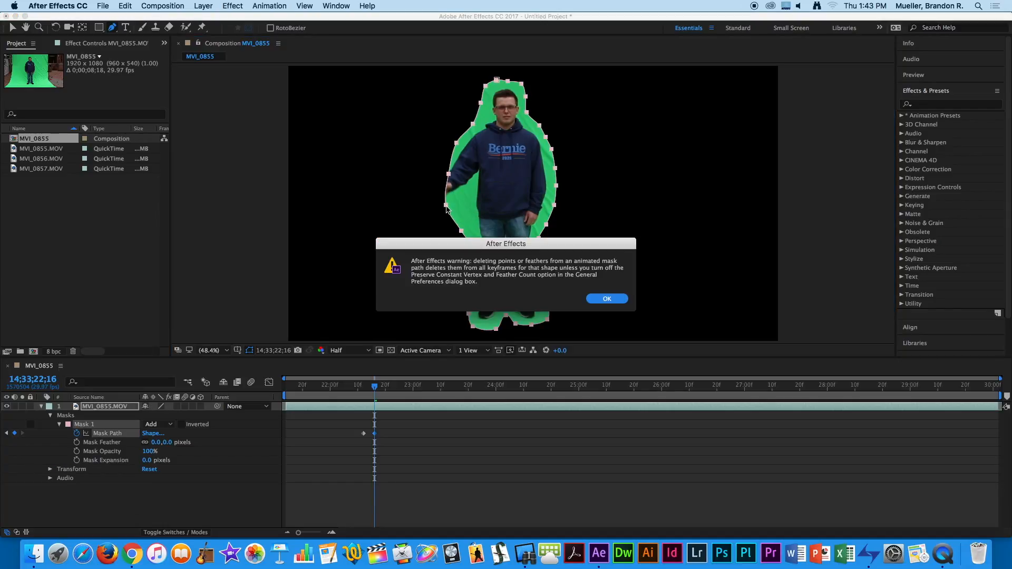
left_click(610, 296)
left_click_drag(457, 213, 445, 207)
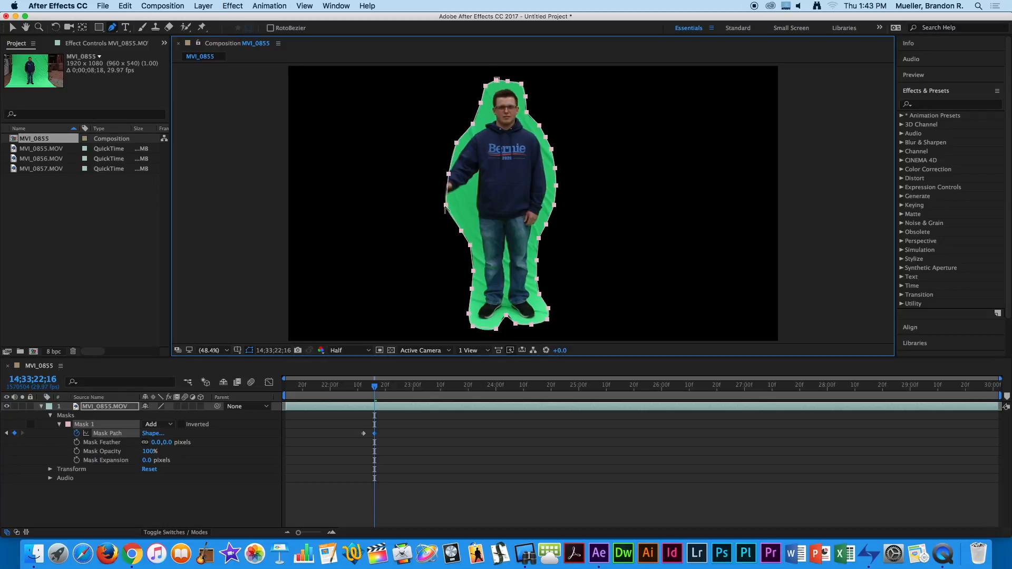
- Move individual mask points with the Selection tool at 14;33;22;16 so the outline follows the raised arm, its underside and the hip
right_click(449, 178)
left_click(420, 193)
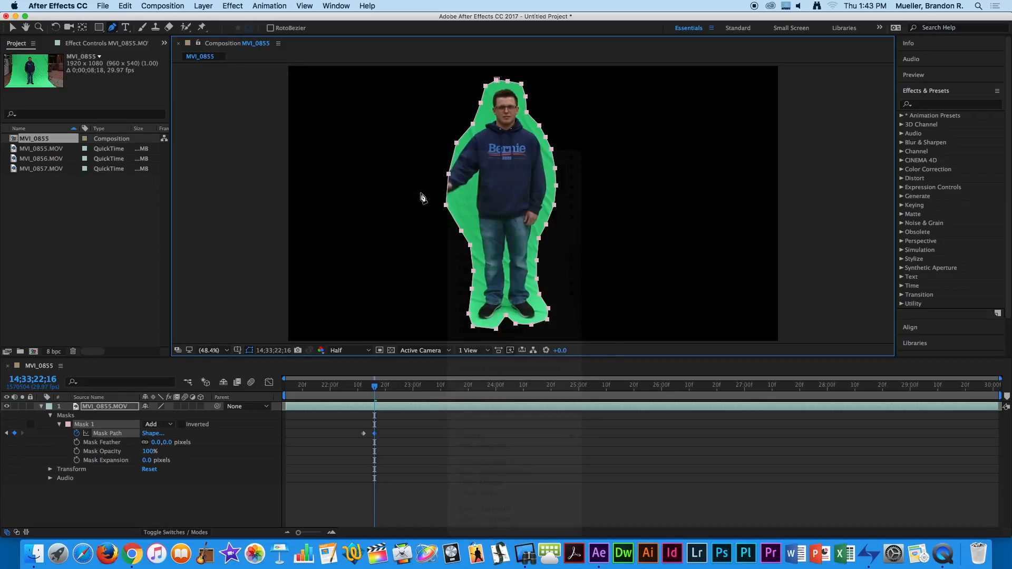
key("v")
double_click(473, 127)
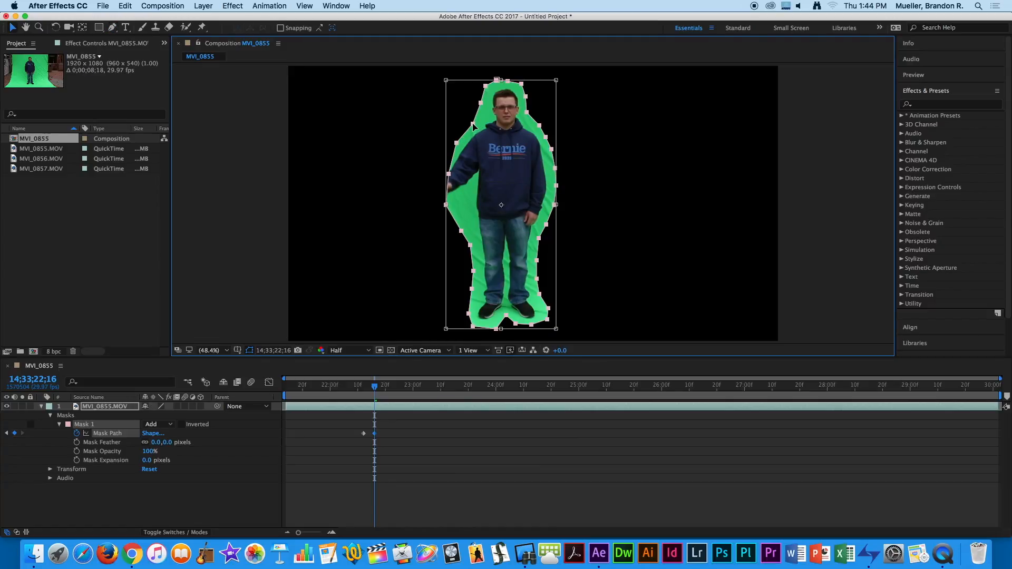
key("Escape")
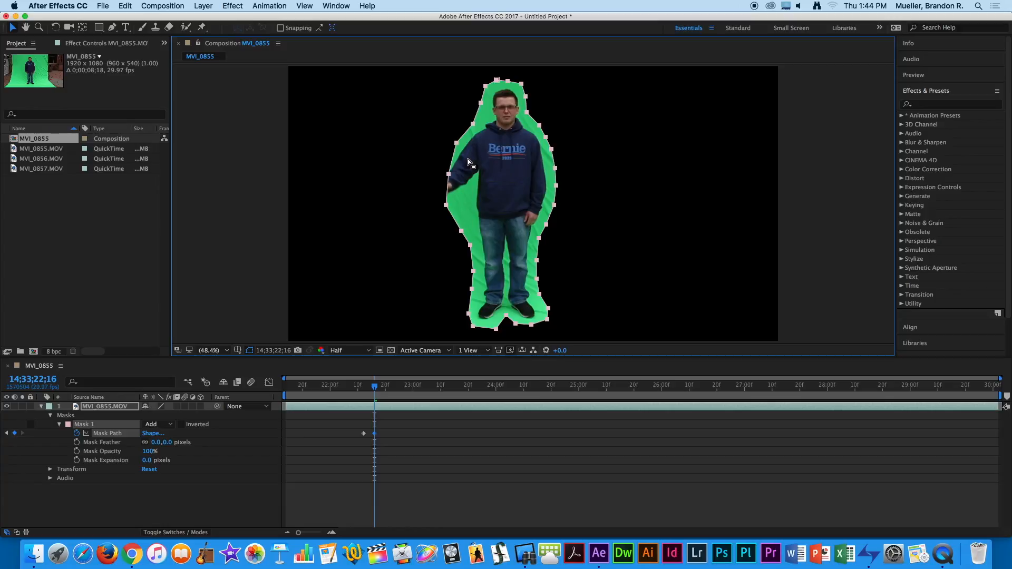
left_click(451, 177)
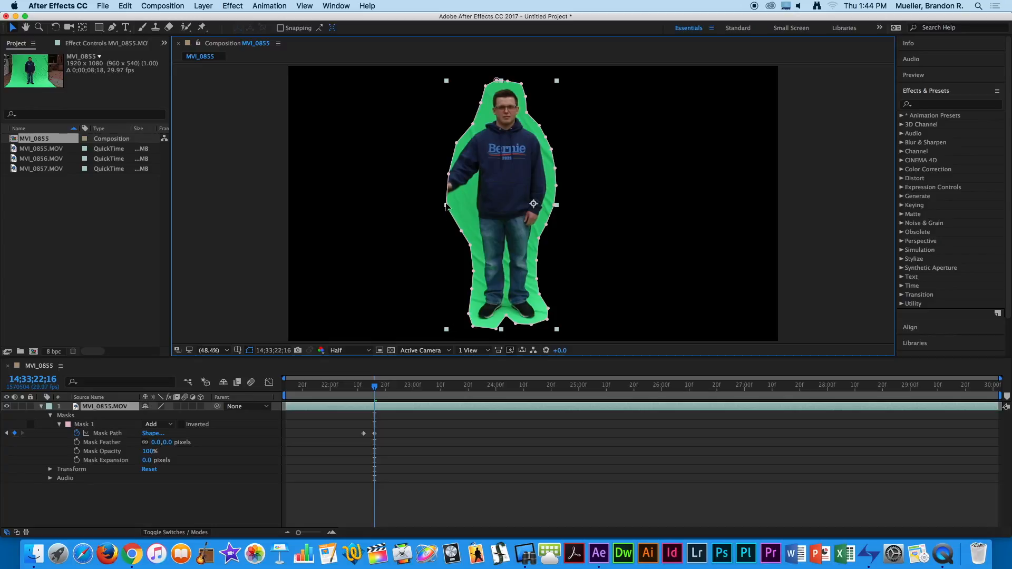
left_click_drag(449, 174, 465, 197)
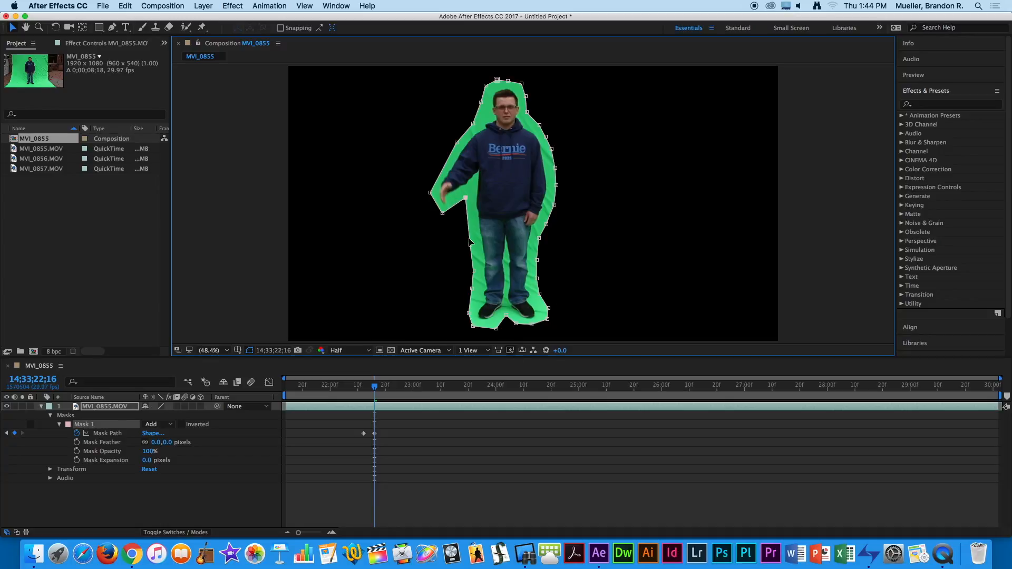
left_click_drag(471, 245, 475, 243)
- Scrub back to 14;33;22;13 to check the mask between keyframes, and undo the reshaping around the raised arm
mouse_move(374, 386)
left_mouse_down()
mouse_move(359, 388)
mouse_move(375, 391)
left_mouse_up()
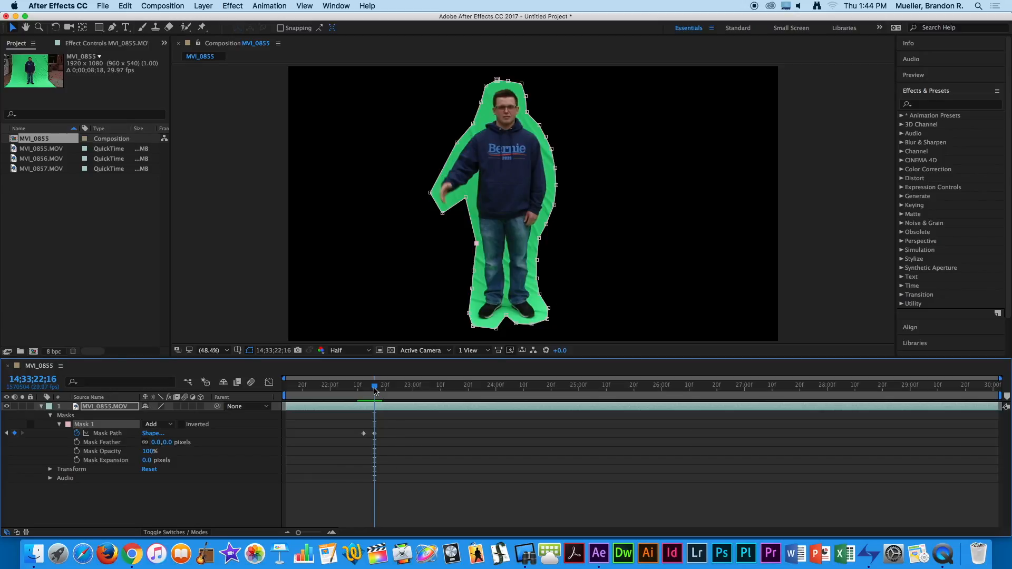
left_click_drag(374, 388, 366, 390)
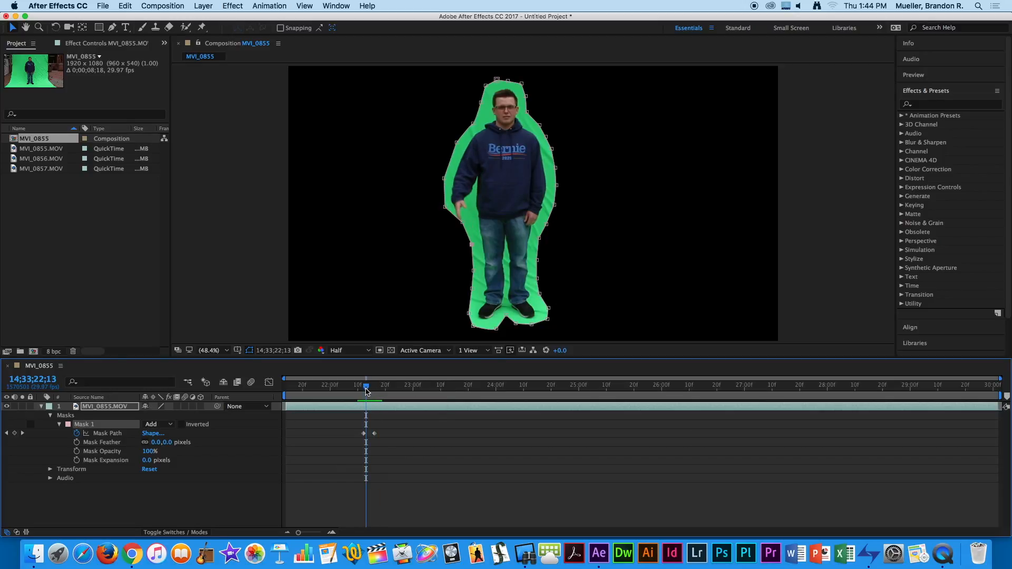
key("super+z")
key("super+z")
key("super+z")
key("super+z")
key("super+z")
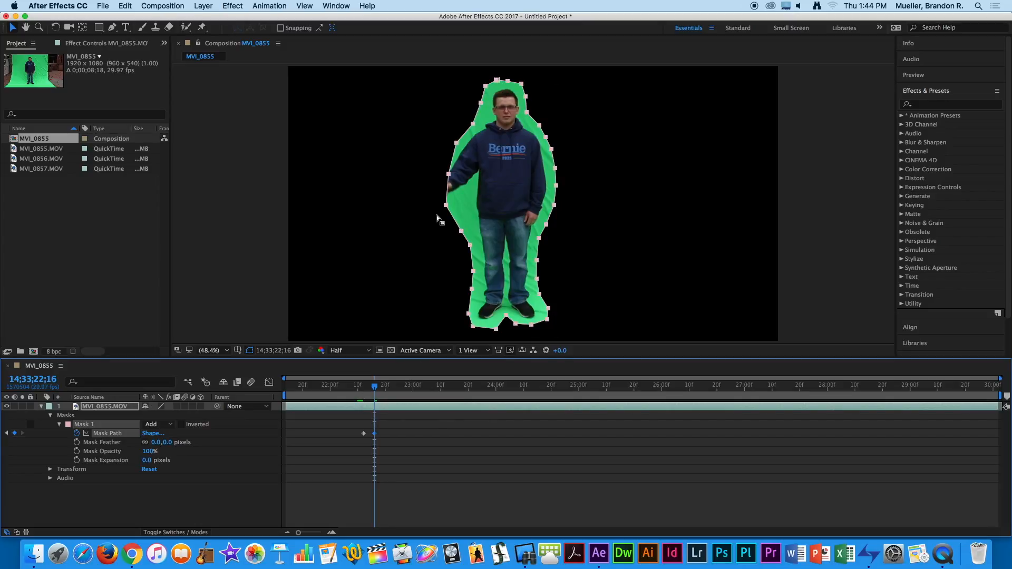
- Try again to pick and move single mask points beside the raised arm with the Pen and Selection tools, and undo the changes
left_click(112, 28)
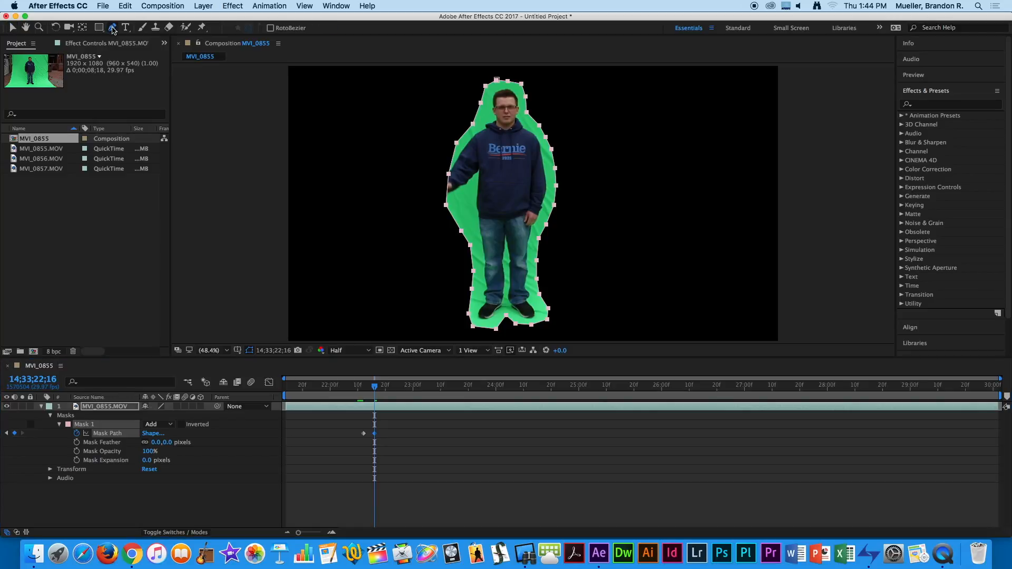
left_click(450, 174)
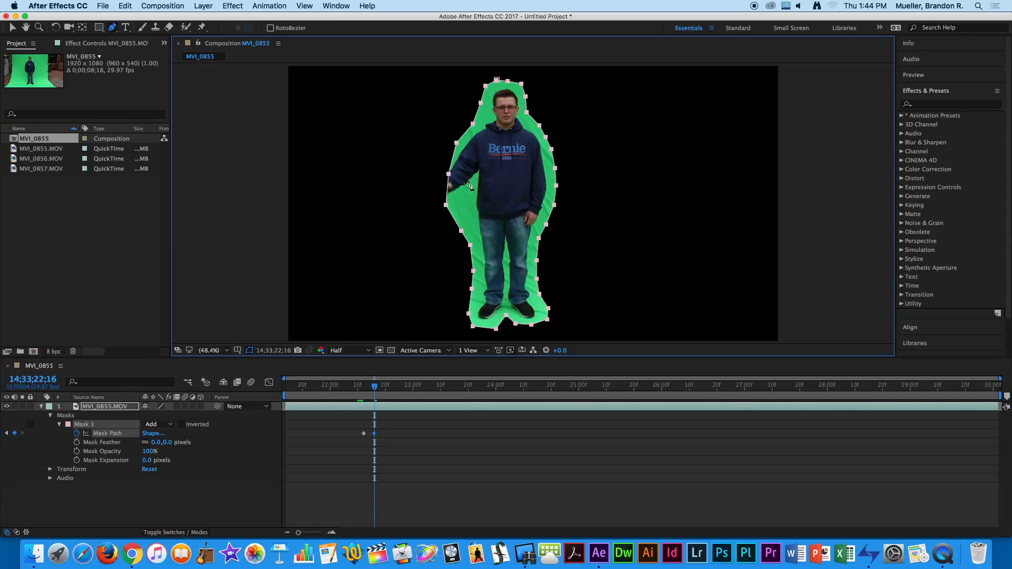
left_click(465, 179)
key("super+z")
double_click(446, 205)
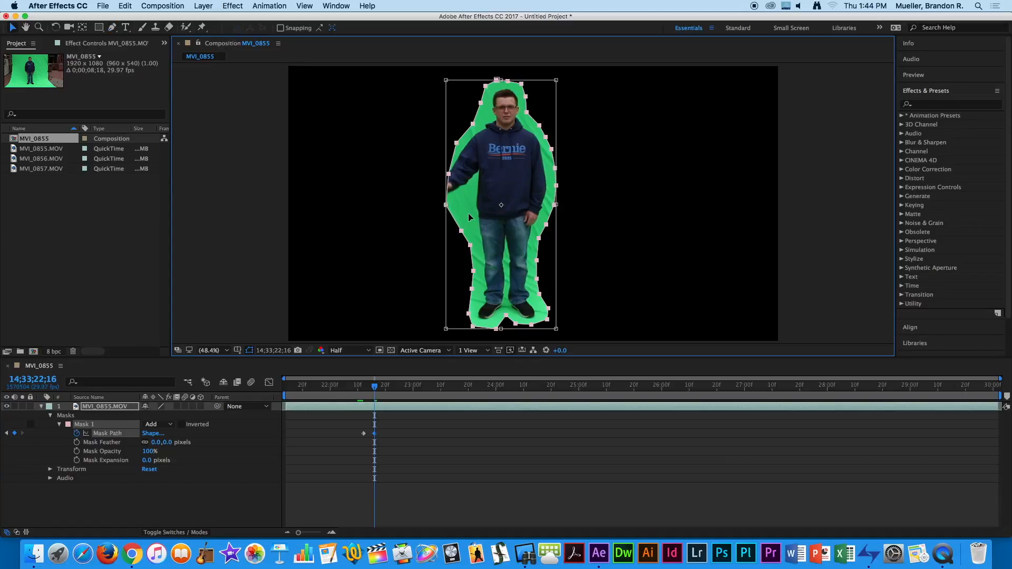
double_click(450, 210)
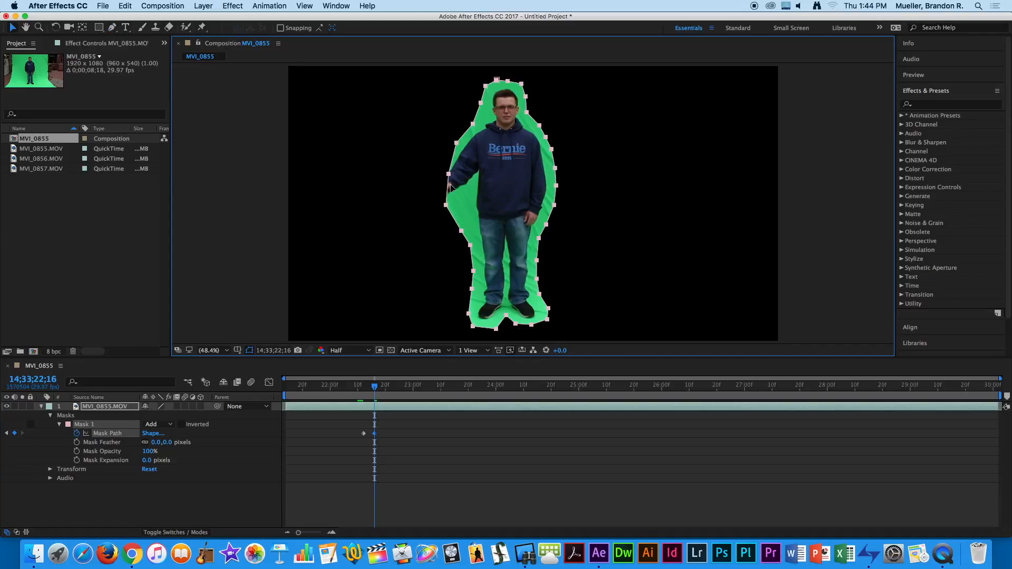
right_click(449, 175)
key("Escape")
left_click_drag(457, 144, 446, 145)
key("super+z")
- Go frame by frame around the 14;33;22;12 keyframe to examine how the mask fits the moving arm
key("Page_Up")
key("Page_Up")
key("Page_Up")
key("Page_Up")
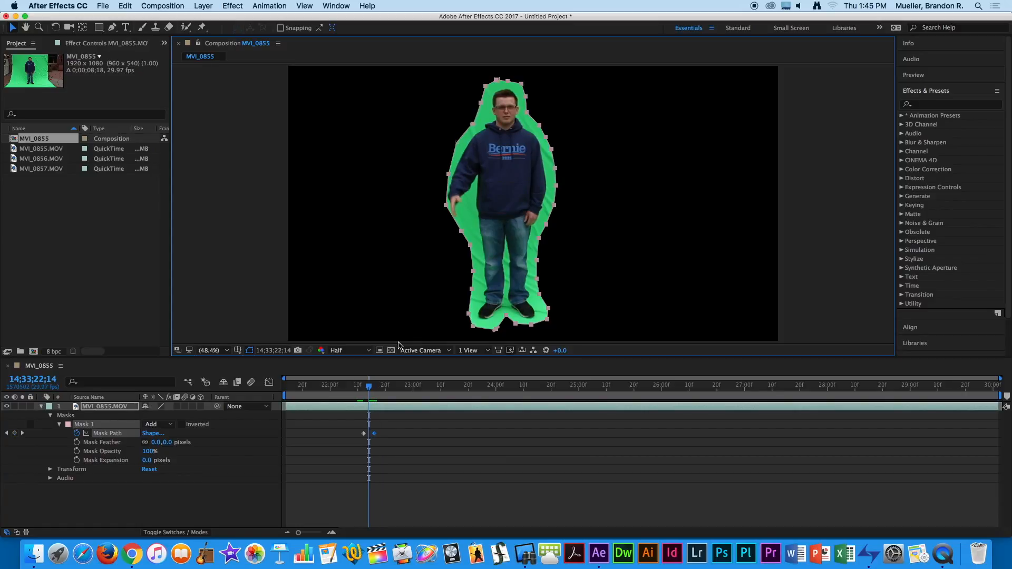
key("Page_Up")
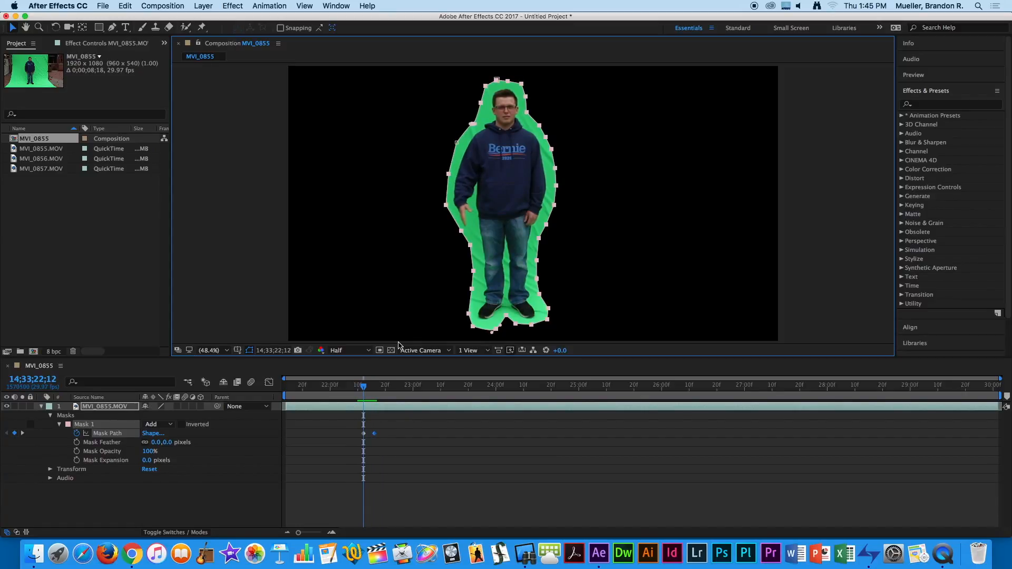
key("Page_Up")
key("Page_Up")
key("Page_Down")
key("Page_Down")
key("Page_Down")
key("Page_Down")
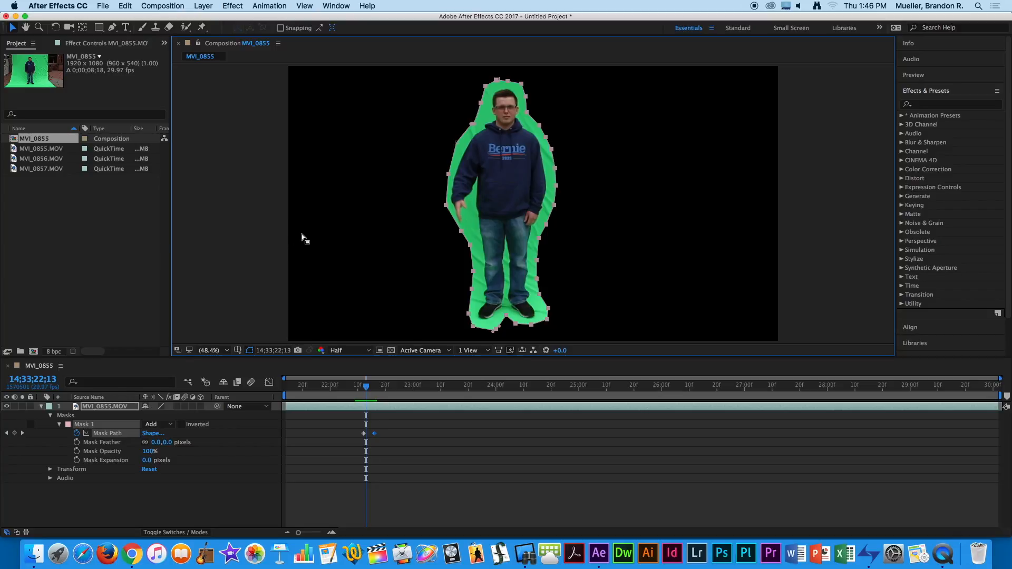
- At 14;33;22;13, undo a move of the point below the hand and nudge the point beside the hand slightly inward
left_click_drag(461, 231, 451, 237)
key("super+z")
mouse_move(446, 205)
left_mouse_down()
mouse_move(434, 207)
mouse_move(448, 207)
left_mouse_up()
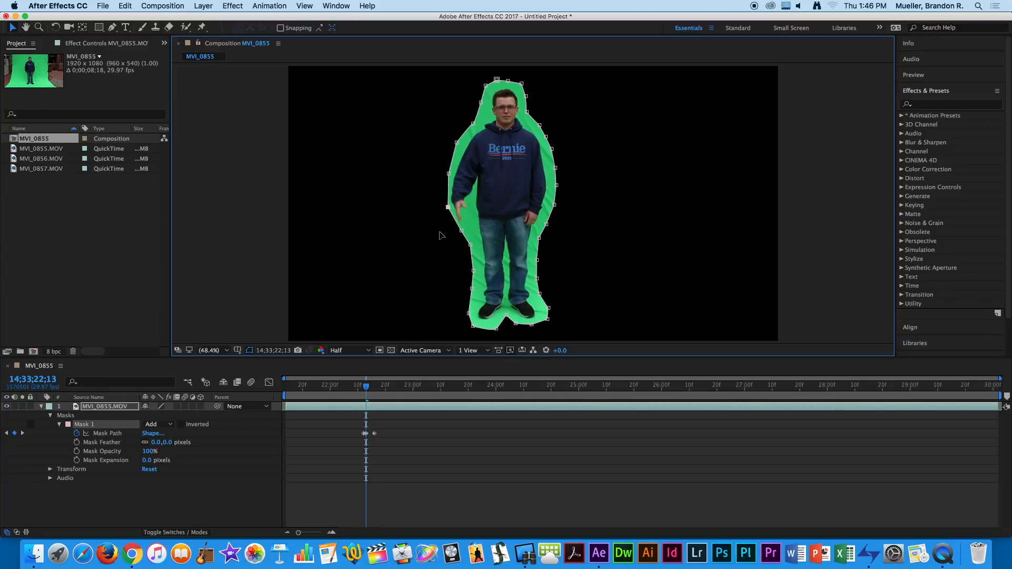
- Delete all Mask Path keyframes of Mask 1
mouse_move(381, 390)
left_mouse_down()
mouse_move(352, 391)
mouse_move(383, 390)
left_mouse_up()
left_click_drag(393, 425, 350, 451)
key("Delete")
- At 14;33;22;09, select the four mask points along the lowered arm and move them together slightly closer to the body
left_click_drag(383, 387, 355, 393)
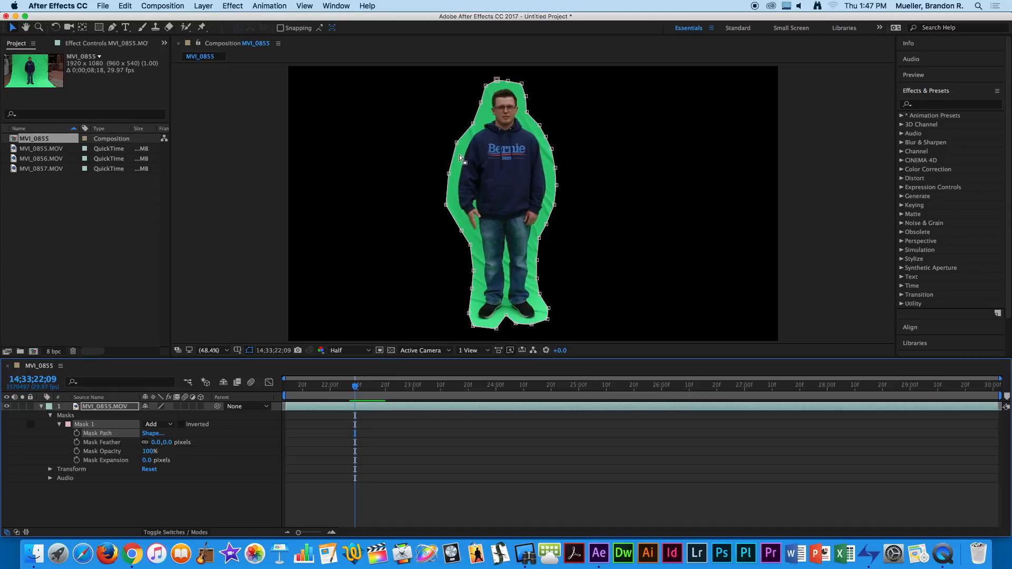
left_click_drag(444, 135, 453, 206)
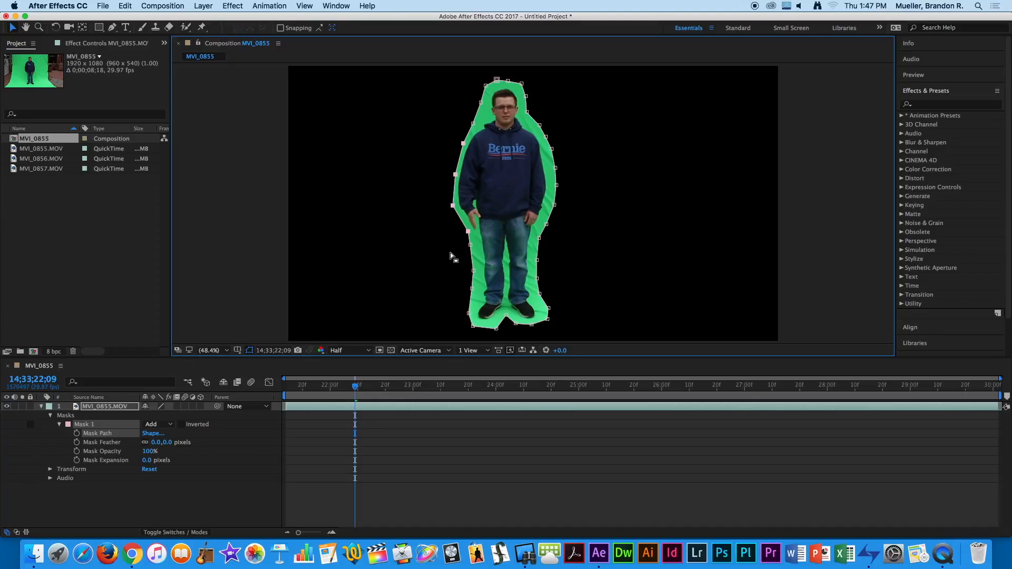
- Enable Mask Path keyframing at 14;33;22;11, where the hand nears the mask edge
key("Page_Down")
key("Page_Down")
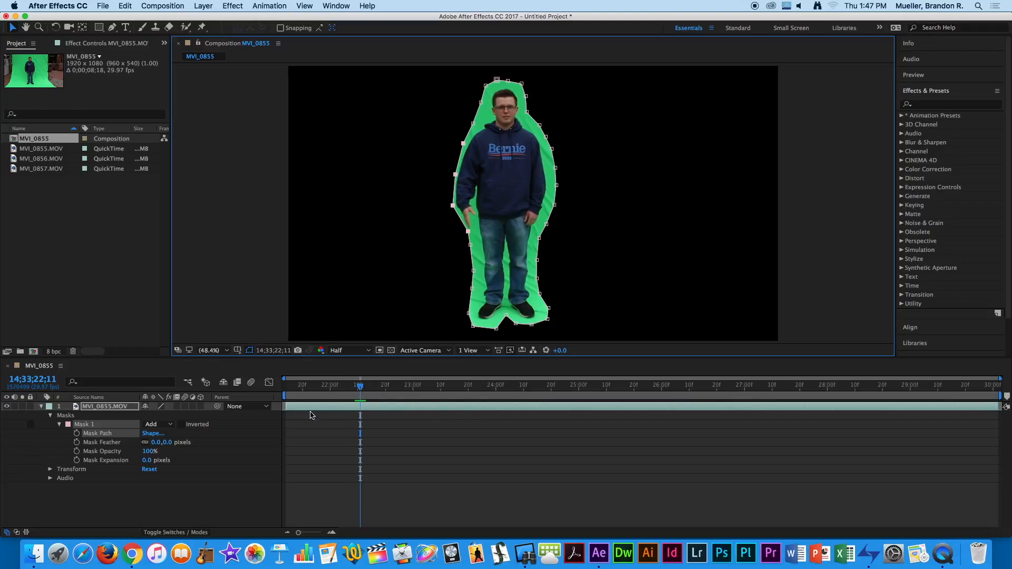
left_click(77, 433)
- At 14;33;22;15, move the mask points beside the raised forearm and hand outward, and pull the point below the hand in toward the body
key("Page_Down")
key("Page_Down")
key("Page_Down")
key("Page_Down")
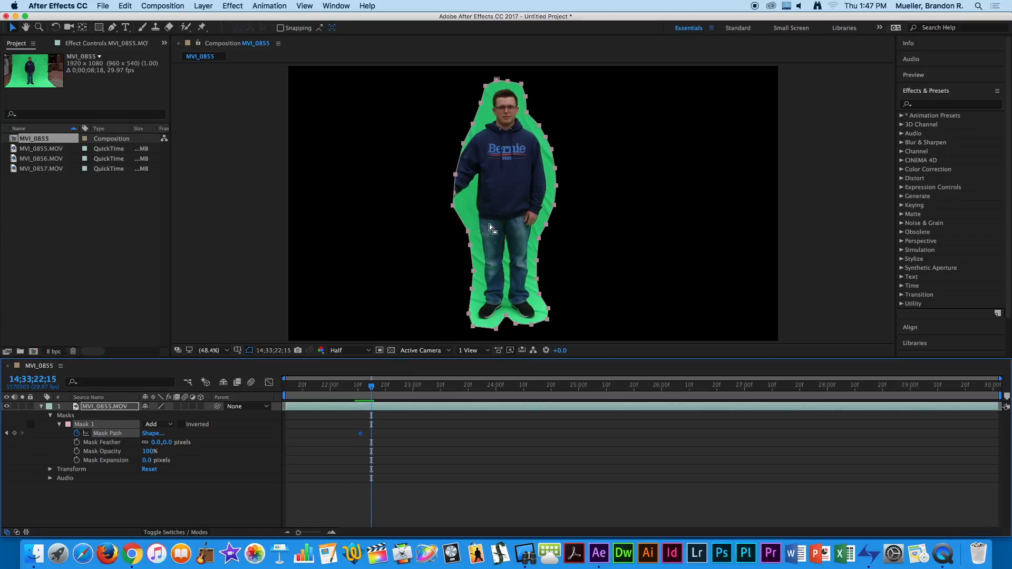
left_click(470, 240)
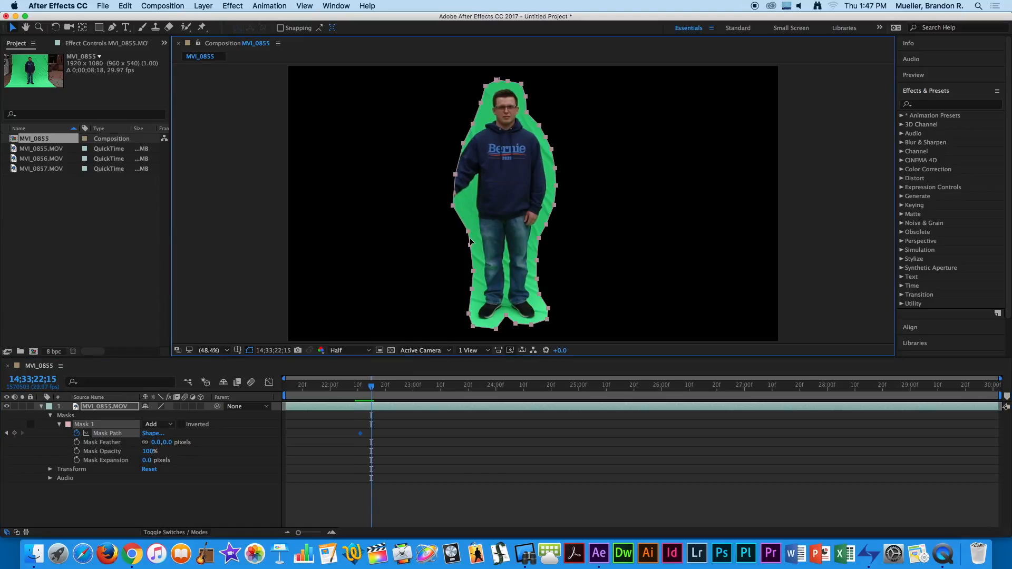
left_click(469, 235)
left_click_drag(469, 235, 445, 176)
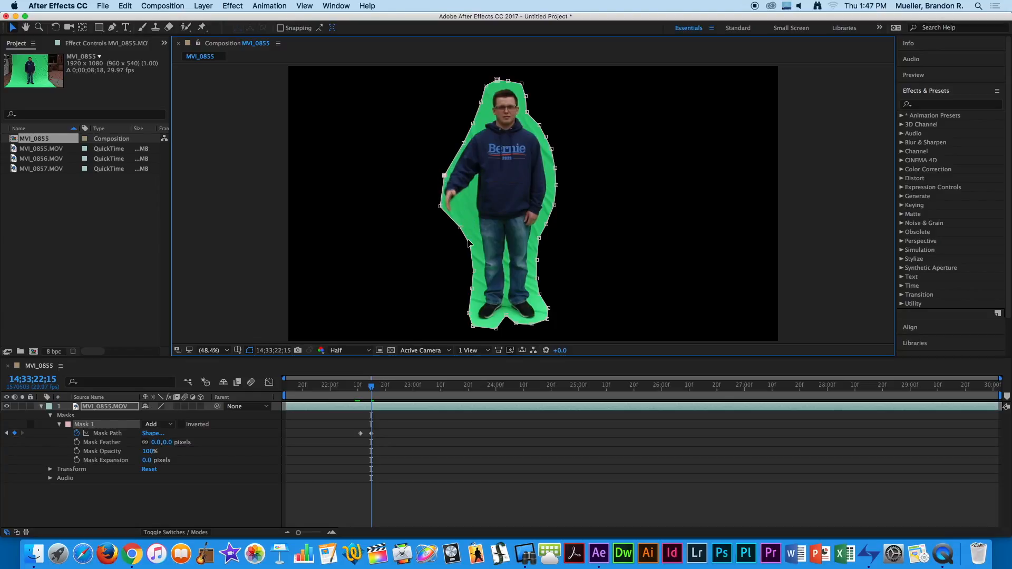
mouse_move(461, 221)
left_mouse_down()
mouse_move(453, 220)
mouse_move(470, 227)
mouse_move(469, 205)
left_mouse_up()
- Recheck the mask motion from 14;33;22;11, then at 14;33;22;16 tighten the points below the arm and widen the outline around the hand and shoulder
key("Page_Up")
key("Page_Up")
key("Page_Up")
key("Page_Up")
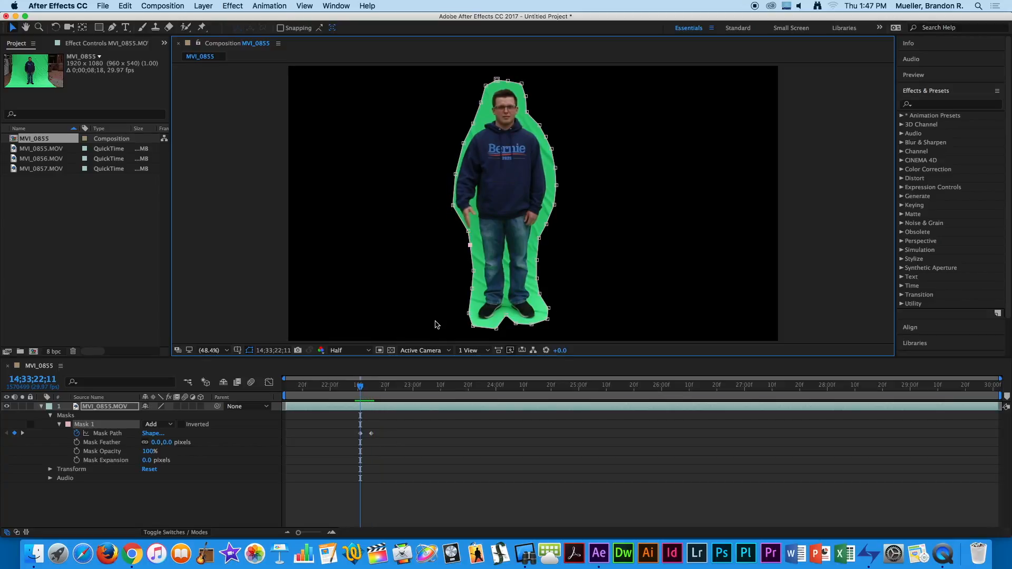
key("Page_Down")
key("Page_Down")
key("Page_Down")
key("Page_Down")
key("Page_Down")
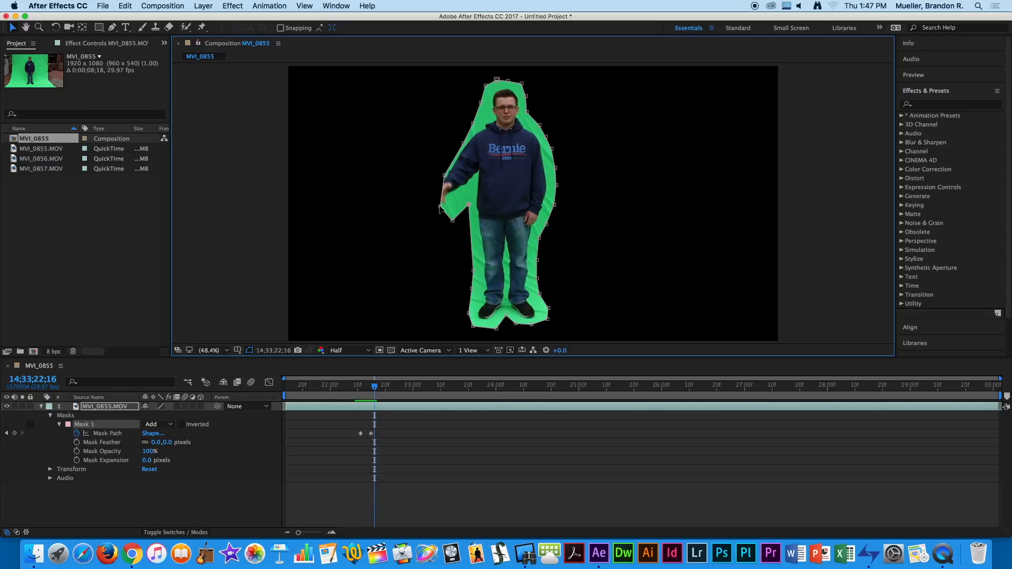
left_click_drag(439, 207, 440, 172)
left_click_drag(452, 222, 472, 193)
left_click_drag(463, 143, 461, 140)
- At 14;33;22;18, move the mask point at the hand farther outward and raise the point below the forearm
key("Page_Down")
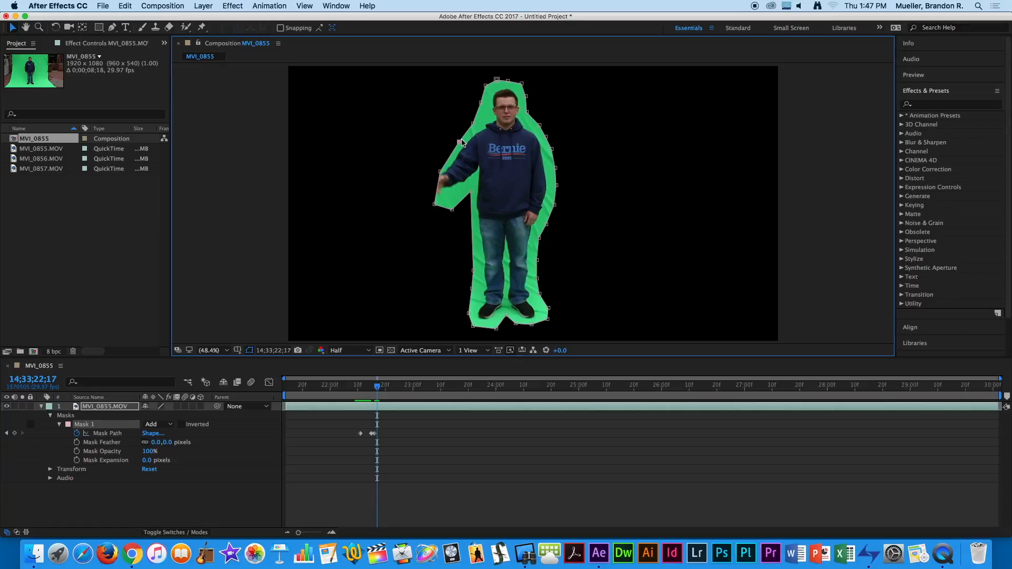
key("Page_Down")
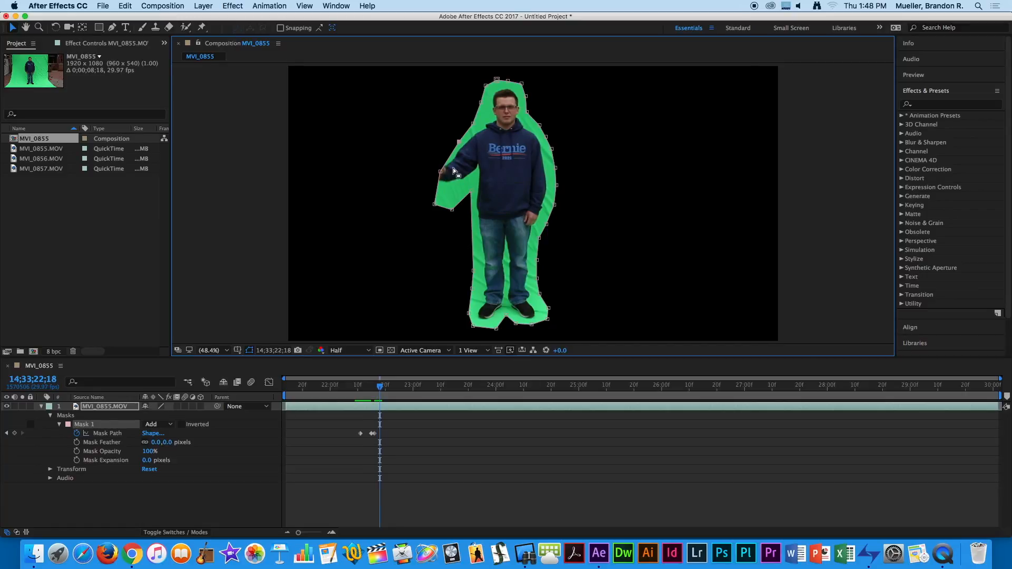
left_click_drag(441, 171, 421, 169)
left_click_drag(452, 209, 451, 196)
- Two frames further on, raise the two outermost mask points to follow the hand upward
key("Page_Down")
key("Page_Down")
left_click_drag(422, 170, 422, 138)
left_click_drag(434, 204, 430, 113)
- Over the next few frames, shift the mask points around the rising hand, forearm and shoulder upward and outward
key("Page_Down")
key("Page_Down")
left_click_drag(419, 158, 415, 130)
left_click_drag(390, 387, 393, 386)
left_click_drag(430, 112, 432, 102)
mouse_move(461, 137)
left_mouse_down()
mouse_move(453, 117)
mouse_move(456, 133)
left_mouse_up()
left_click_drag(415, 131, 417, 122)
left_click_drag(444, 178, 431, 163)
- Five frames further on, move the mask point above the raised arm outward and slightly up to clear the hand
key("Page_Down")
key("Page_Down")
key("Page_Down")
key("Page_Down")
key("Page_Down")
left_click_drag(459, 102, 436, 92)
- Preview the following frames of the arm movement and move the mask point beside the raised arm slightly outward and down
key("Page_Down")
key("Page_Down")
key("Page_Down")
key("Page_Down")
key("Page_Down")
key("Page_Down")
left_click(416, 386)
key("space")
left_click(436, 387)
key("space")
left_click_drag(437, 144, 430, 153)
- Advance through the arm movement, widening the mask at its upper outer point and lowering the point under the arm
key("Page_Down")
key("Page_Down")
left_click_drag(436, 93, 422, 91)
key("Page_Down")
key("Page_Down")
key("Page_Down")
key("Page_Down")
left_click_drag(465, 168, 462, 183)
- As the raised arm comes down, bring its upper outer mask points down and readjust the point near the hand
key("Page_Down")
key("Page_Down")
key("Page_Down")
key("Page_Down")
left_click_drag(455, 100, 432, 139)
key("Page_Down")
key("Page_Down")
left_click_drag(425, 190, 433, 174)
left_click_drag(418, 147, 450, 232)
- Four frames further on, pull the outer mask point down and in toward the thigh as the arm drops
key("Page_Down")
key("Page_Down")
key("Page_Down")
key("Page_Down")
left_click_drag(429, 194, 476, 241)
- Where the other arm starts lifting, move the mask points beside it outward and upward to make room for the arm
key("Page_Down")
key("Page_Down")
key("Page_Down")
key("Page_Down")
key("Page_Down")
key("Page_Down")
key("Page_Down")
left_click_drag(556, 186, 603, 179)
key("Page_Down")
key("Page_Down")
key("Page_Down")
left_click_drag(558, 213, 604, 140)
- Six frames further on, move the mask point beside the extending arm up toward the shoulder
key("Page_Down")
key("Page_Down")
key("Page_Down")
key("Page_Down")
key("Page_Down")
key("Page_Down")
left_click_drag(570, 182, 532, 121)
- With the other arm extended, nudge the mask points around its hand slightly upward on the following frames
key("Page_Down")
key("Page_Down")
key("Page_Down")
key("Page_Down")
key("Page_Down")
key("Page_Down")
key("Page_Down")
key("Page_Down")
left_click_drag(609, 111, 608, 102)
mouse_move(643, 387)
left_mouse_down()
mouse_move(579, 391)
mouse_move(644, 386)
left_mouse_up()
left_click_drag(608, 133, 606, 123)
- Three frames further on, raise the mask point under the extended arm's armpit slightly
key("Page_Down")
key("Page_Down")
key("Page_Down")
left_click_drag(539, 165, 541, 154)
- Advance through the stretch where the arm stays extended and nudge the mask point above the hand slightly outward and down
key("Page_Down")
key("Page_Down")
key("Page_Down")
key("Page_Down")
key("Page_Down")
key("Page_Down")
key("Page_Down")
key("Page_Down")
key("Page_Down")
key("Page_Down")
key("Page_Down")
key("Page_Down")
key("Page_Down")
key("Page_Down")
key("Page_Down")
key("Page_Down")
key("Page_Down")
key("Page_Down")
key("Page_Down")
key("Page_Down")
key("Page_Down")
key("Page_Down")
key("Page_Down")
key("Page_Down")
key("Page_Down")
key("Page_Down")
key("Page_Down")
left_click_drag(607, 98, 610, 101)
- Adjust the mask points around the extended arm to follow it as it lowers, up to 14;33;28;02
key("Page_Down")
key("Page_Down")
key("Page_Down")
key("Page_Down")
left_click_drag(627, 93, 540, 169)
key("Page_Down")
key("Page_Down")
key("Page_Down")
key("Page_Down")
key("Page_Down")
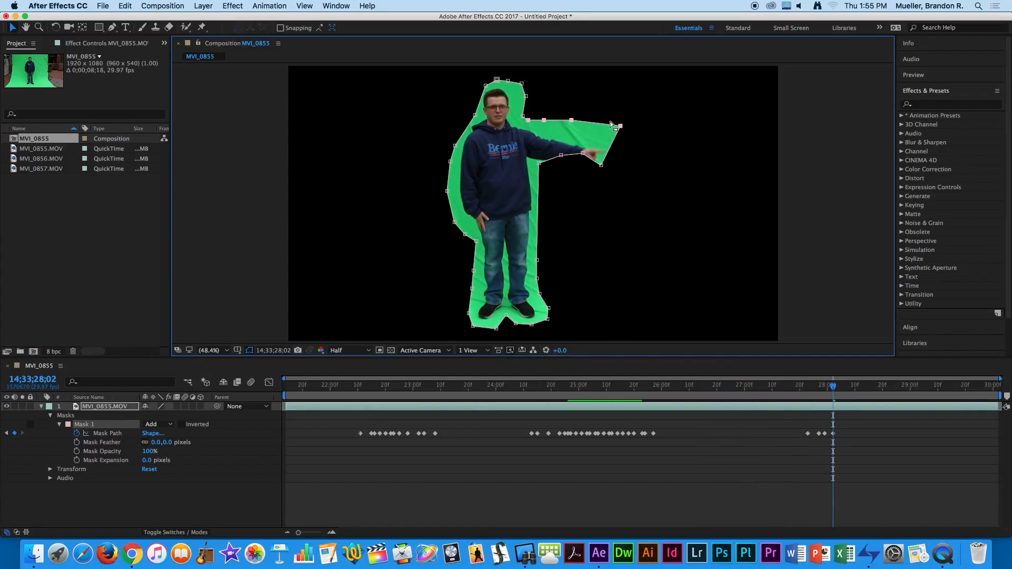
- Pull the mask points around the extended arm down and inward as it lowers at 14;33;28;02 and two frames further on
left_click_drag(571, 119, 585, 139)
left_click_drag(621, 126, 615, 153)
left_click_drag(572, 154, 571, 166)
key("Page_Down")
key("Page_Down")
left_click_drag(536, 120, 561, 143)
left_click_drag(615, 153, 610, 163)
left_click_drag(585, 139, 557, 166)
- Advance through the following frames, fitting the mask points at the shoulder, upper arm and hand to the dropping arm
key("Page_Down")
key("Page_Down")
key("Page_Down")
key("Page_Down")
key("Page_Down")
key("Page_Down")
left_click_drag(553, 143, 545, 148)
key("Page_Down")
key("Page_Down")
mouse_move(570, 209)
left_mouse_down()
mouse_move(558, 226)
mouse_move(571, 215)
left_mouse_up()
left_click_drag(523, 116, 527, 121)
- On the last frames of the arm's descent, draw the mask points around the lowered hand in towards the hip
key("Page_Down")
key("Page_Down")
left_click_drag(581, 195, 562, 208)
left_click_drag(571, 215, 554, 226)
key("Page_Down")
key("Page_Down")
mouse_move(551, 232)
left_mouse_down()
mouse_move(547, 241)
mouse_move(548, 213)
left_mouse_up()
- Step through the remaining frames and play the clip from its start to check that the mask follows both arms
key("Page_Down")
key("Page_Down")
key("Page_Down")
key("Page_Down")
key("Page_Down")
key("Page_Down")
key("Page_Down")
key("Page_Down")
key("Page_Down")
key("Page_Down")
key("Page_Down")
key("Page_Down")
key("Page_Down")
key("Page_Down")
key("Page_Down")
left_click_drag(913, 387, 280, 407)
key("space")
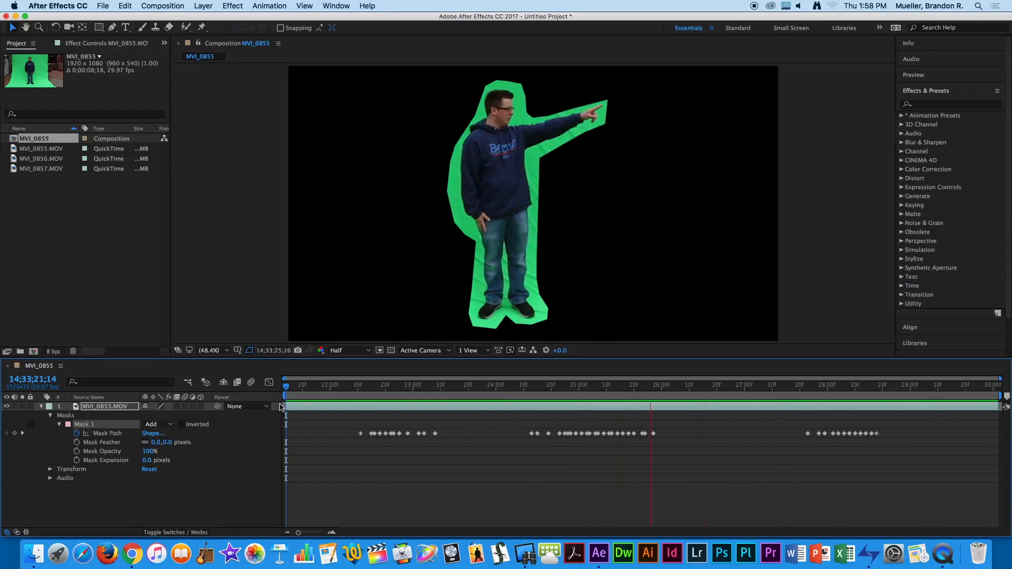
key("space")
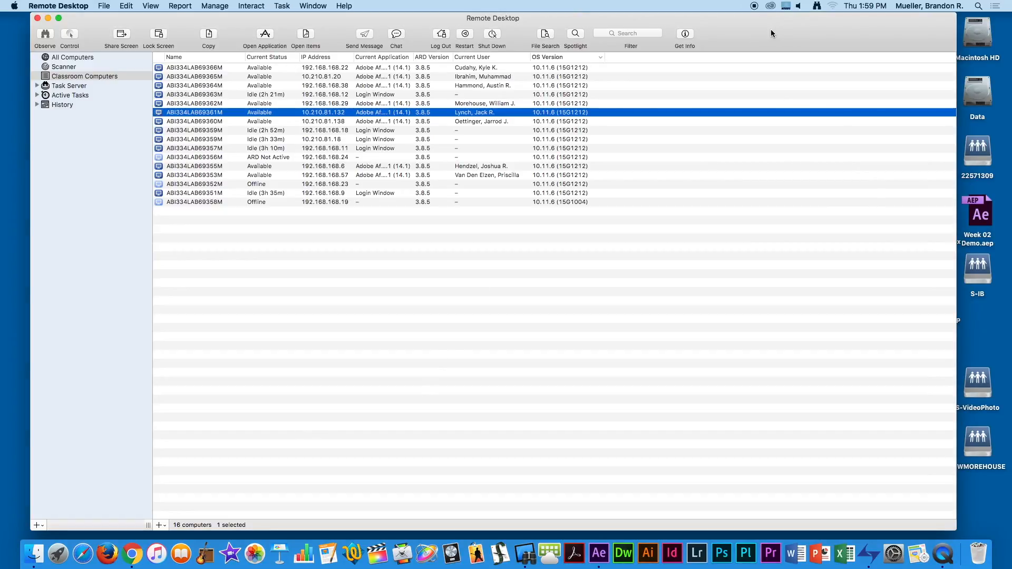
- Hide the open program, switch to Chrome and search Google Images for "grand canyon" in a new tab
key("super+h")
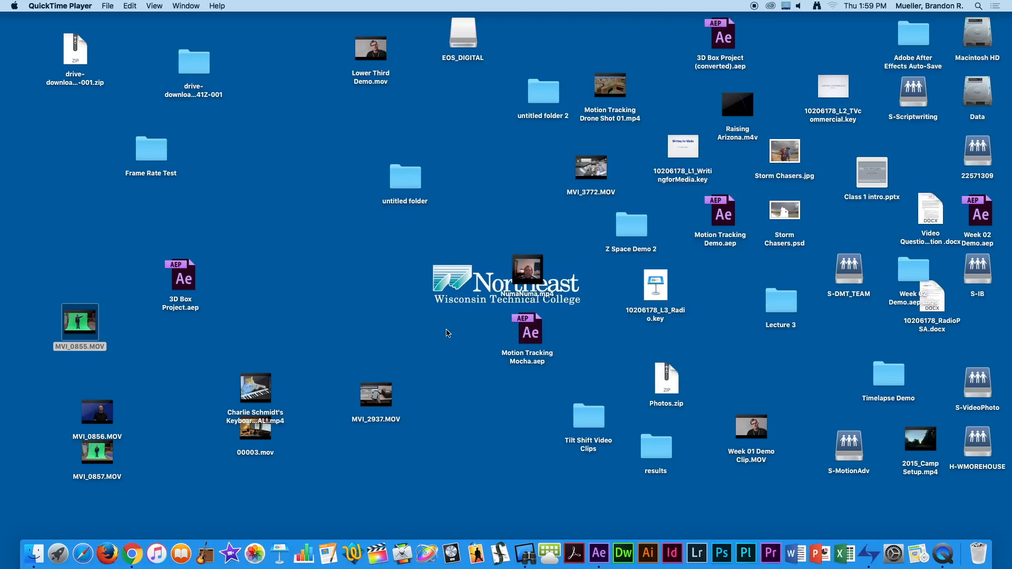
left_click(132, 553)
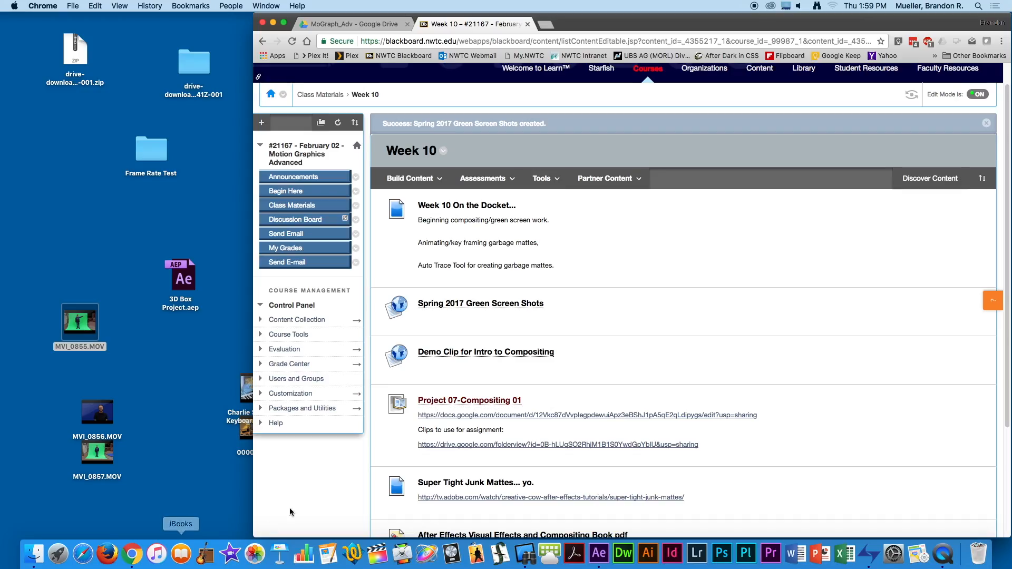
key("super+y")
key("super+t")
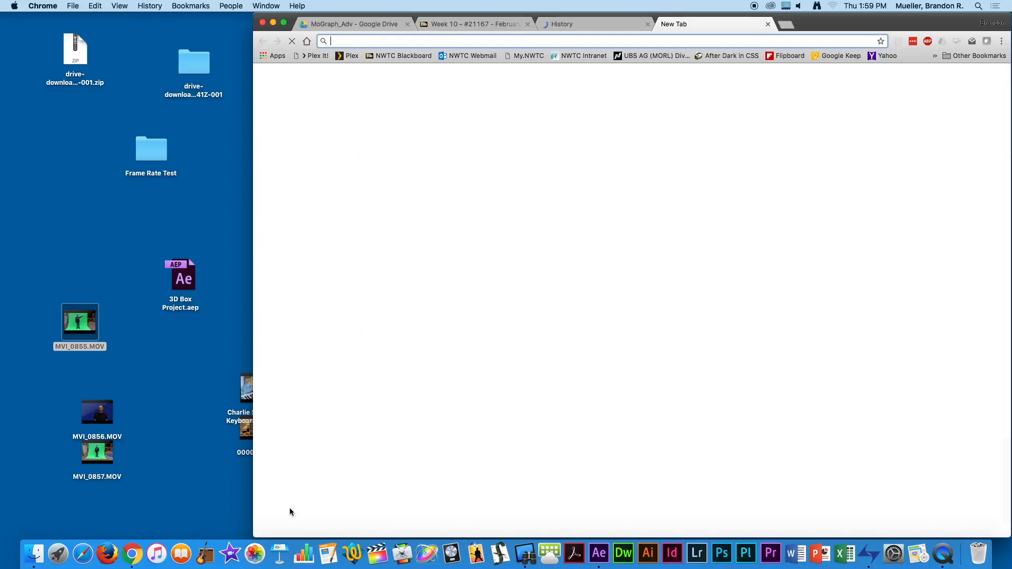
left_click(647, 24)
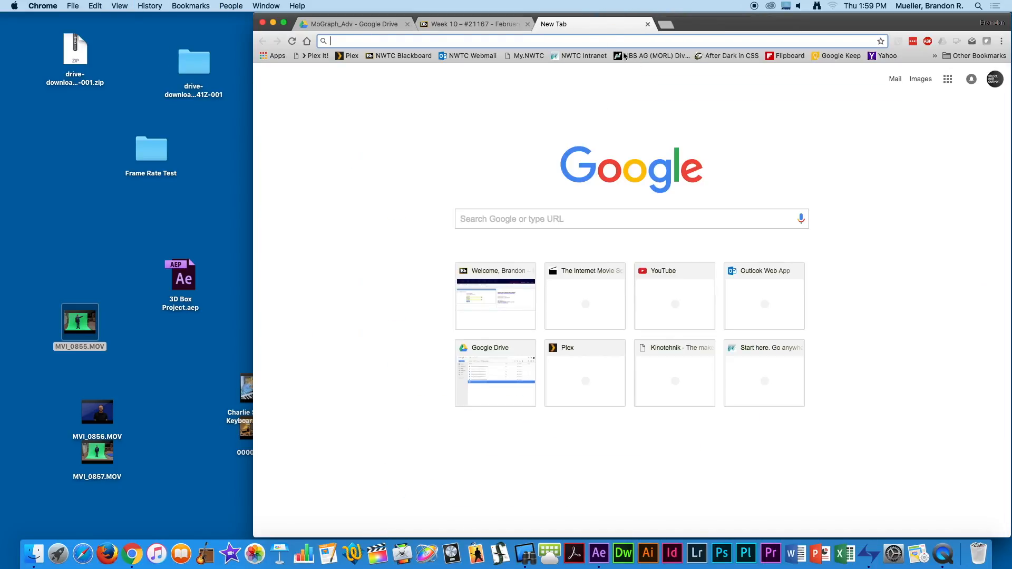
type("Grand ")
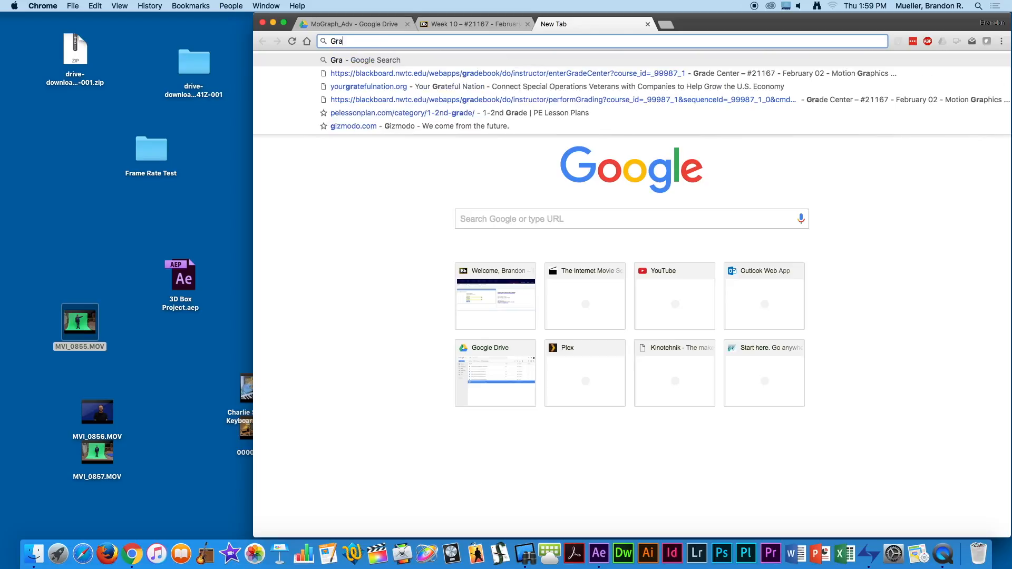
type("canyon")
key("Return")
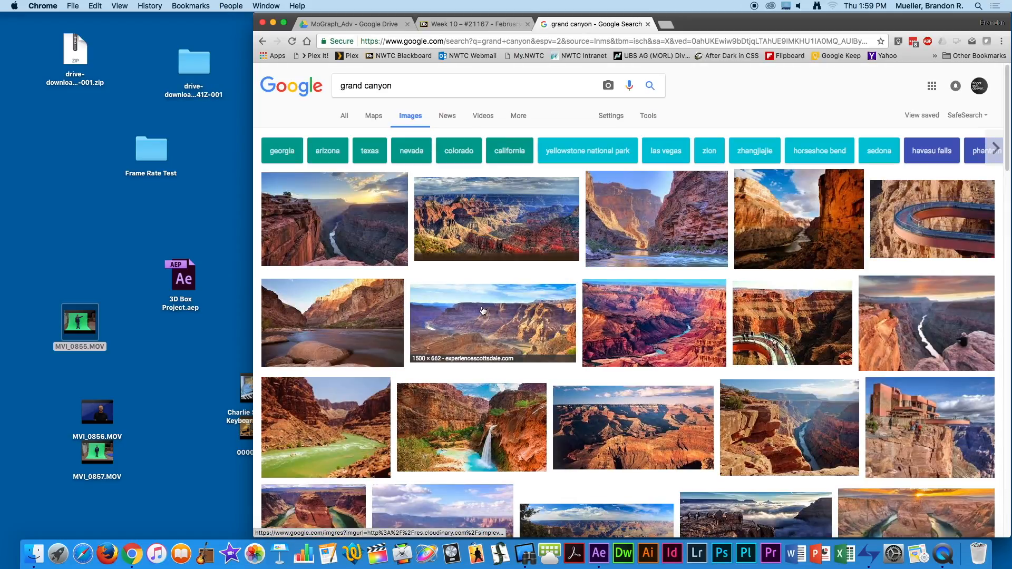
- Open the National Park Foundation river and boulder picture at full size and save it to the Desktop as shutterstock_93346585 in JPEG format
left_click(329, 331)
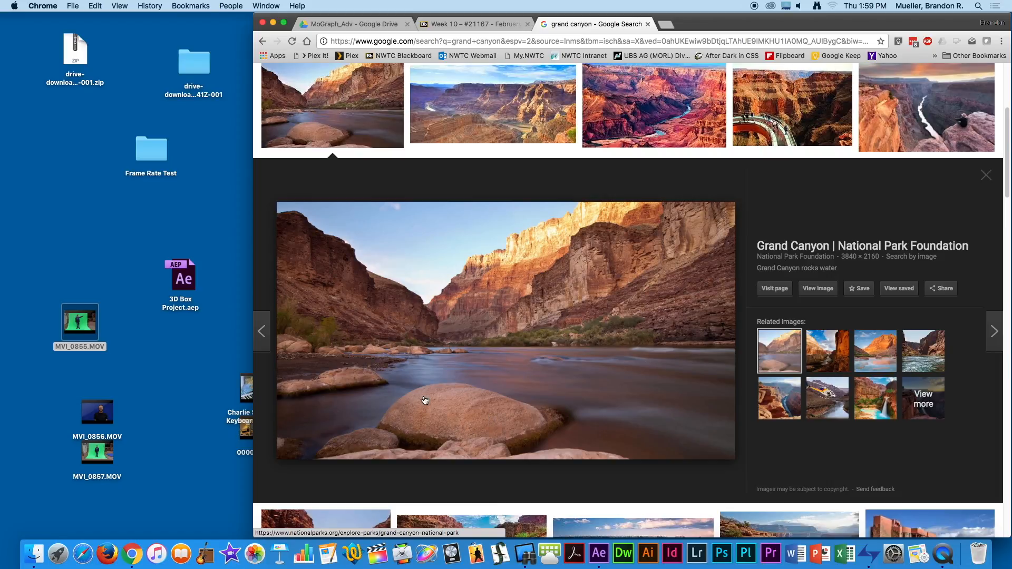
left_click(818, 289)
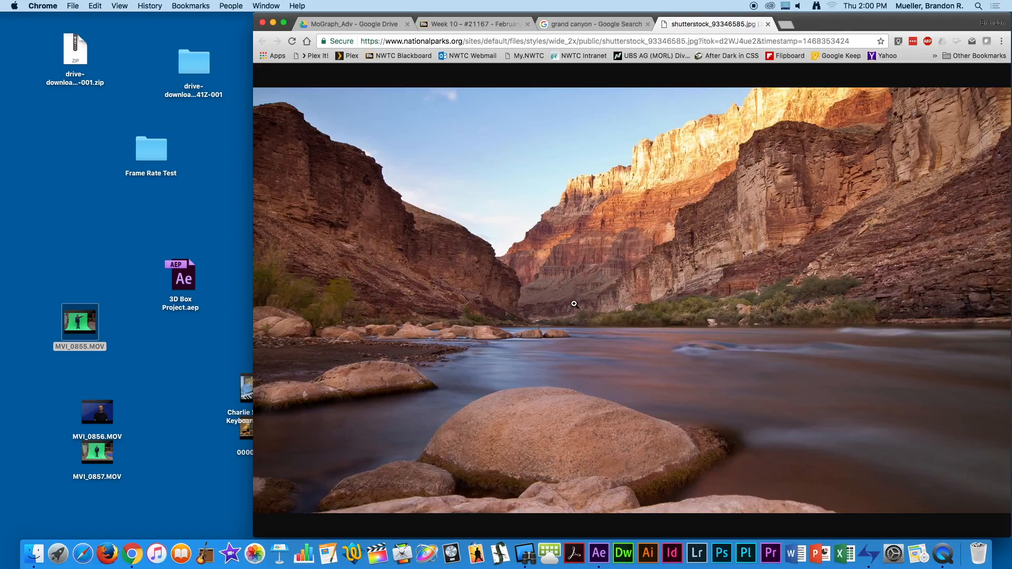
right_click(575, 304)
left_click(603, 318)
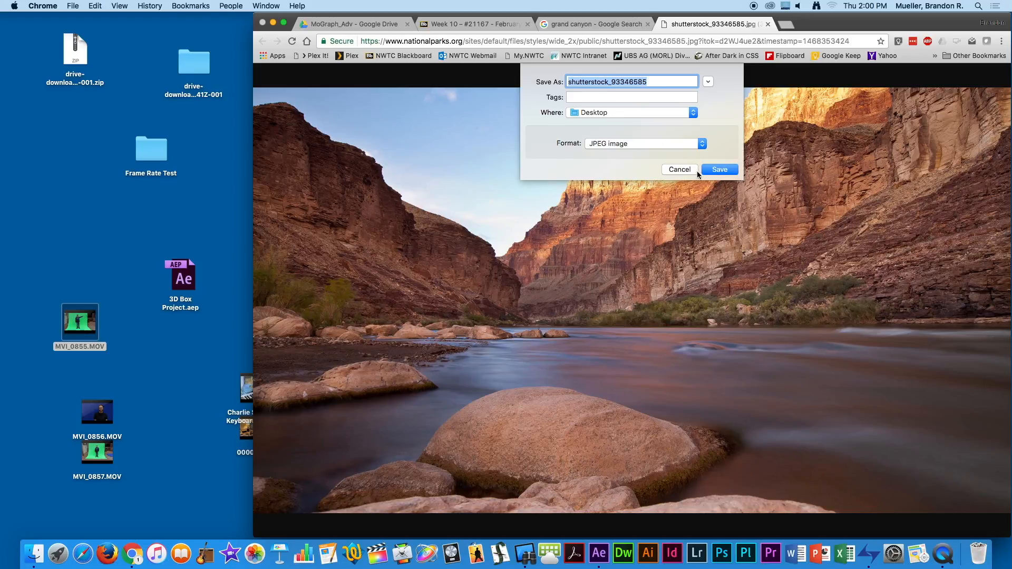
left_click(719, 170)
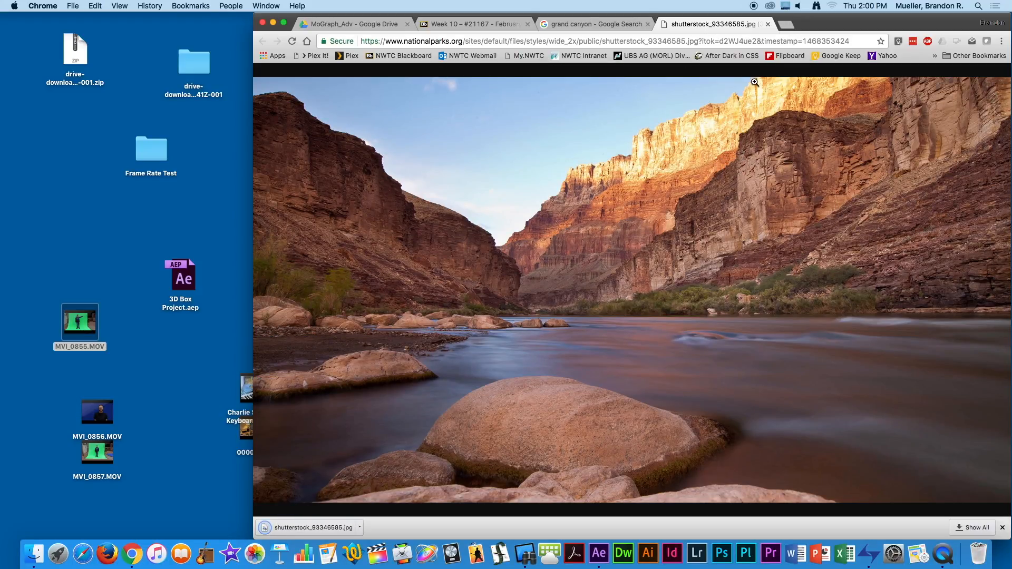
- Locate the downloaded shutterstock_93346585.jpg in Finder and preview it from the desktop
left_click(360, 528)
left_click(395, 513)
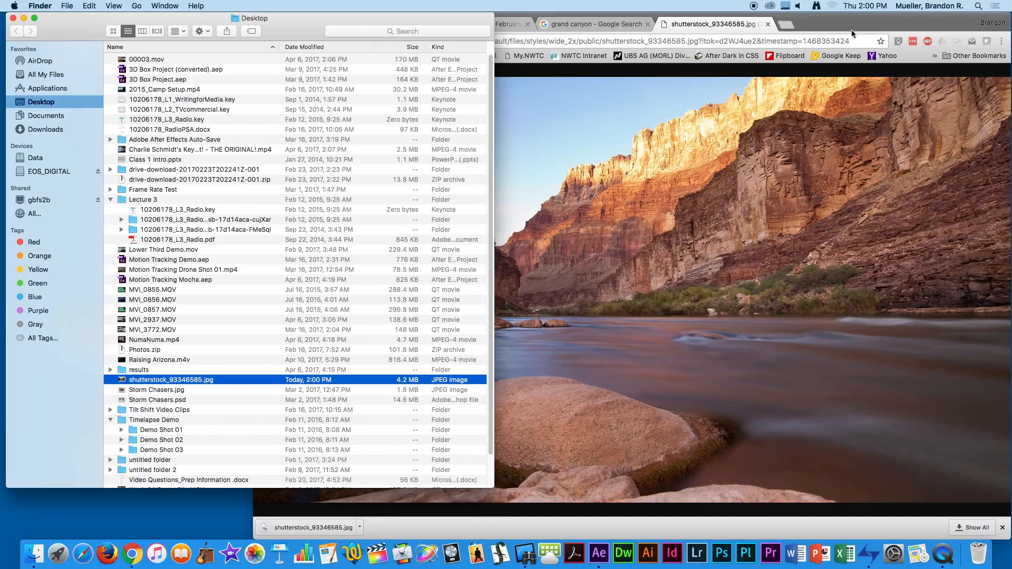
left_click(851, 25)
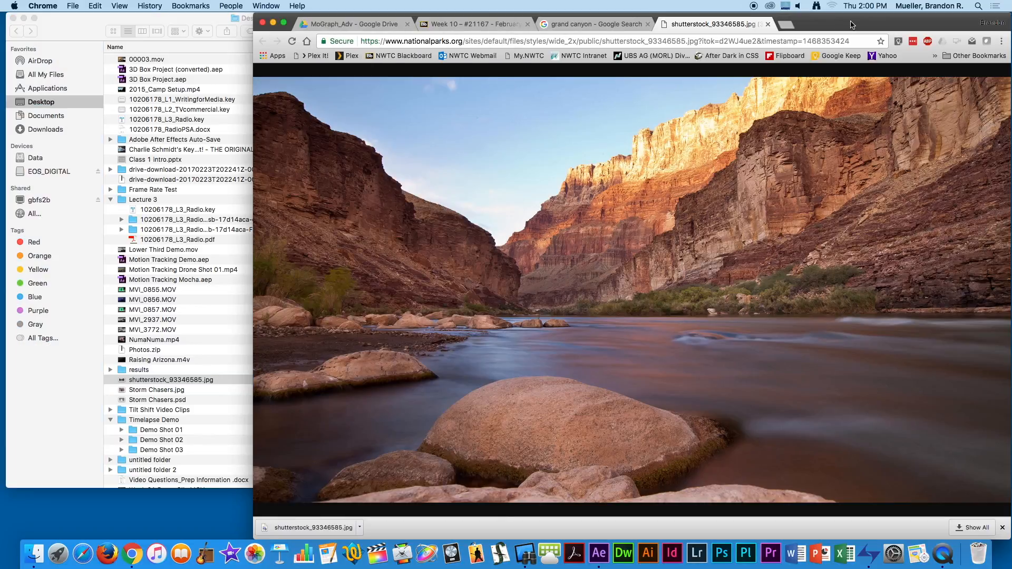
key("super+h")
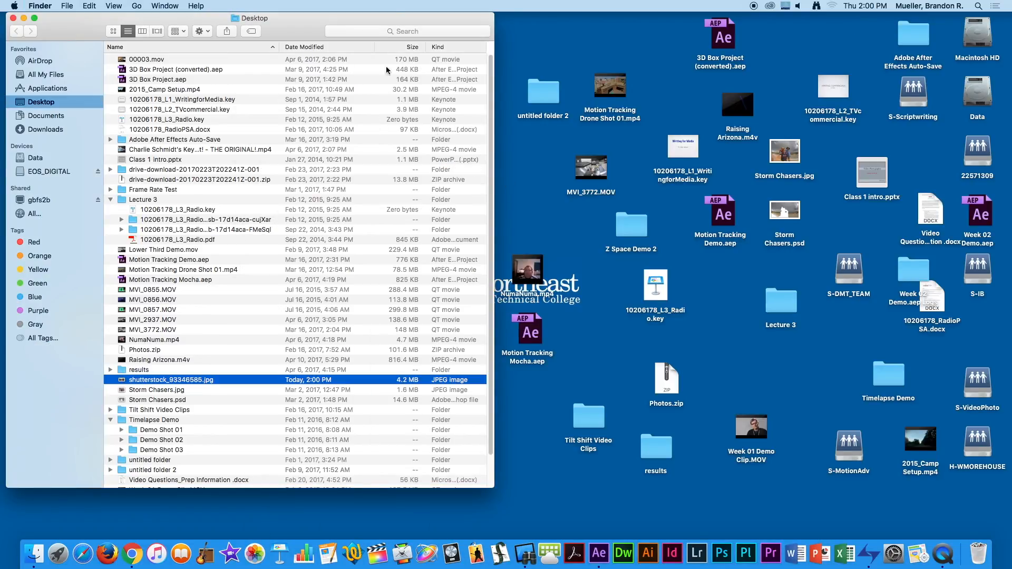
key("super+w")
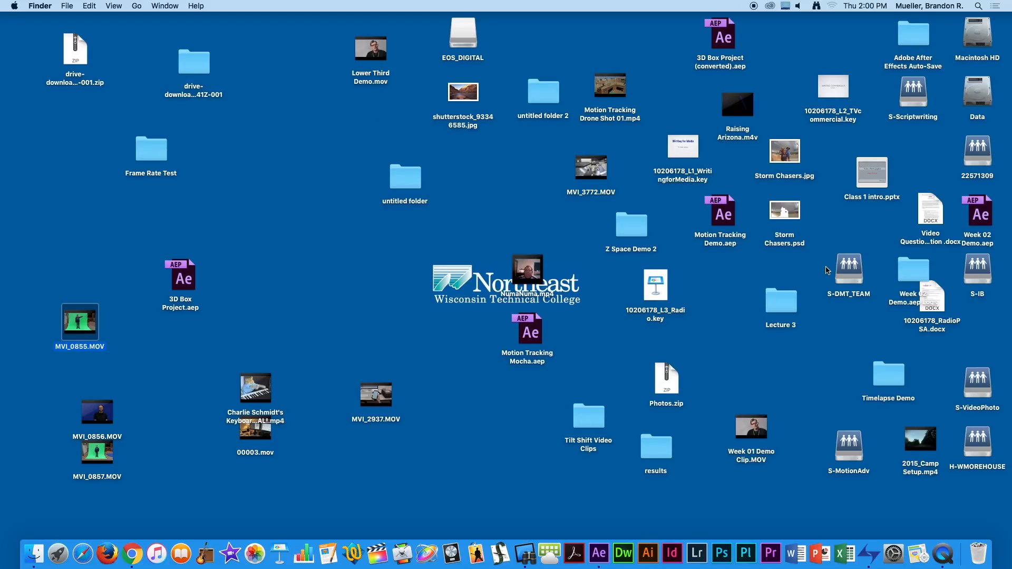
left_click(457, 95)
key("space")
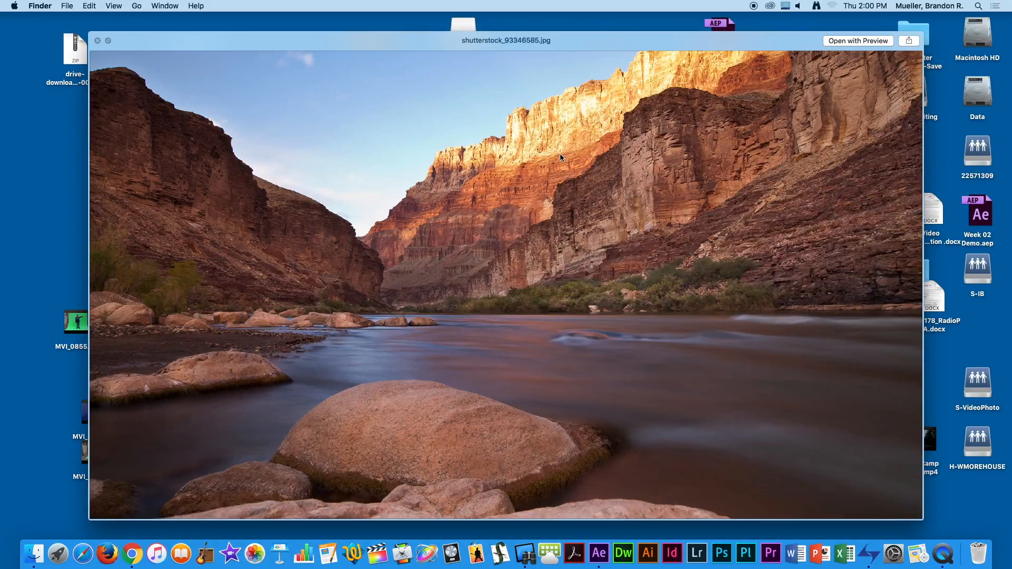
key("space")
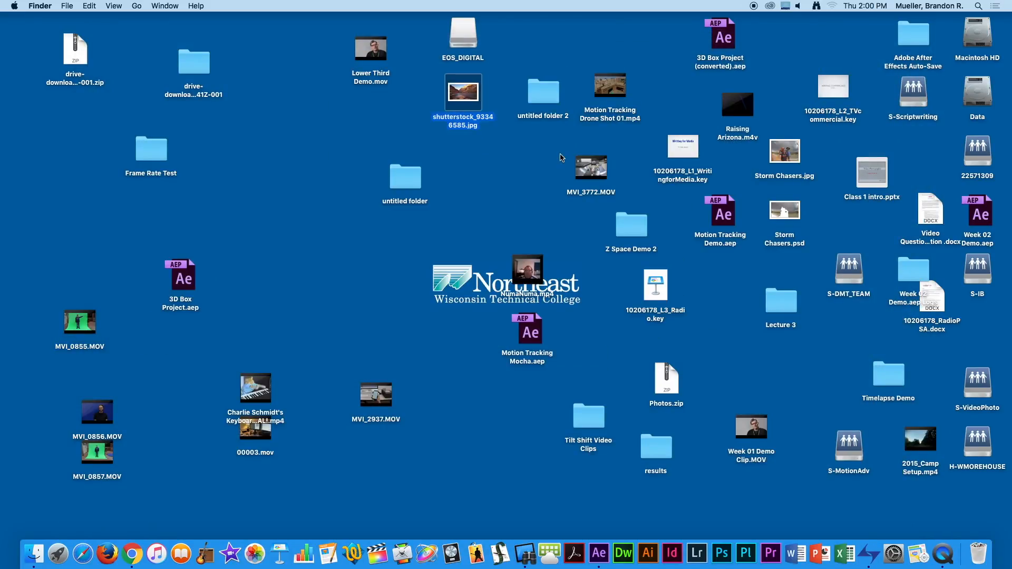
- Close the full-size image's browser tab, hide Chrome and switch back to After Effects
key("super+Tab")
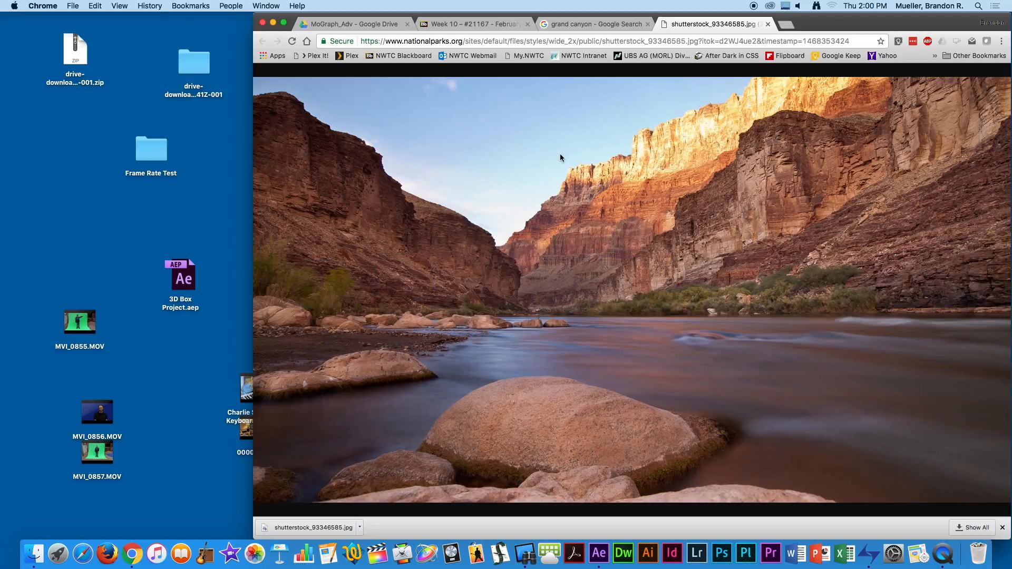
key("super+w")
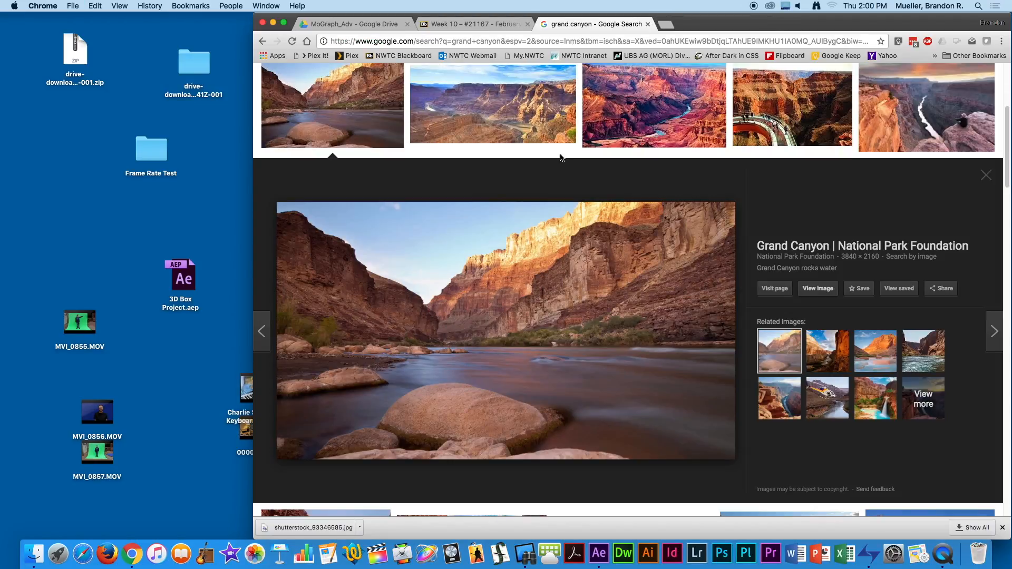
key("super+h")
key("super+Tab")
key("super+Tab")
key("super+Tab")
key("super+Tab")
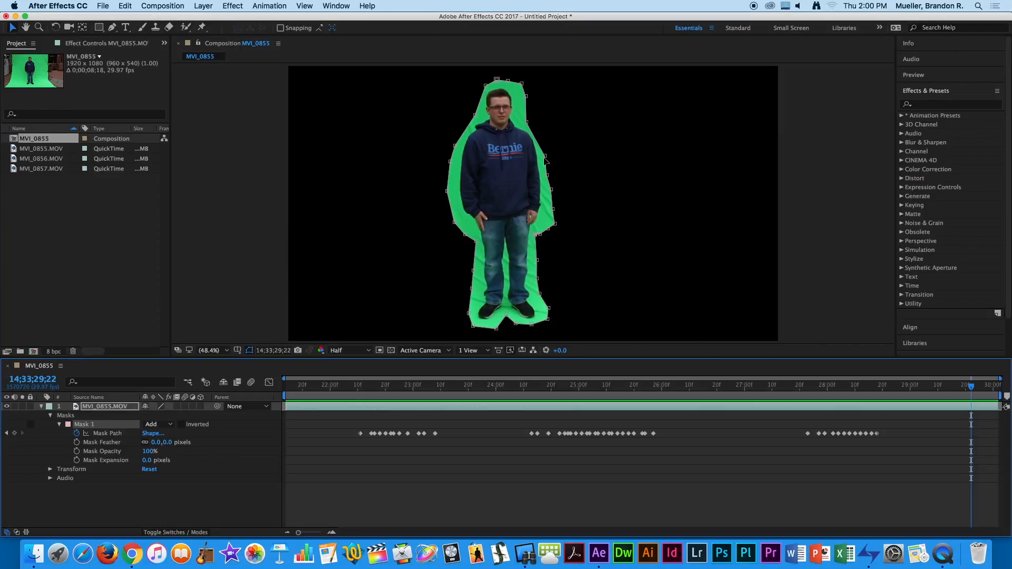
- Import shutterstock_93346585.jpg from the Desktop into the project
left_click(49, 214)
double_click(45, 214)
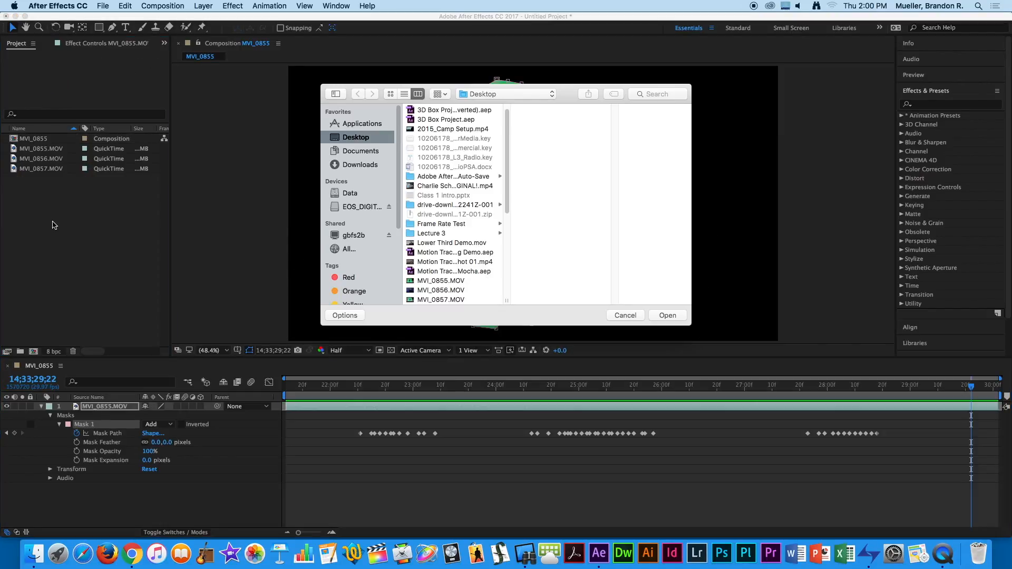
left_click_drag(506, 181, 503, 297)
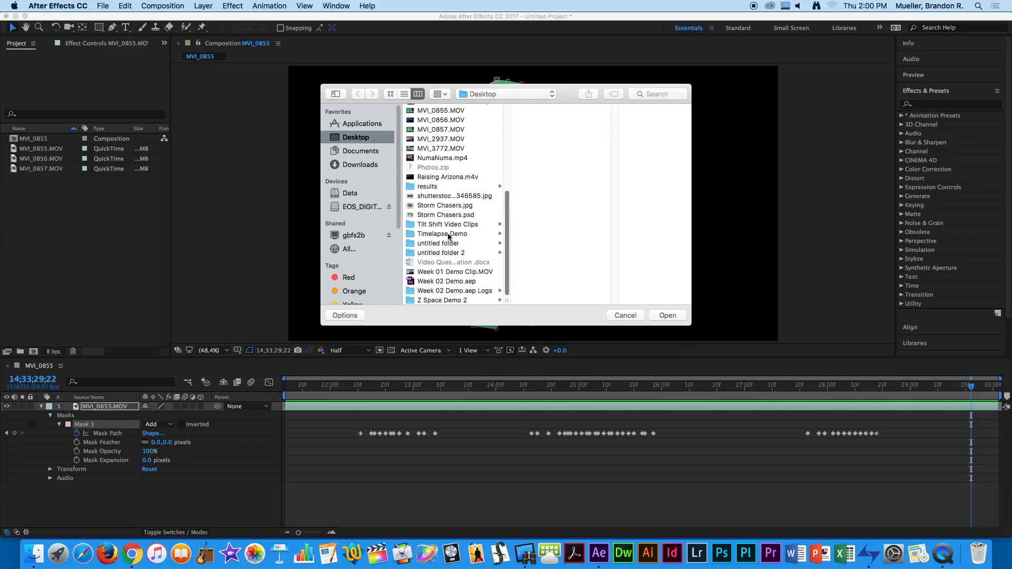
left_click(437, 197)
key("Return")
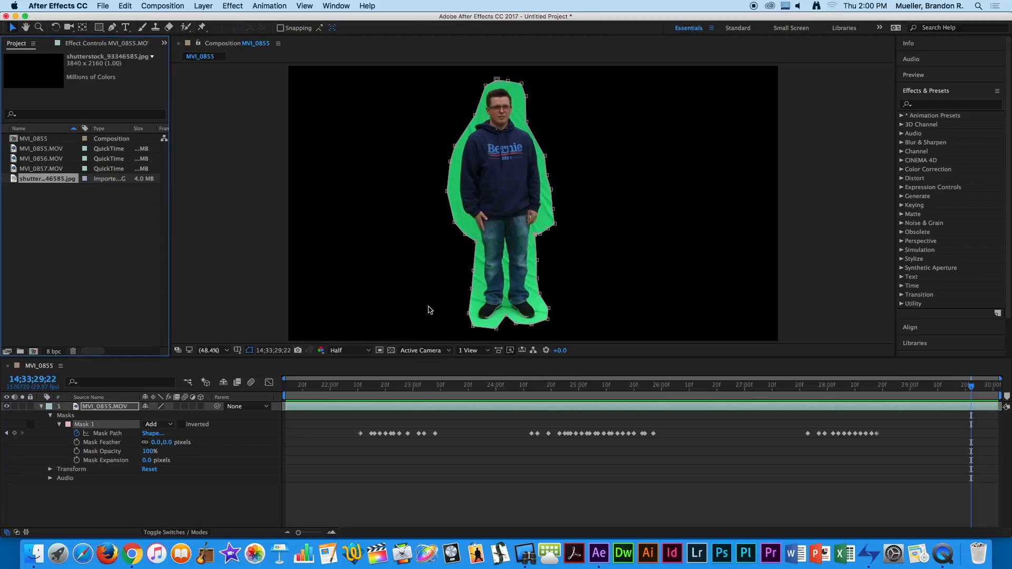
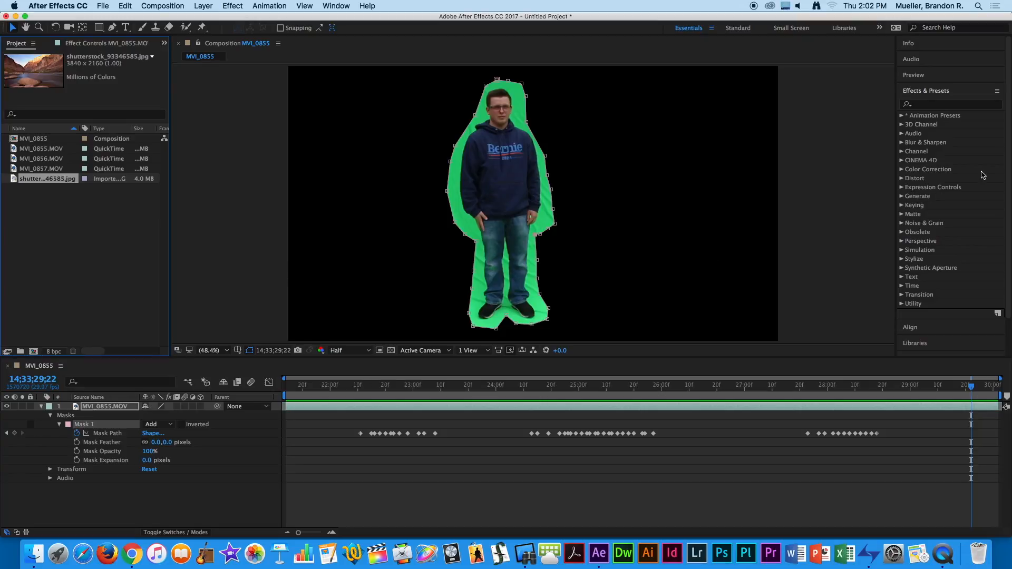
- Search the effects for Keylight and apply Keylight (1.2) to the MVI_0855.MOV layer
left_click(947, 105)
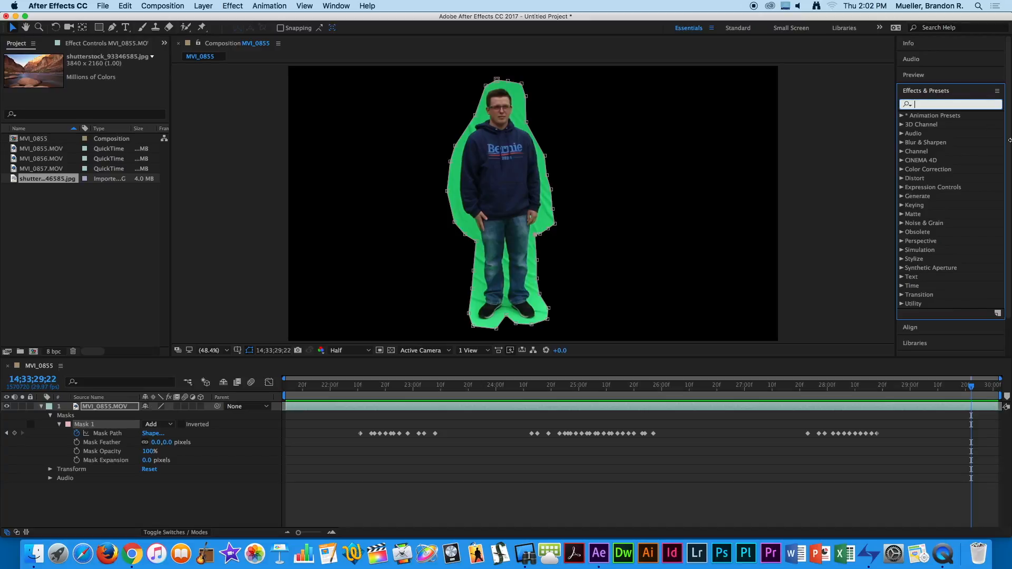
type("Keylihgt")
key("BackSpace")
key("BackSpace")
key("BackSpace")
type("ght")
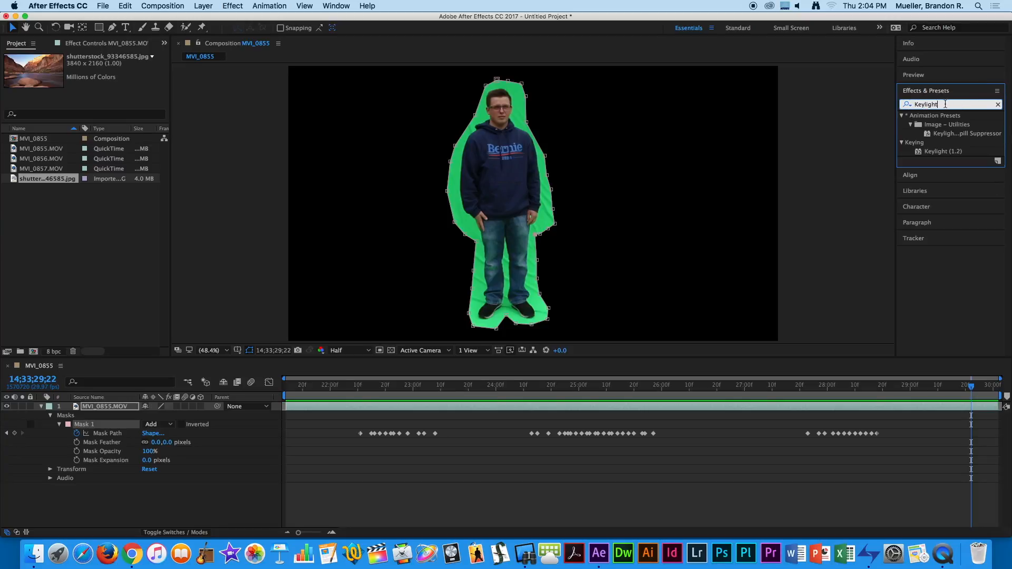
left_click(942, 152)
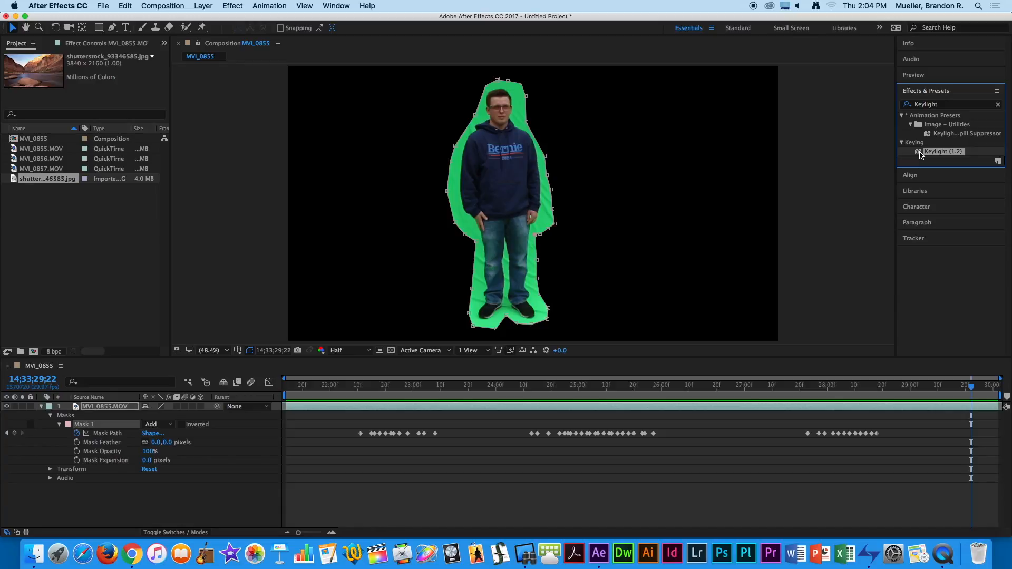
left_click_drag(920, 154, 695, 408)
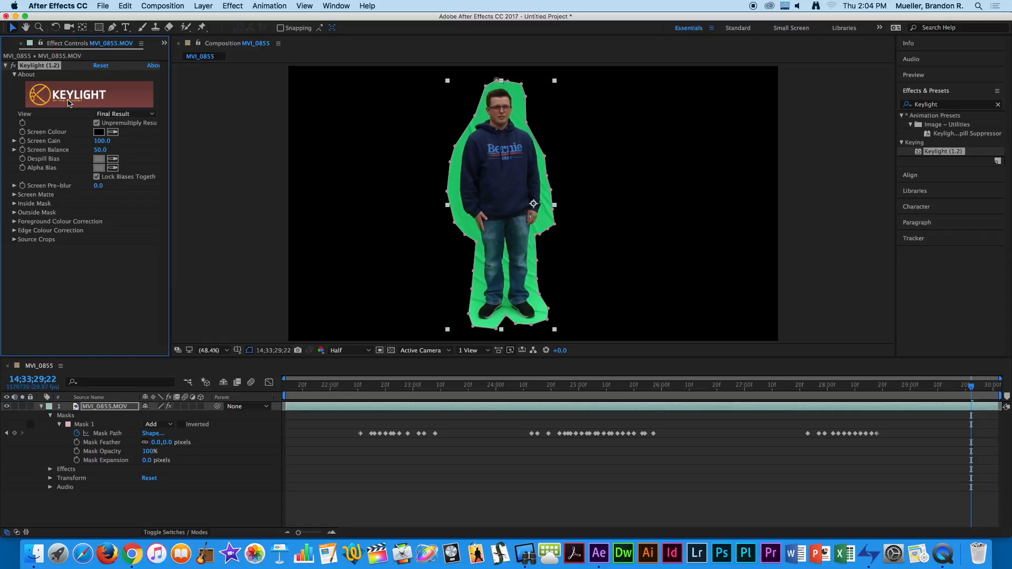
- Examine the Basic, Advanced and 3D Renderer pages of the composition settings and leave them without changes
left_click(161, 6)
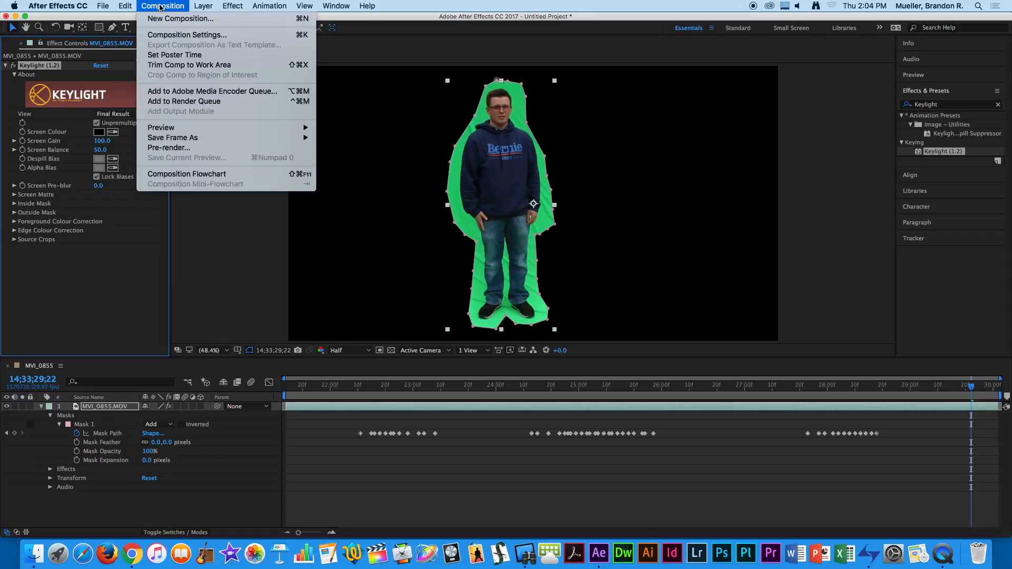
left_click(162, 35)
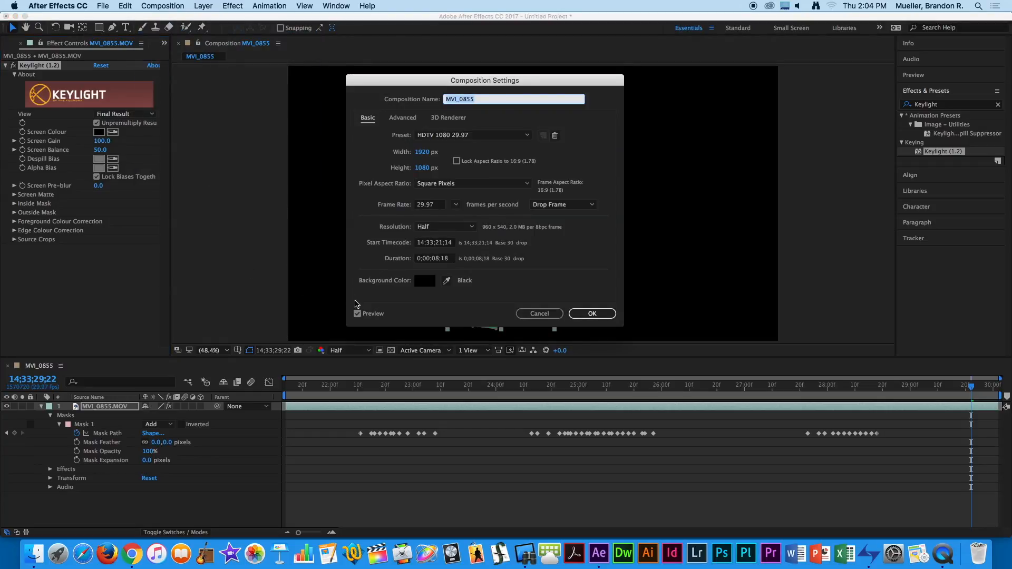
left_click(406, 118)
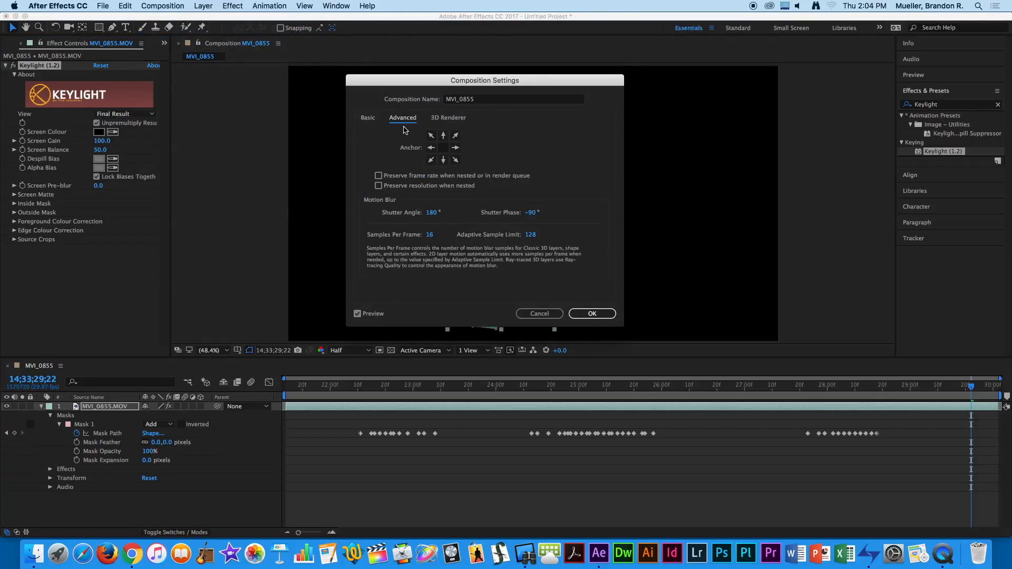
left_click(449, 118)
left_click(368, 118)
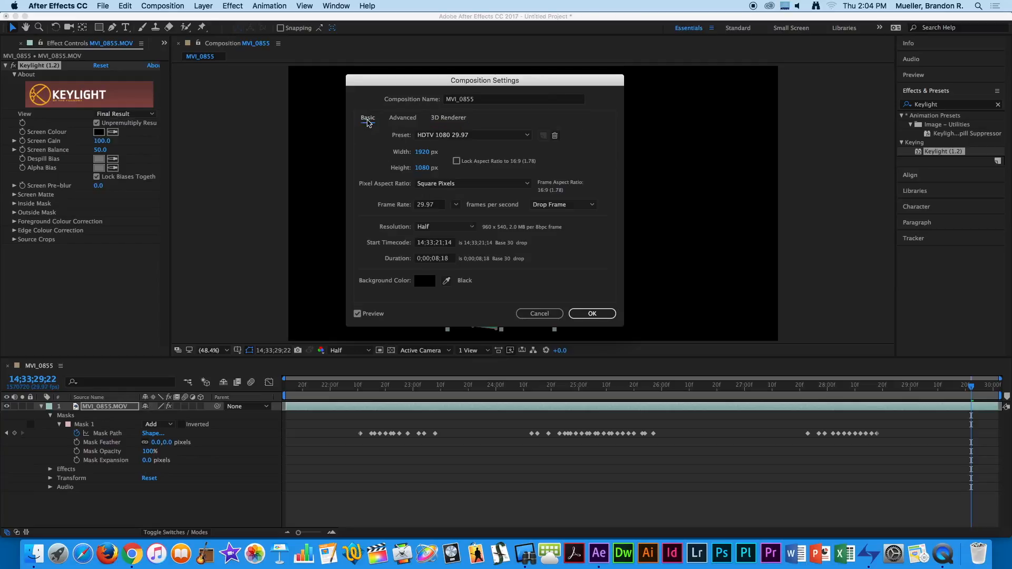
left_click(539, 314)
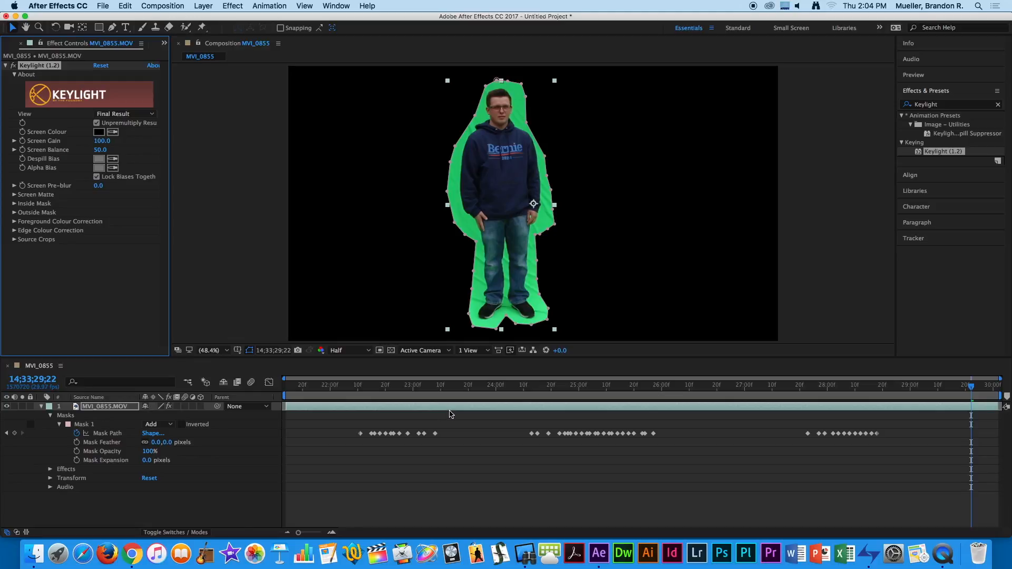
- Widen the area holding the Keylight effect controls so its settings fit fully
left_click_drag(171, 140, 211, 134)
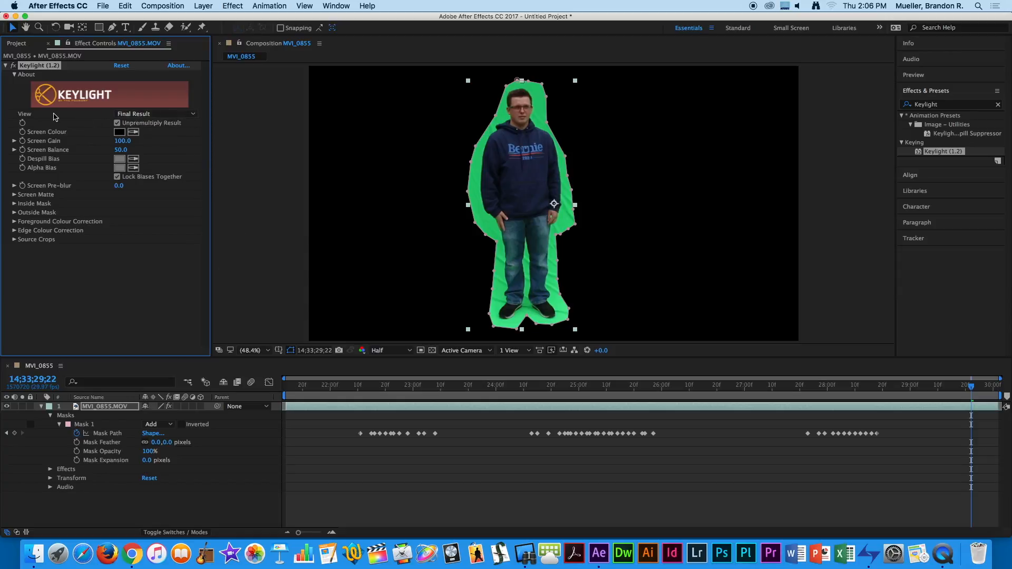
- Compare Keylight's Screen Matte and Combined Matte views of the clip, ending on the Final Result view
left_click(193, 114)
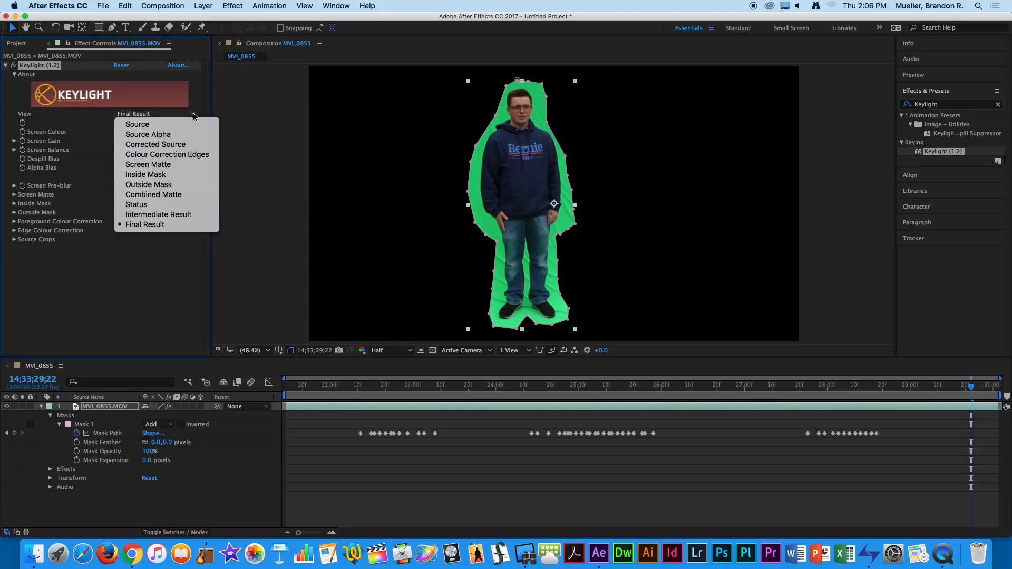
left_click(175, 164)
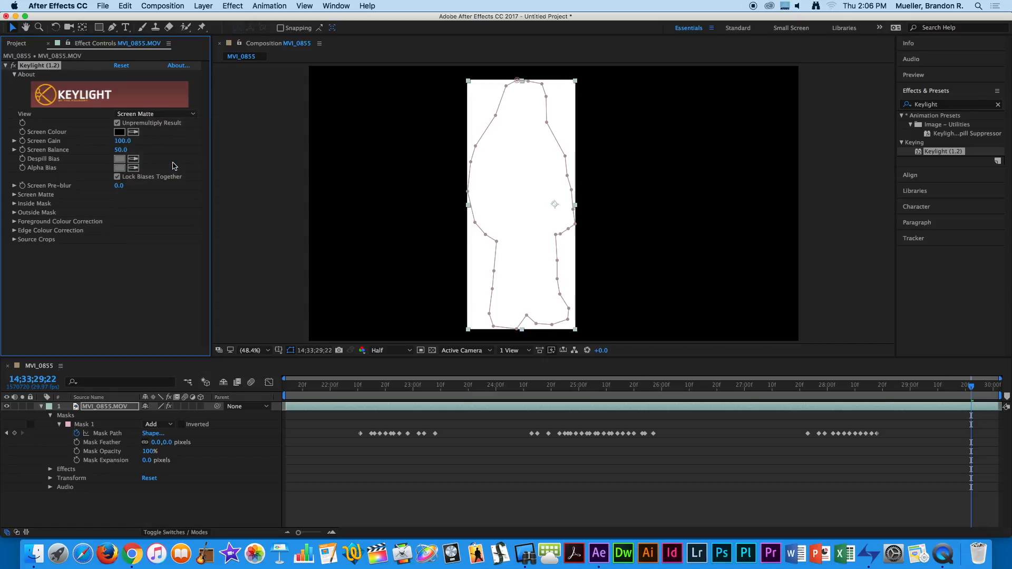
left_click(182, 114)
left_click(164, 225)
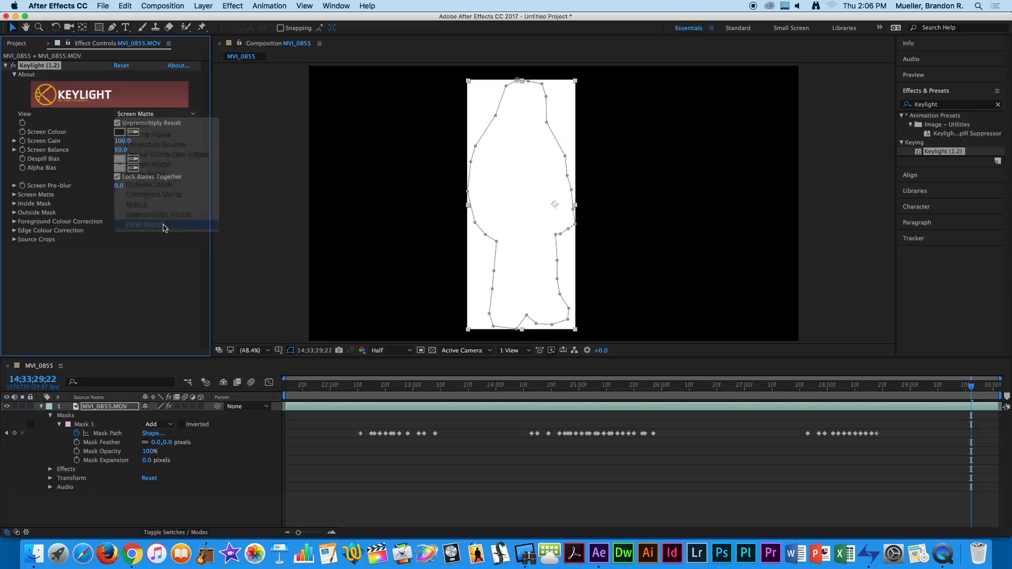
left_click(174, 114)
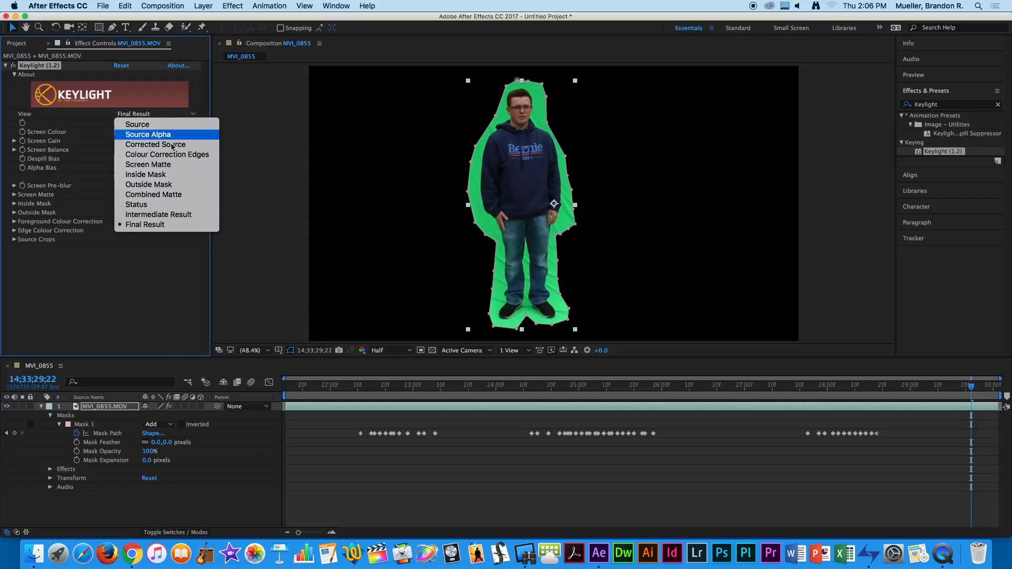
left_click(171, 195)
left_click(174, 114)
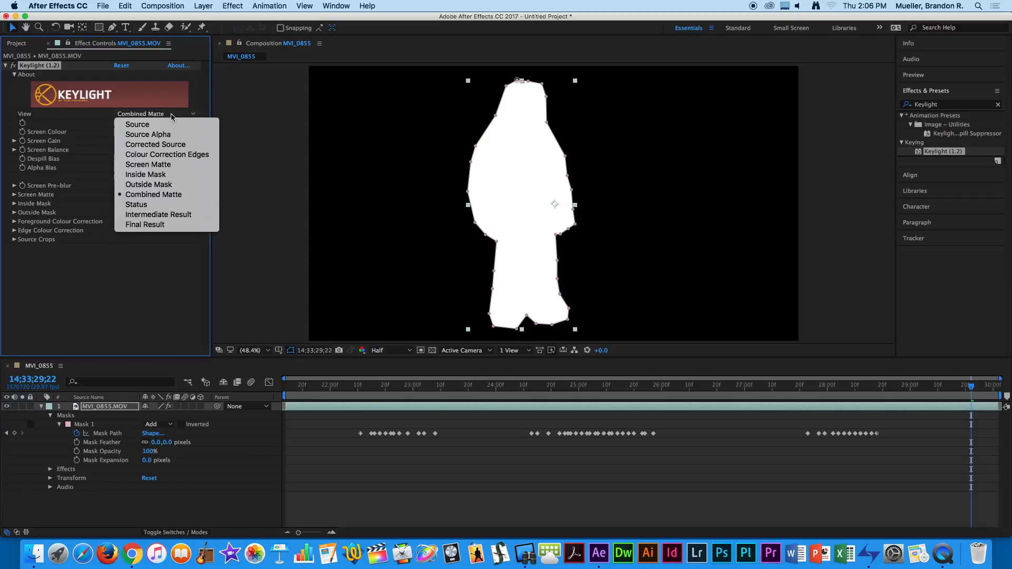
left_click(157, 226)
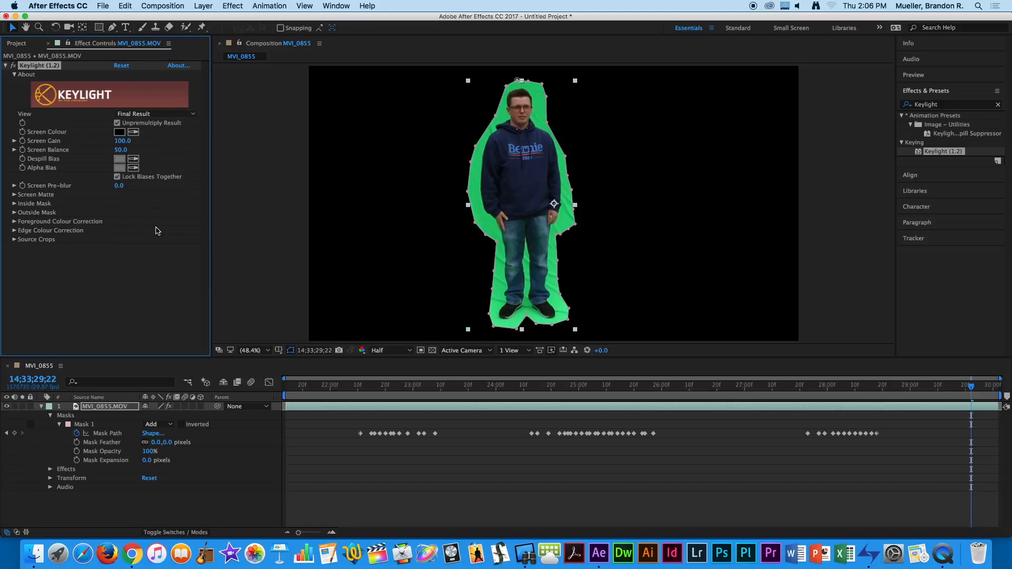
left_click(193, 115)
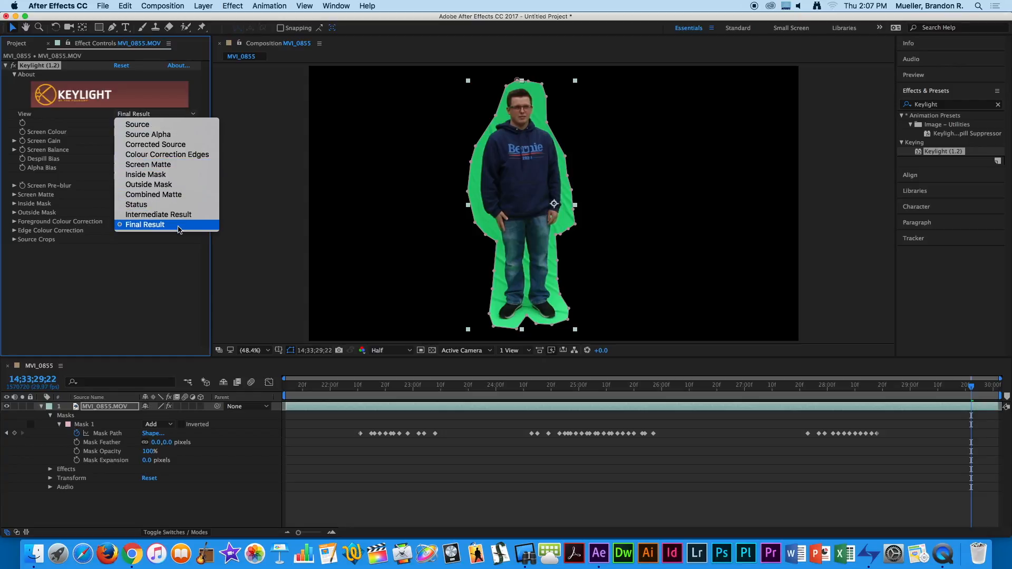
left_click(141, 293)
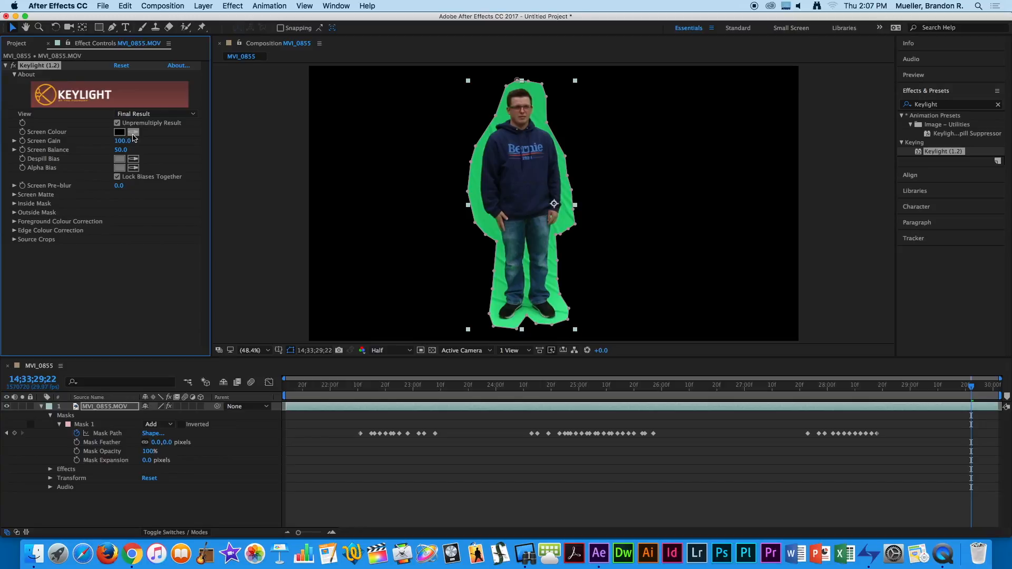
- Sample the green backdrop beside the man's head as Keylight's Screen Colour
left_click(133, 132)
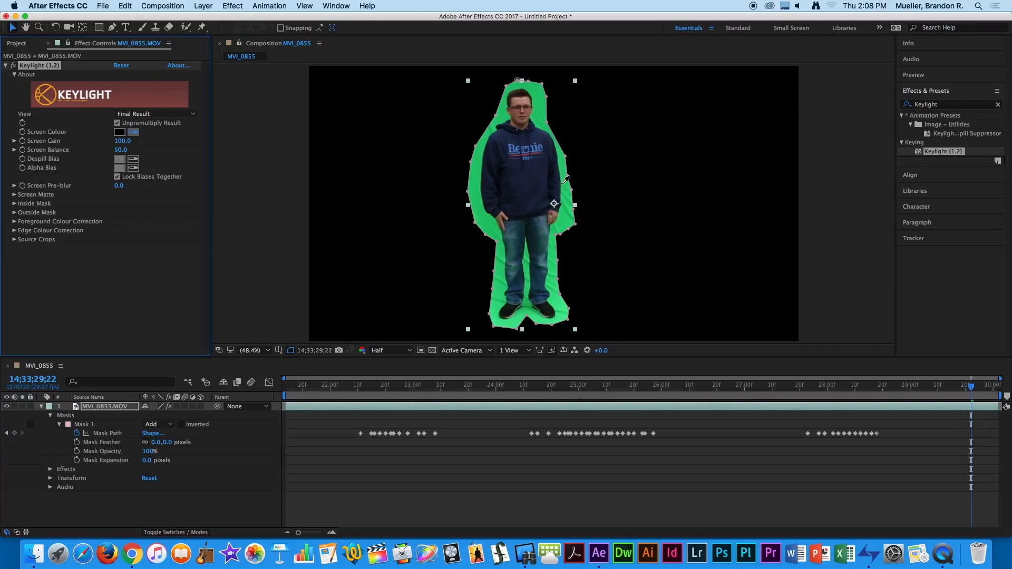
left_click(537, 95)
key("comma")
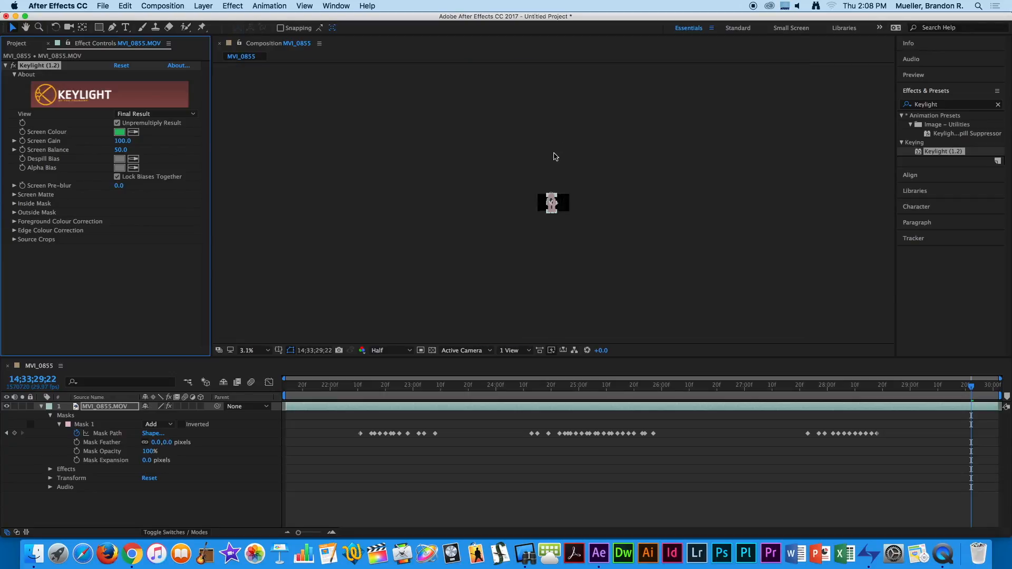
key("period")
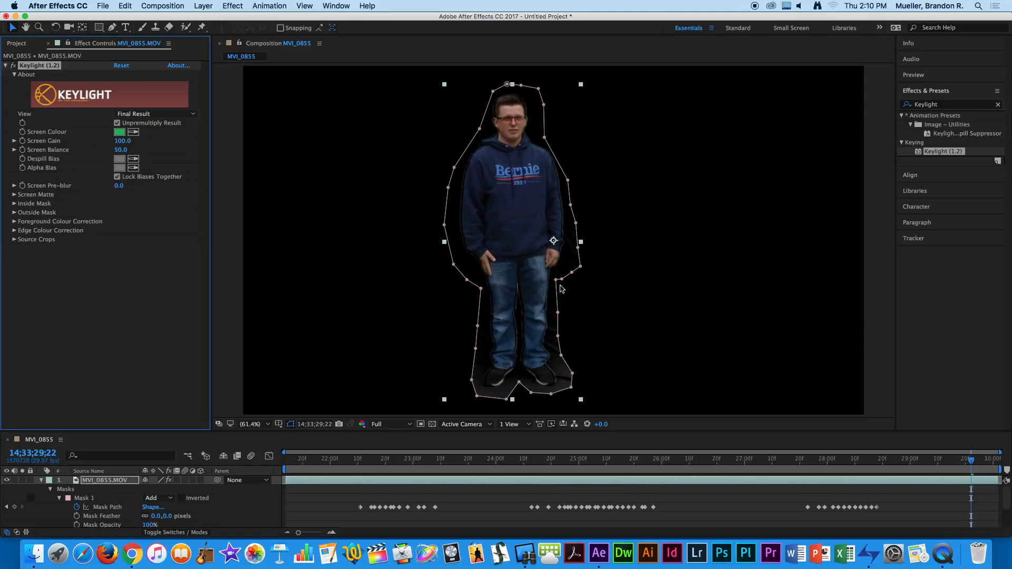
- Set the Keylight view to Screen Matte and expand the Info readout for pixel values
left_click(167, 115)
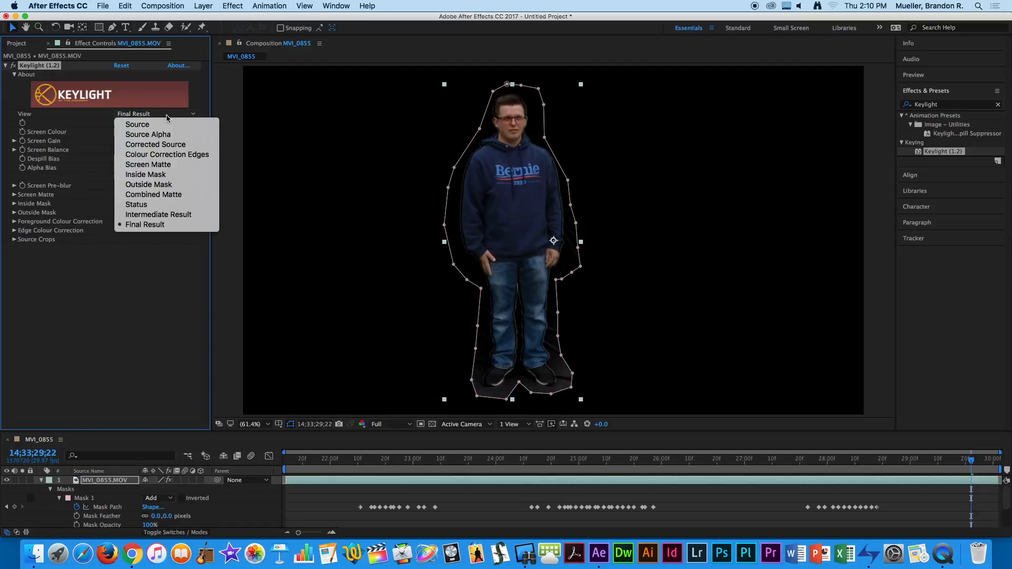
left_click(141, 165)
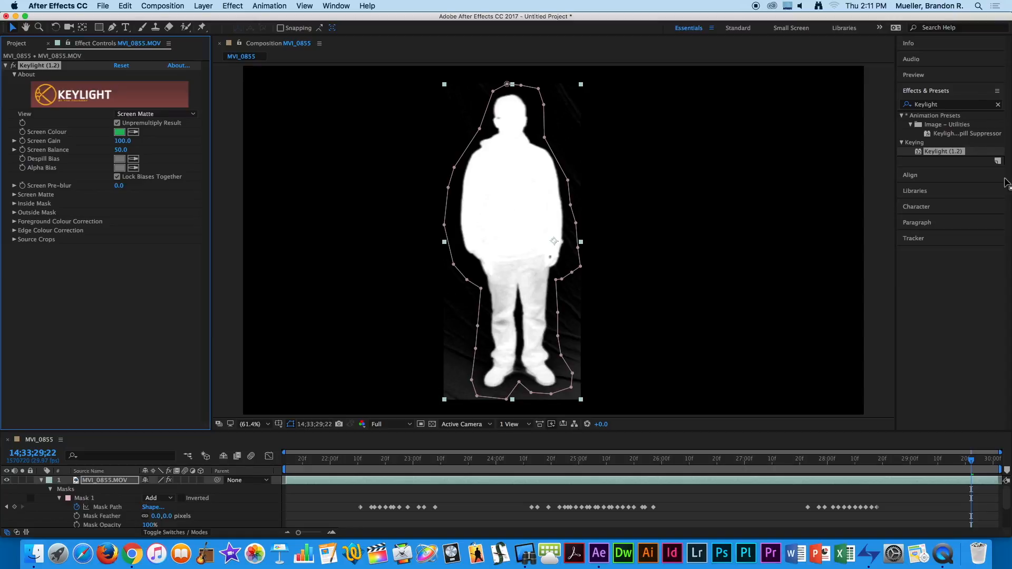
left_click(909, 44)
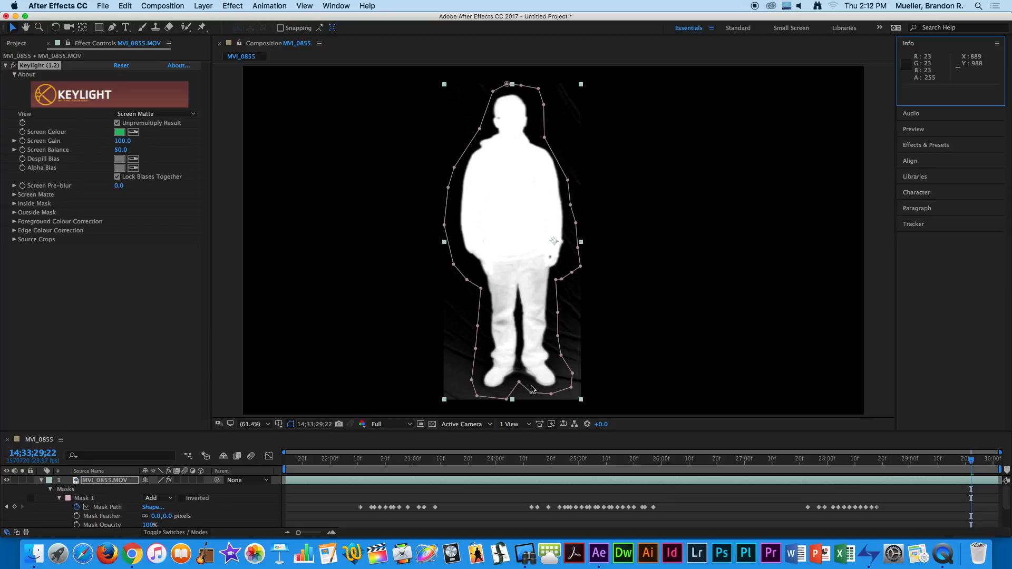
- Adjust Keylight's Screen Colour to the slightly duller green 32AF66 while keeping the matte in view
left_click(120, 132)
left_click_drag(433, 199, 321, 88)
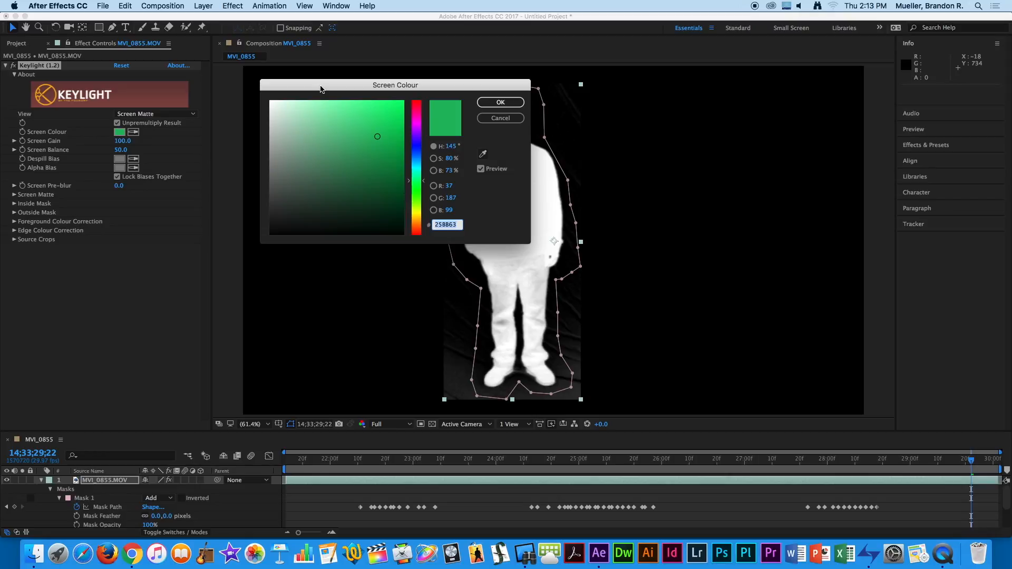
left_click_drag(353, 85, 670, 78)
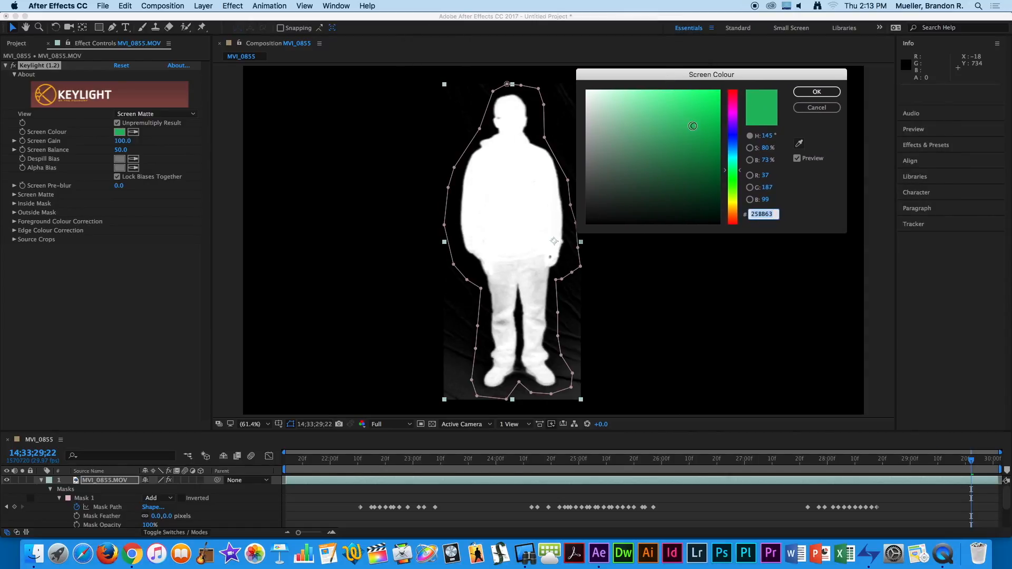
left_click_drag(694, 127, 681, 132)
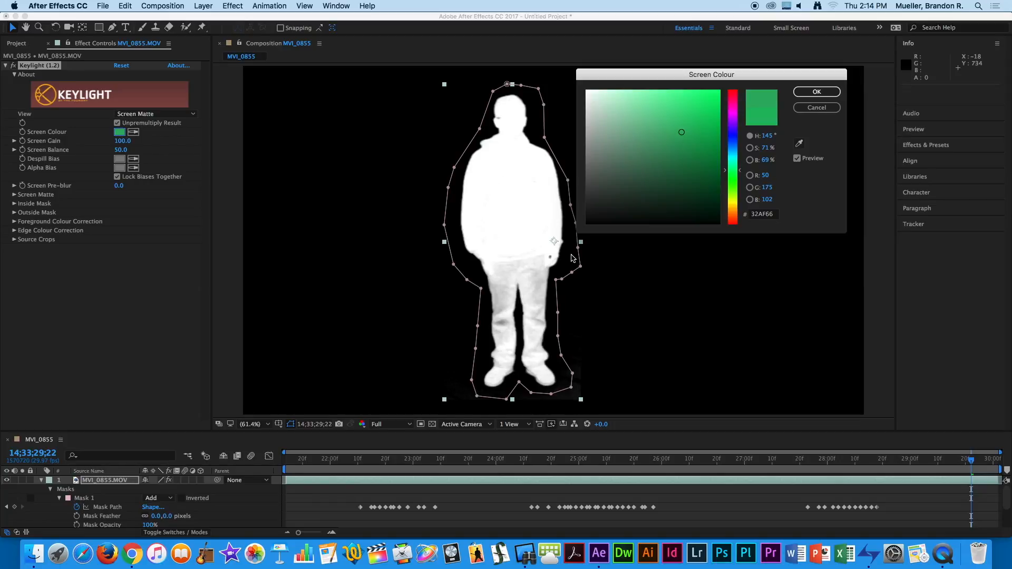
left_click(823, 94)
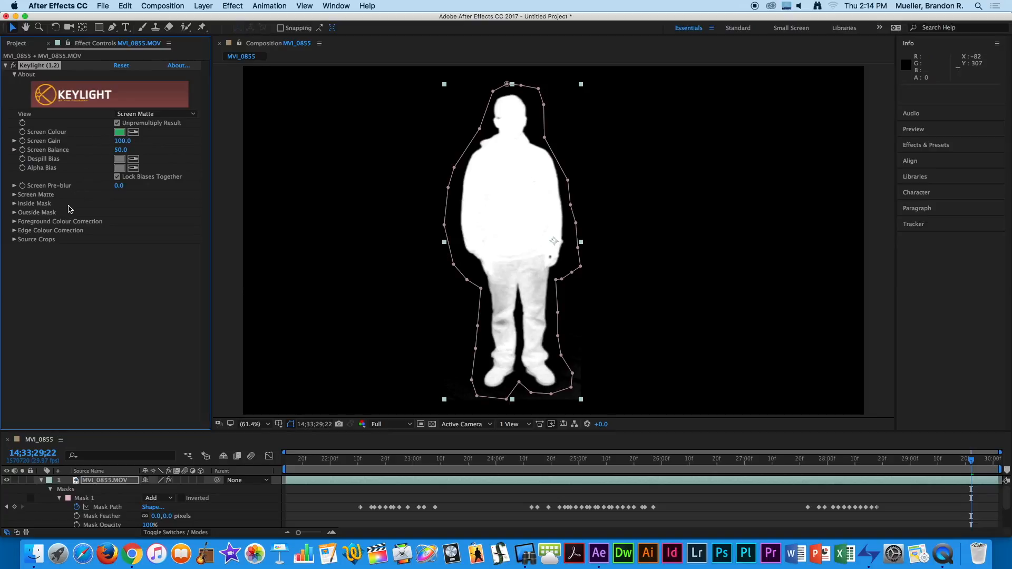
- Set Keylight's Screen Matte values to Clip Black 2.1 and Clip White 60.8
left_click(14, 195)
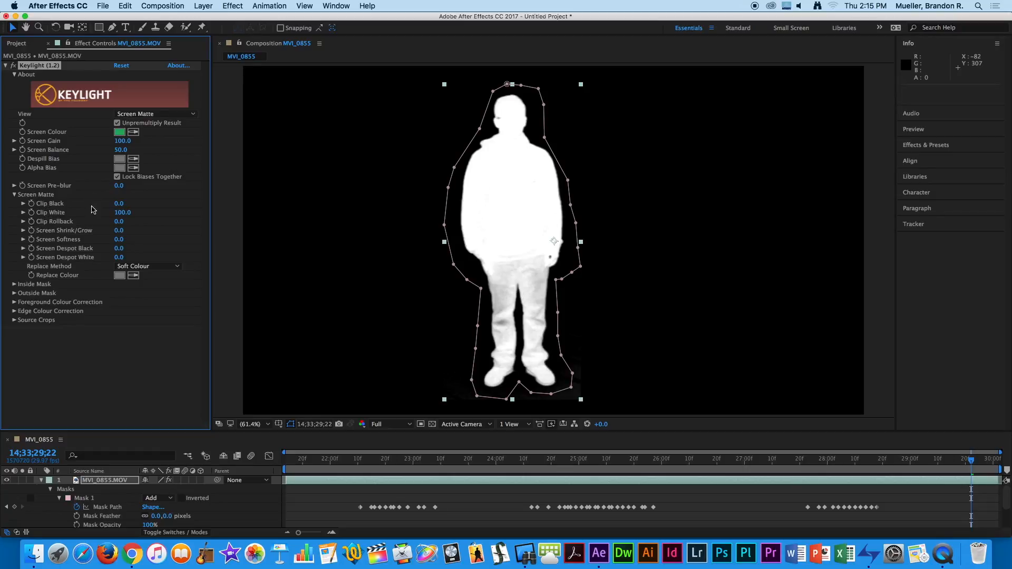
left_click(23, 204)
left_click_drag(39, 218, 96, 222)
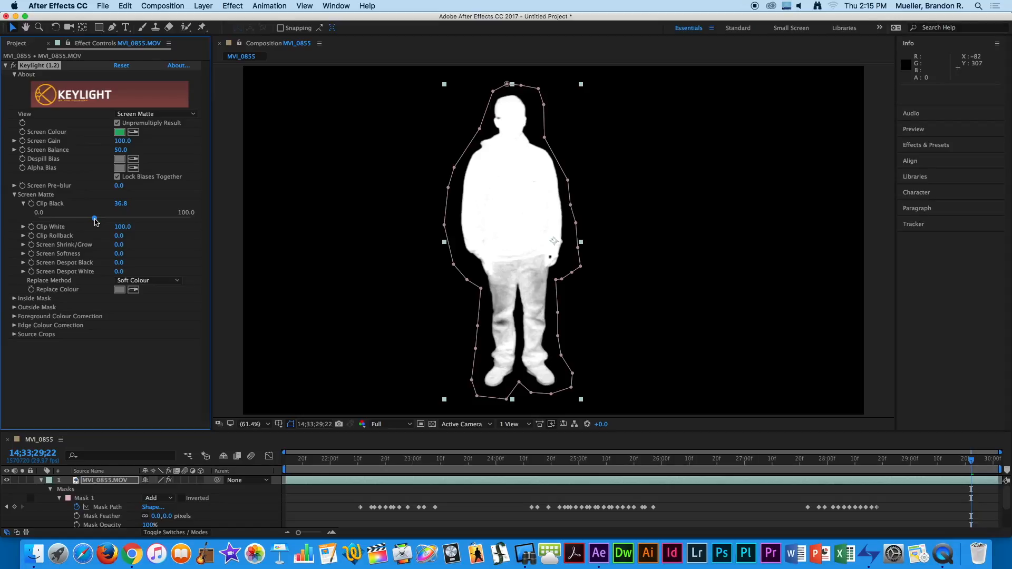
left_click_drag(96, 222, 49, 224)
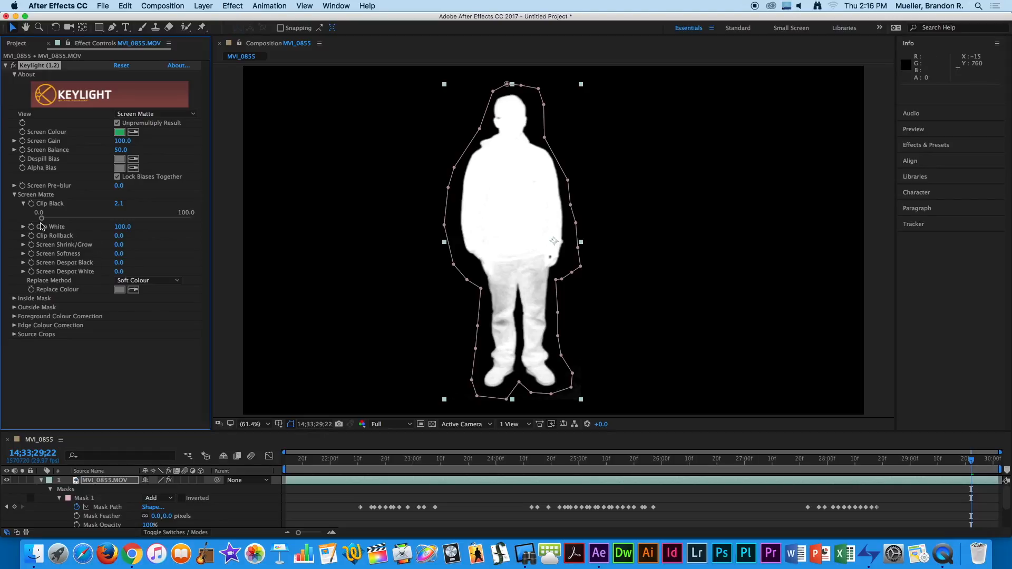
left_click(22, 204)
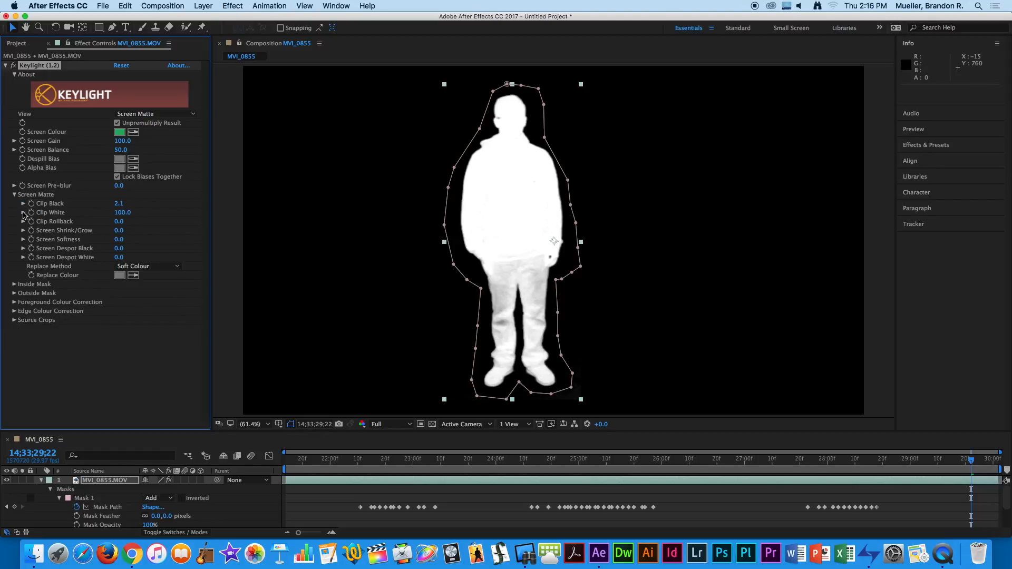
left_click(23, 213)
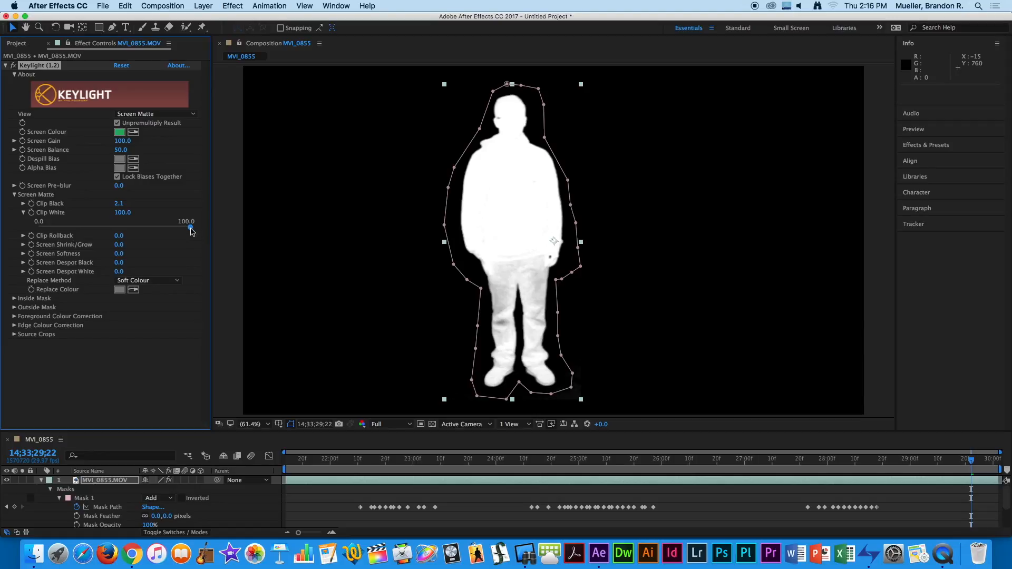
left_click_drag(191, 228, 132, 228)
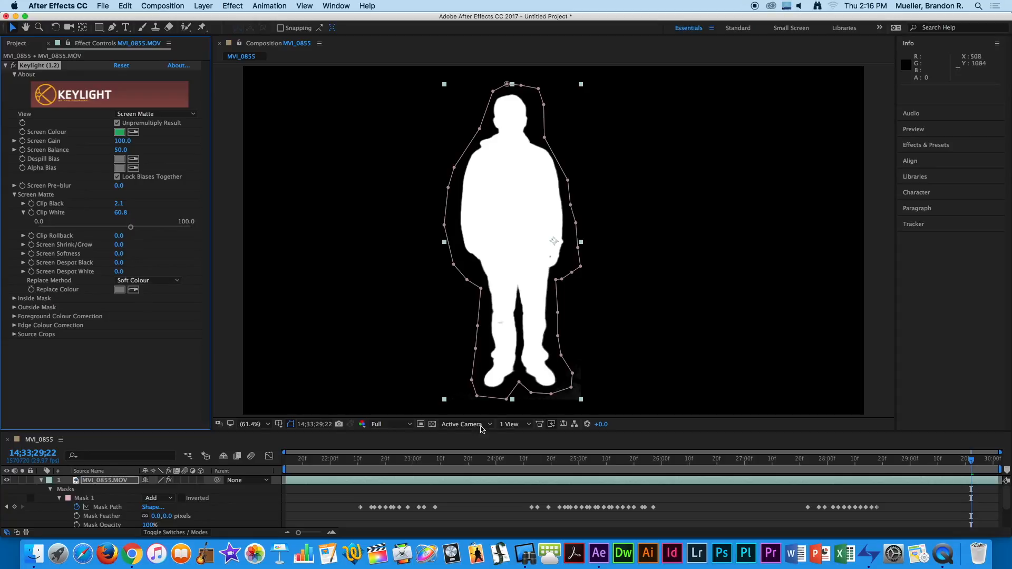
- Check the screen matte at earlier frames around 14;33;23;25, 14;33;23;13 and 14;33;22;11
left_click(482, 461)
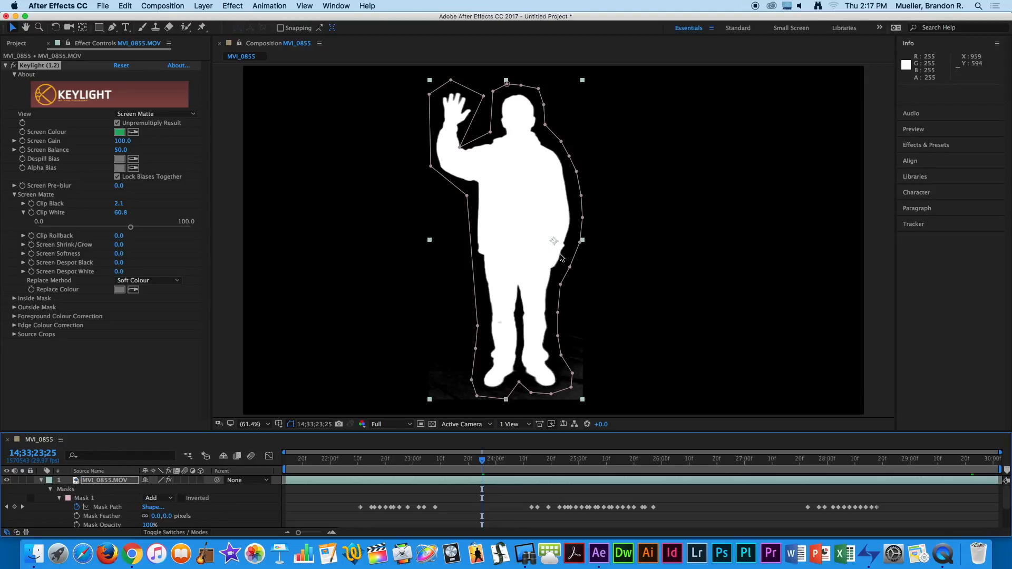
left_click_drag(482, 459, 450, 457)
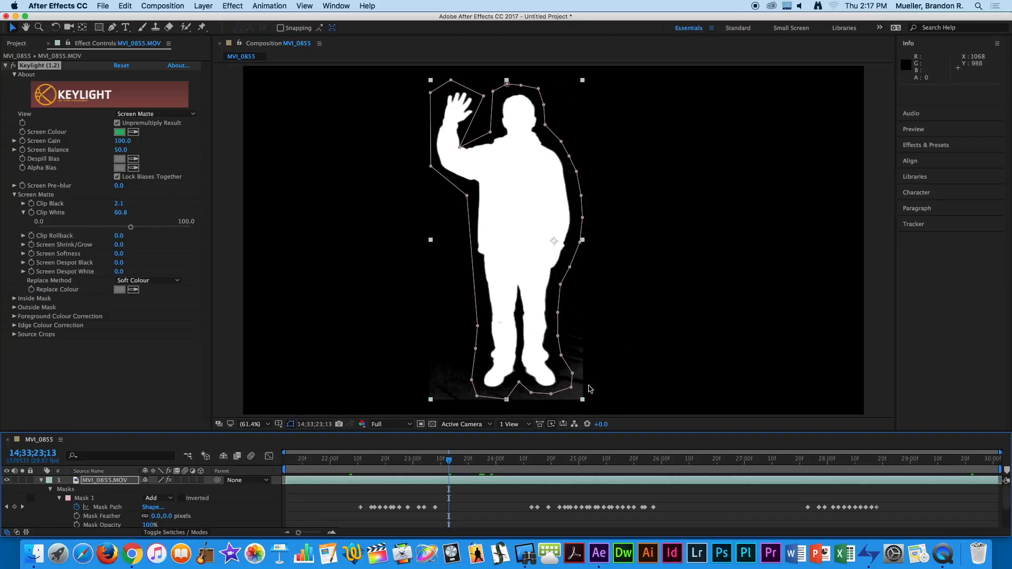
left_click_drag(451, 460, 362, 460)
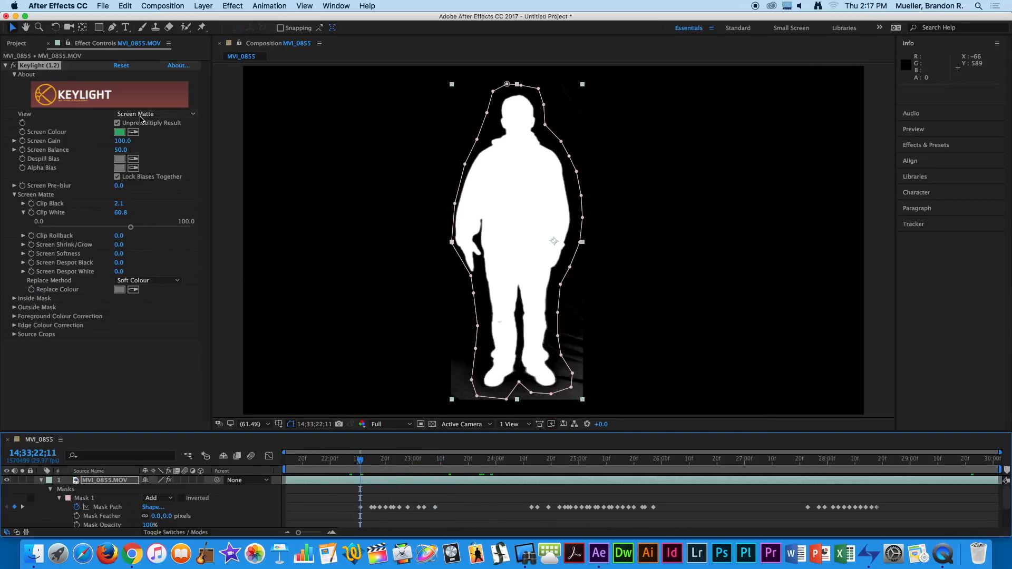
- Return the Keylight view to Final Result and go to 14;33;22;24, where the man waves
left_click(141, 114)
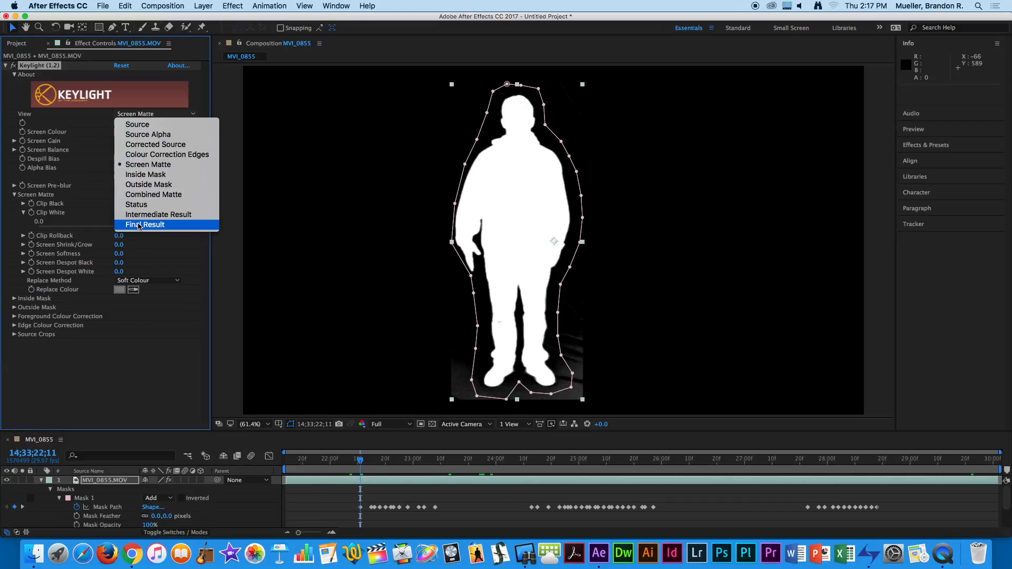
left_click(139, 225)
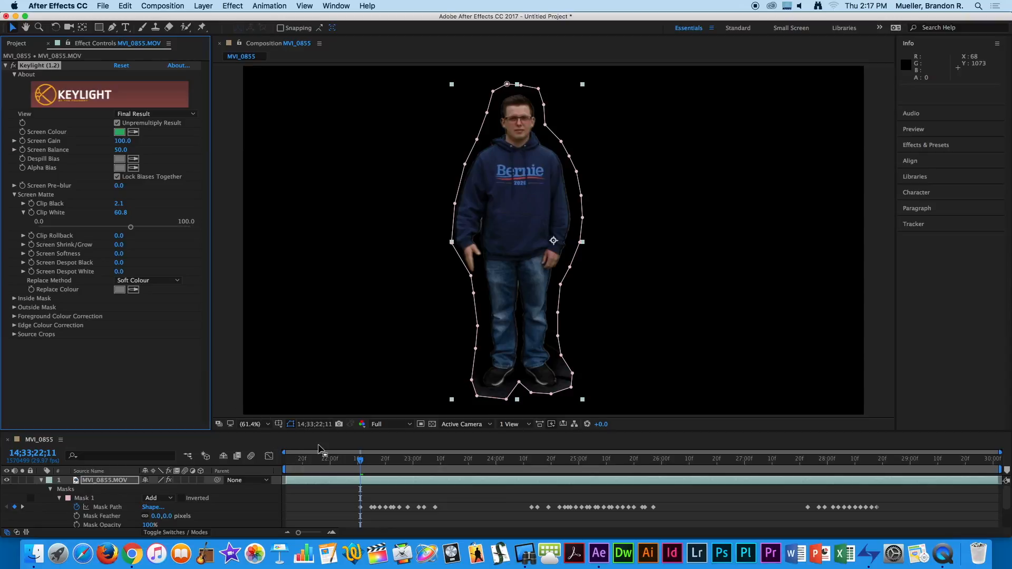
left_click_drag(360, 460, 397, 462)
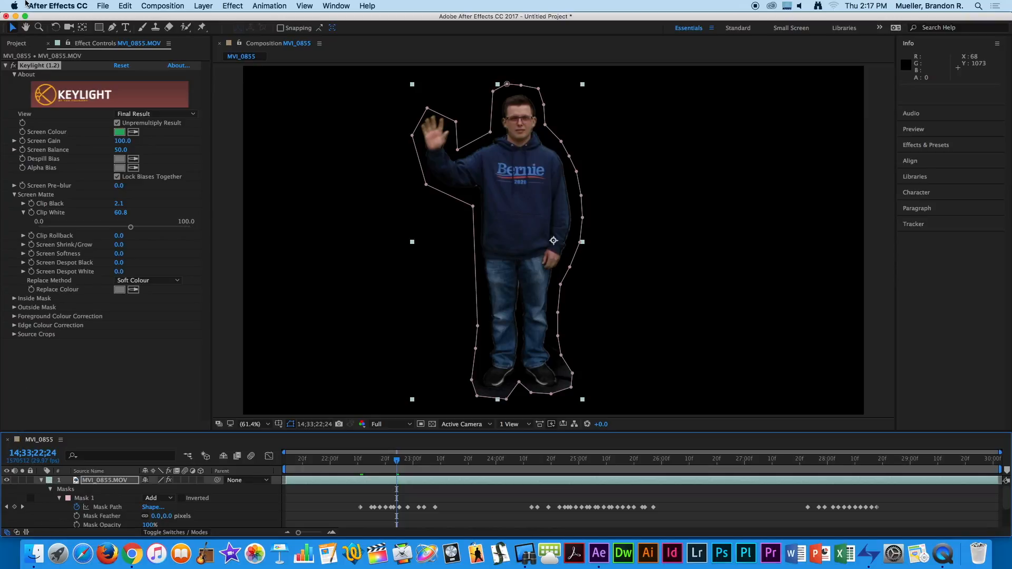
- Enlarge the timeline area, collapse the MVI_0855.MOV layer and add shutterstock_93346585.jpg to the composition beneath it
left_click(22, 44)
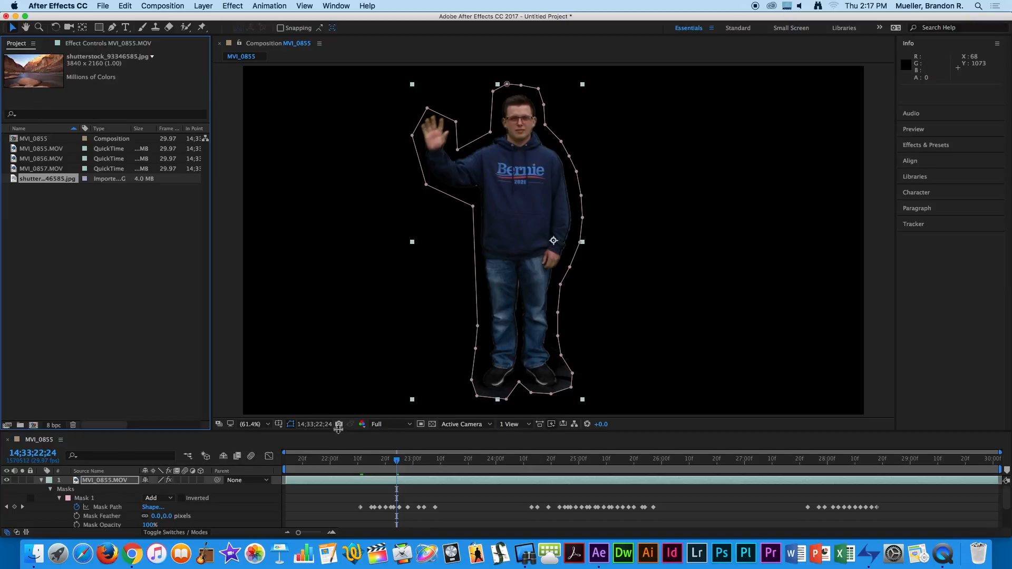
left_click_drag(338, 432, 338, 366)
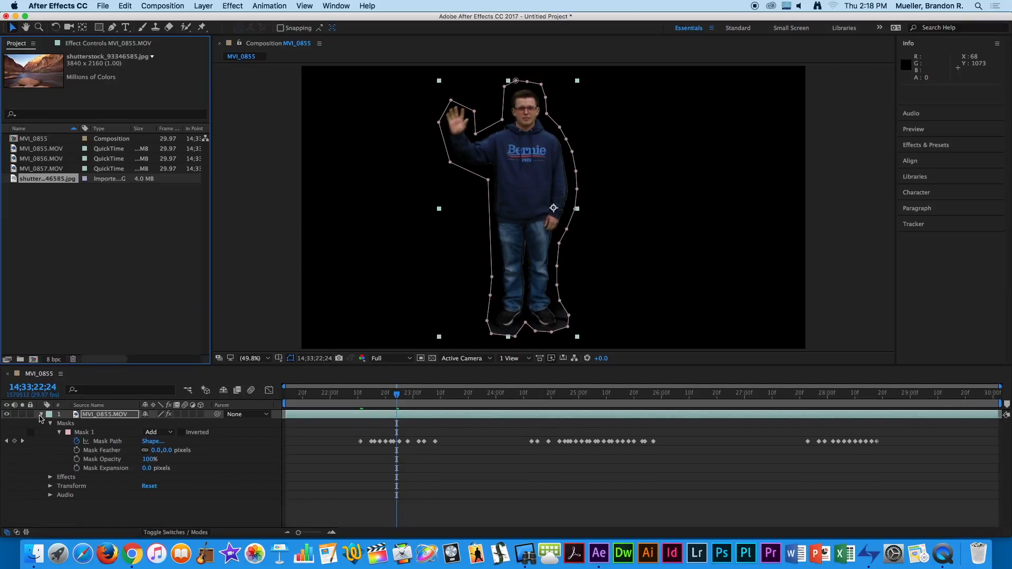
left_click(41, 415)
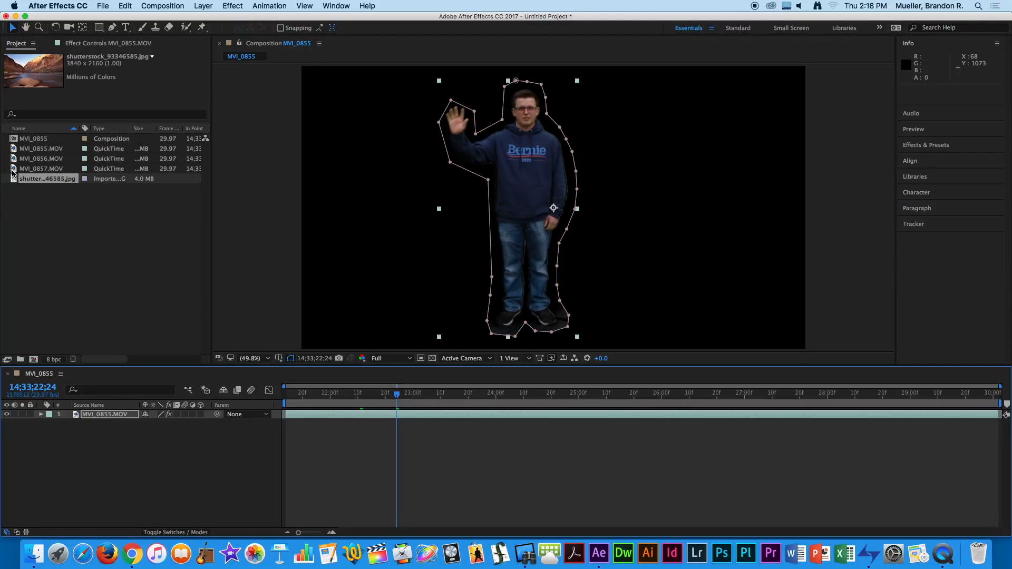
left_click_drag(13, 181, 46, 443)
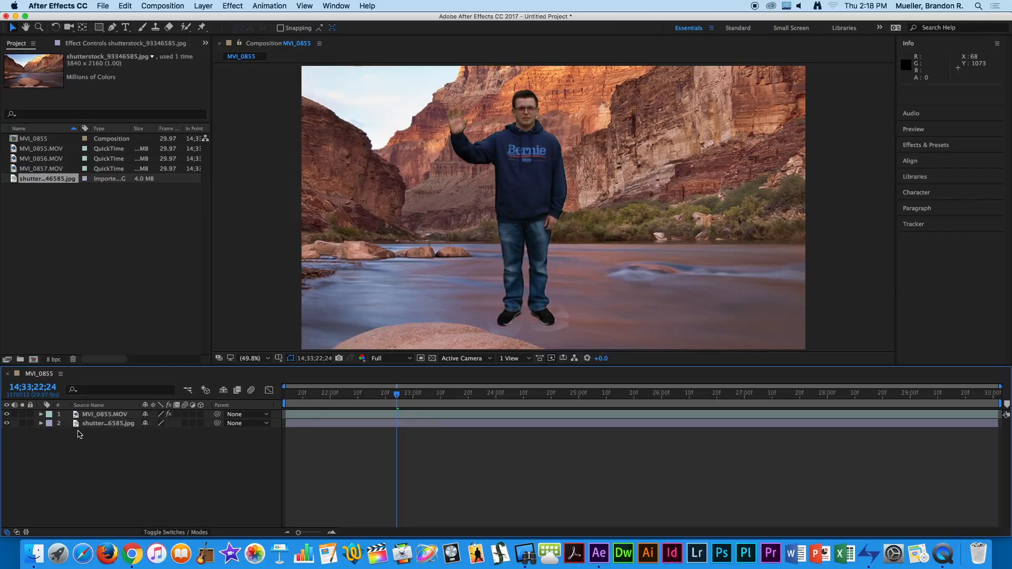
- Scale the shutterstock_93346585.jpg background layer to 52%
left_click(448, 422)
key("s")
left_click_drag(170, 437, 141, 437)
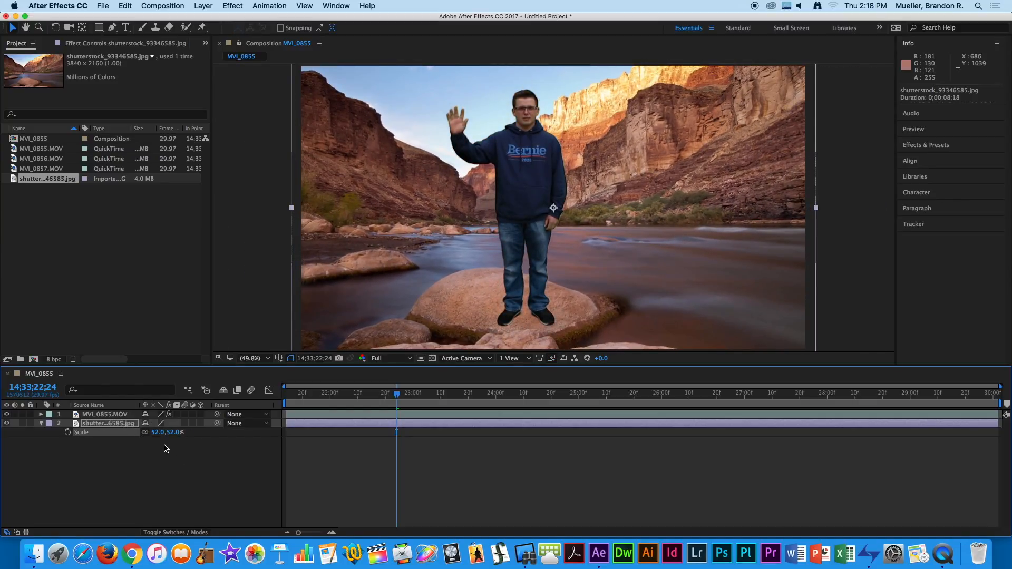
- Nudge the canyon picture to position 982.1, 528.0 and hide its layer
mouse_move(365, 315)
left_mouse_down()
mouse_move(371, 322)
mouse_move(369, 311)
left_mouse_up()
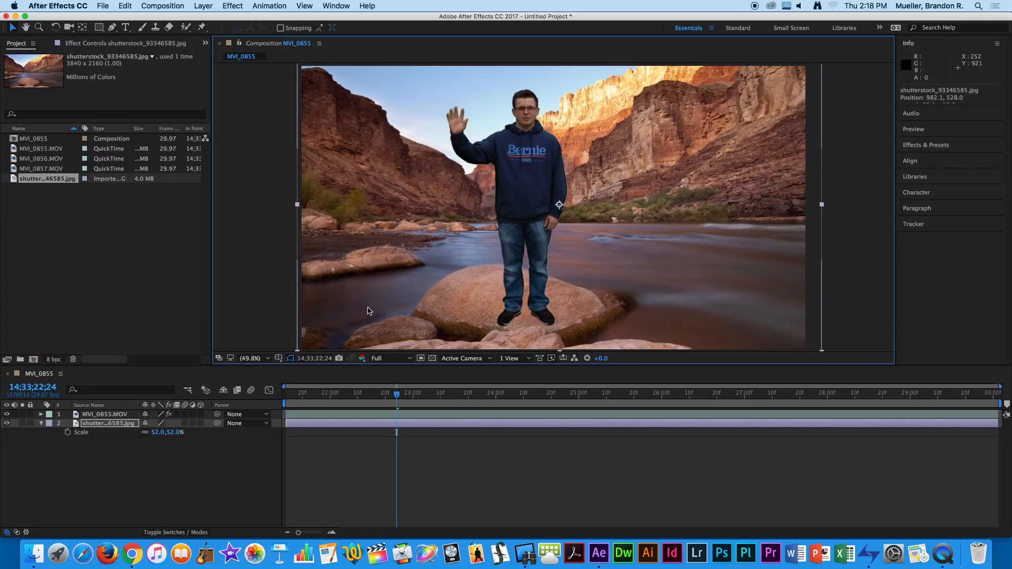
left_click(7, 423)
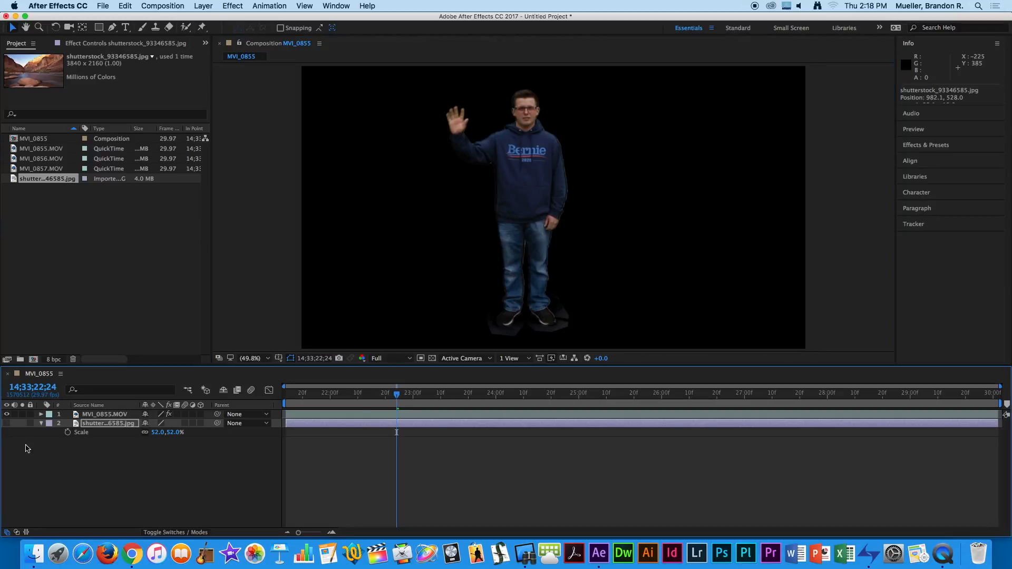
- Set the composition's background color to magenta F400FF to expose leftovers around the keyed man
left_click(168, 7)
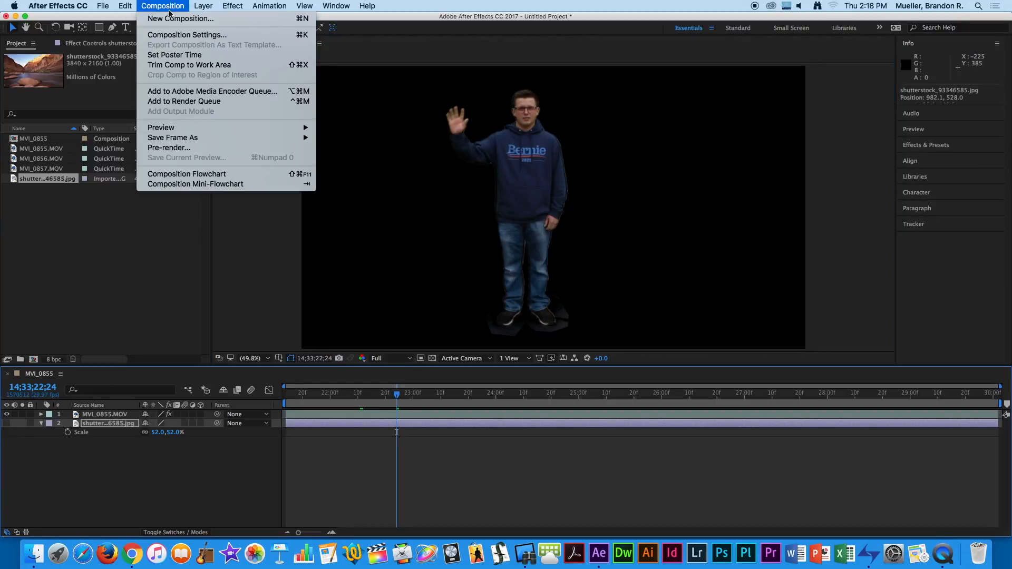
left_click(175, 36)
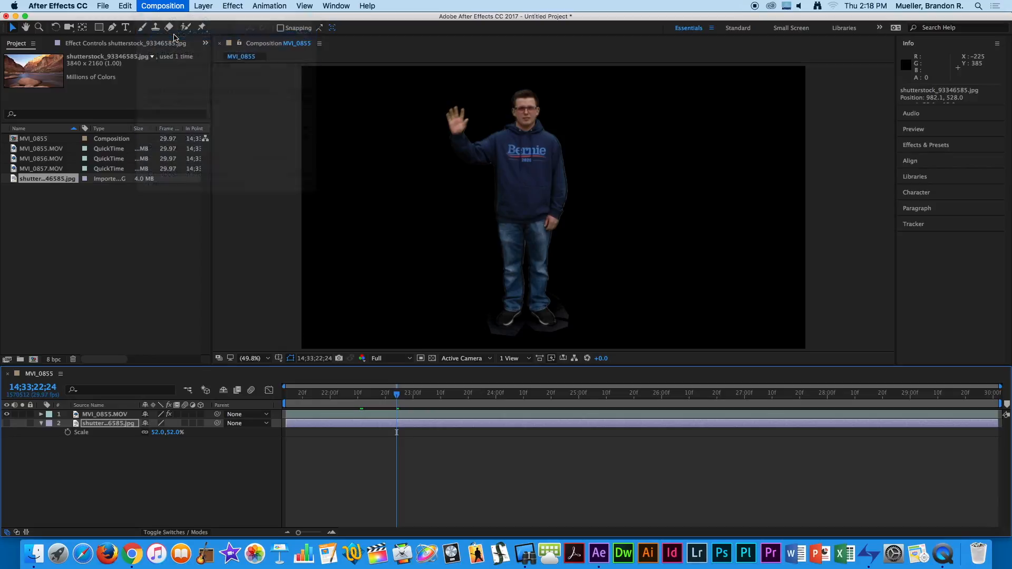
left_click(425, 283)
left_click_drag(447, 84, 234, 75)
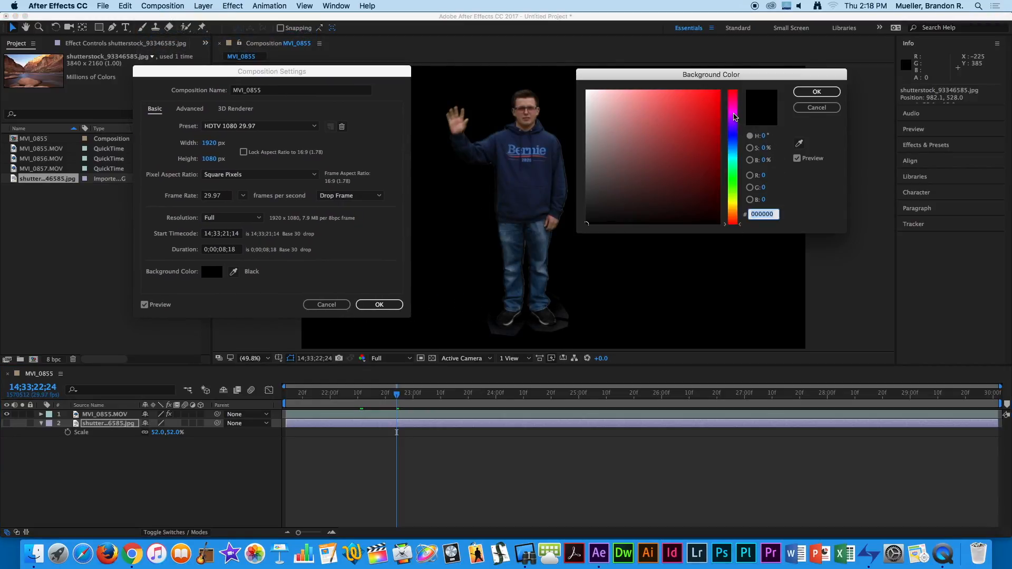
left_click(736, 115)
left_click_drag(721, 116, 729, 89)
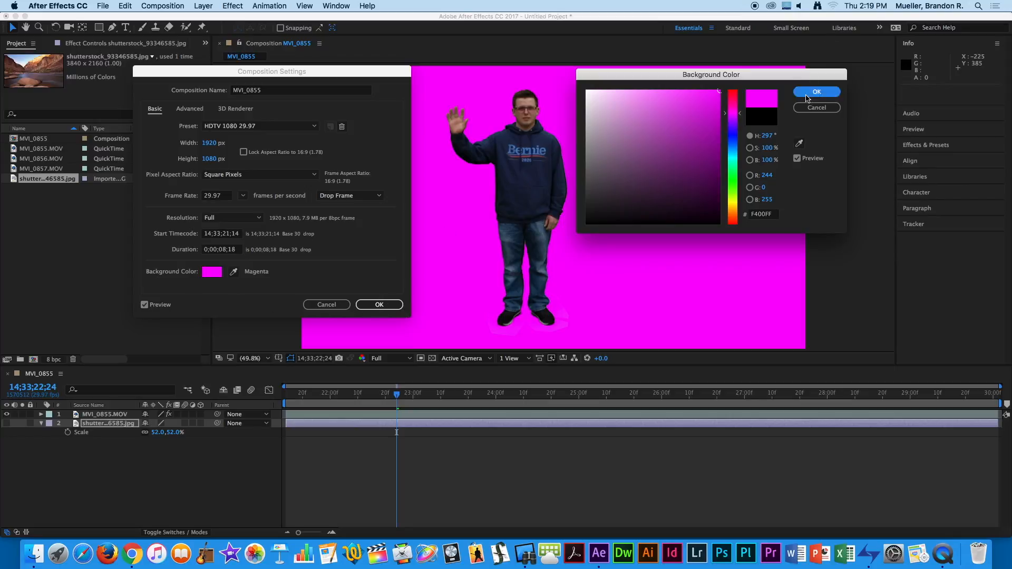
left_click(817, 92)
left_click(380, 305)
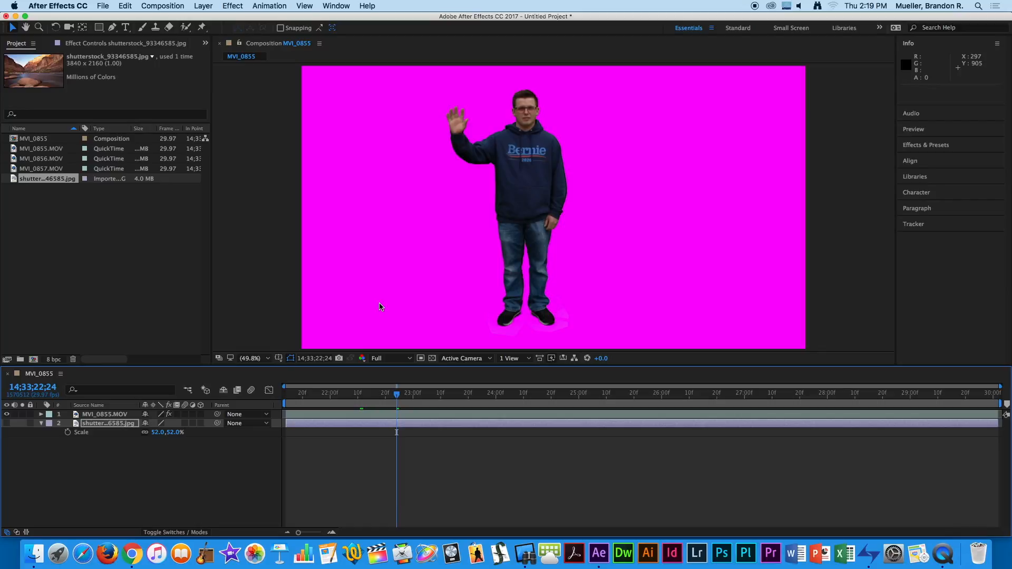
- Hide the canyon background and show the Keylight settings of the MVI_0855.MOV layer with Clip Rollback expanded
key("space")
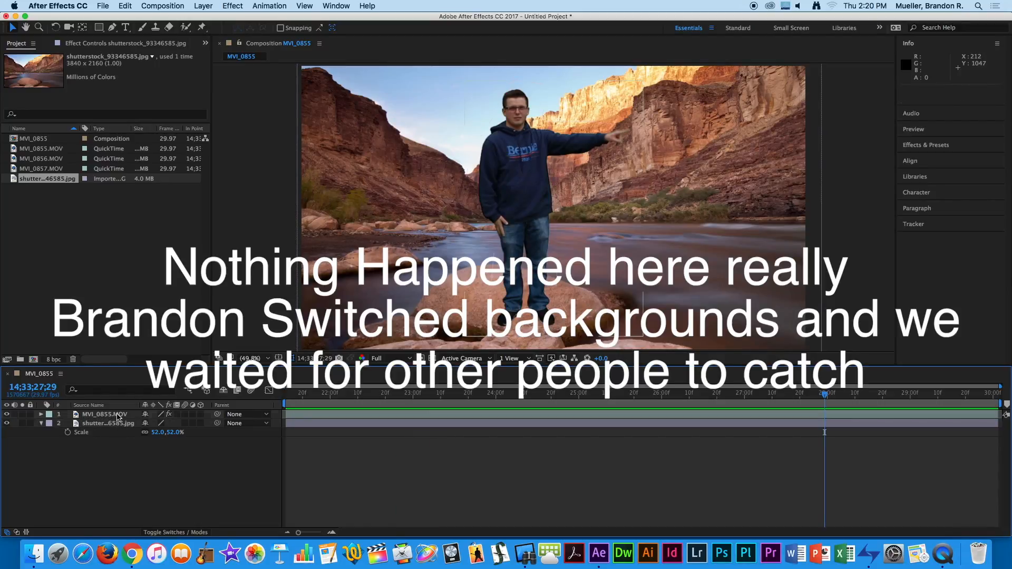
left_click(116, 418)
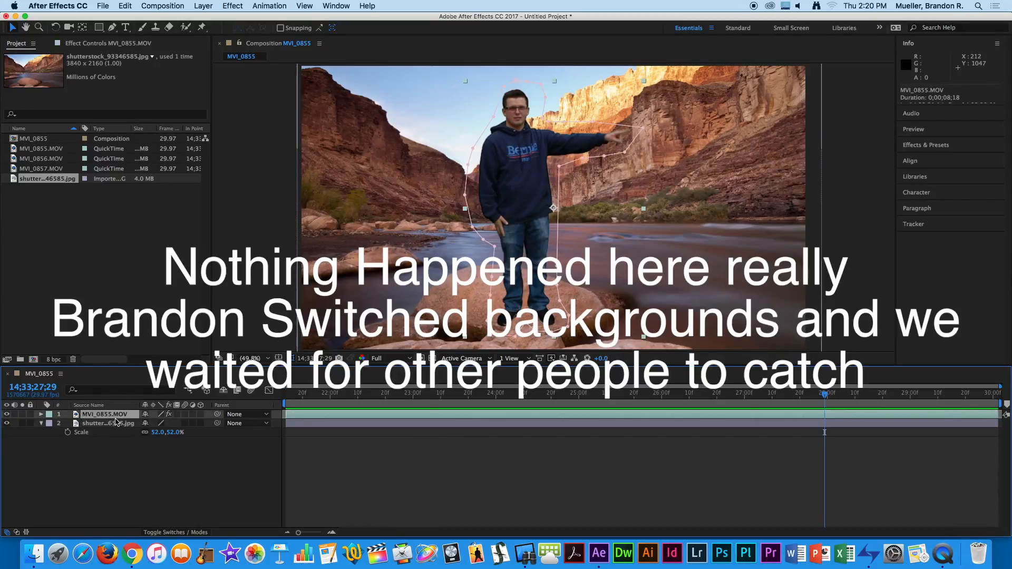
left_click(7, 423)
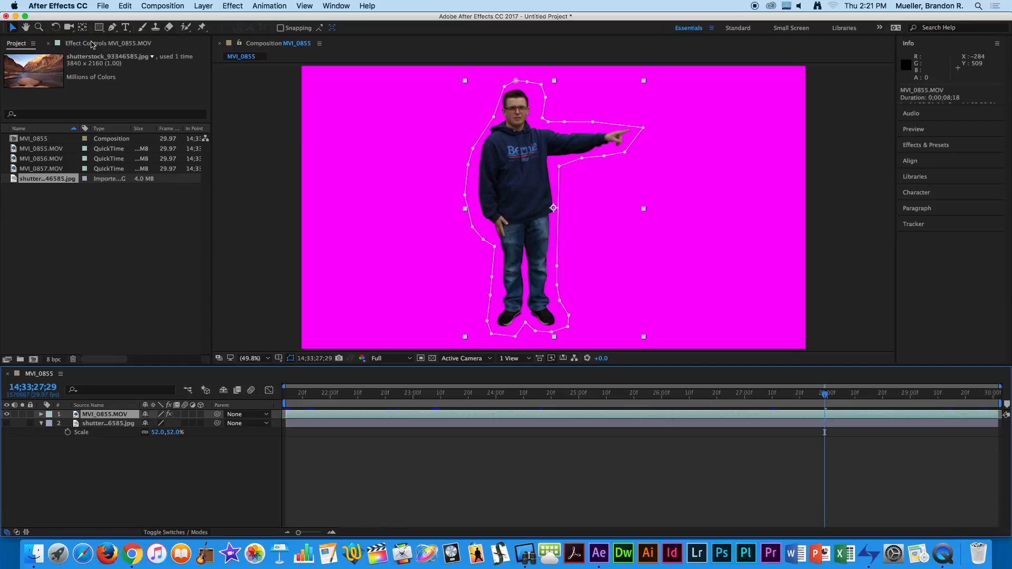
left_click(84, 44)
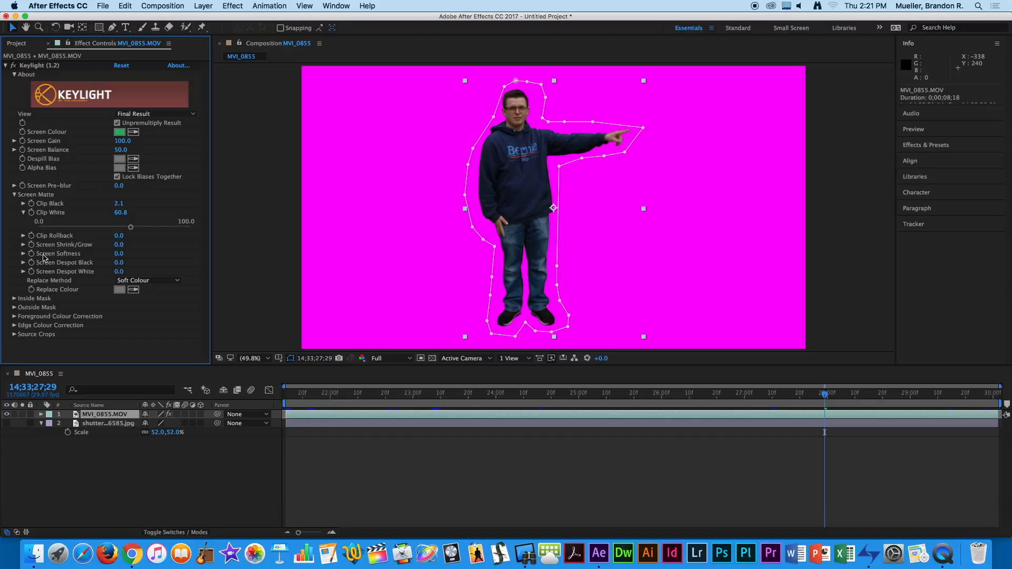
left_click(23, 236)
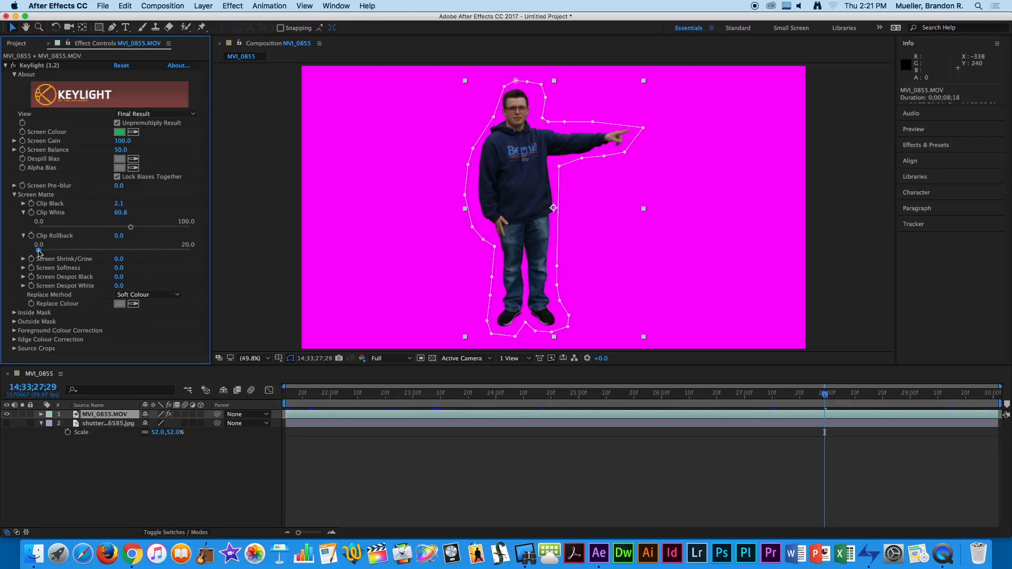
- Inspect the edges around the man's head, try a Clip White of 100 in Keylight and settle on 61.8
scroll(533, 178, "down", 2)
scroll(512, 213, "up", 4)
key("space")
left_click_drag(403, 174, 513, 394)
left_click_drag(498, 168, 482, 278)
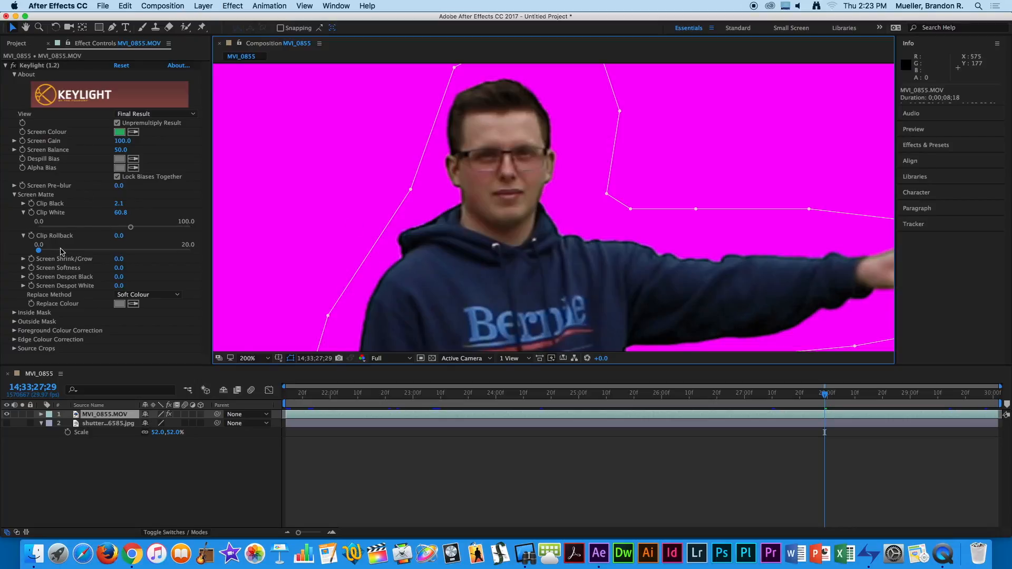
left_click_drag(131, 228, 199, 234)
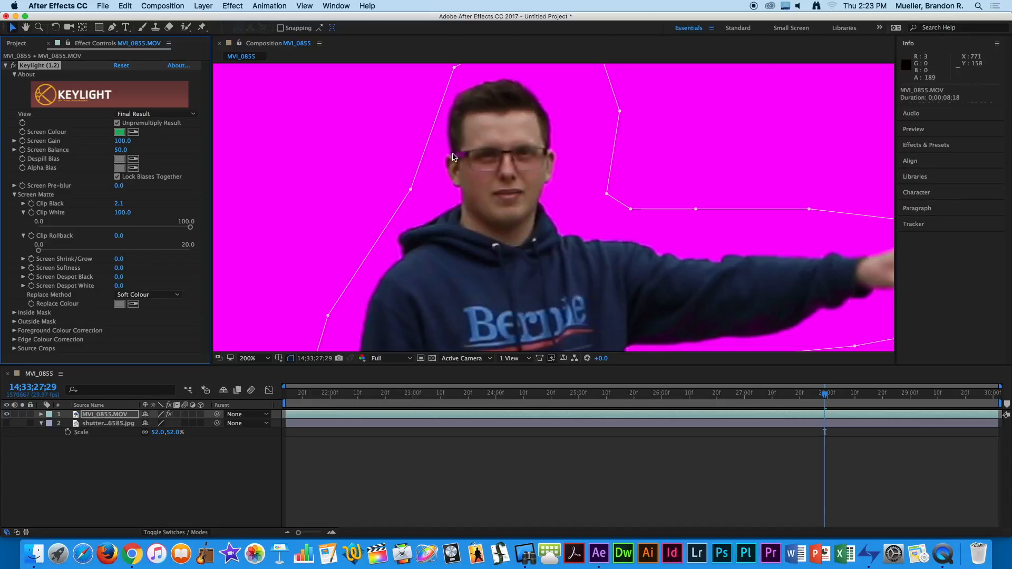
left_click_drag(464, 157, 470, 159)
key("super+z")
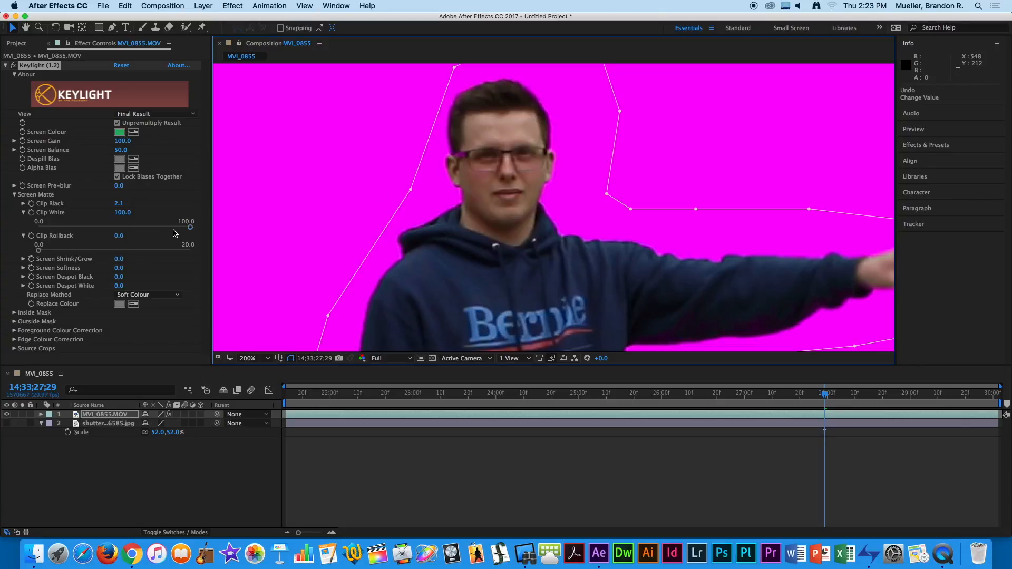
left_click_drag(191, 228, 132, 229)
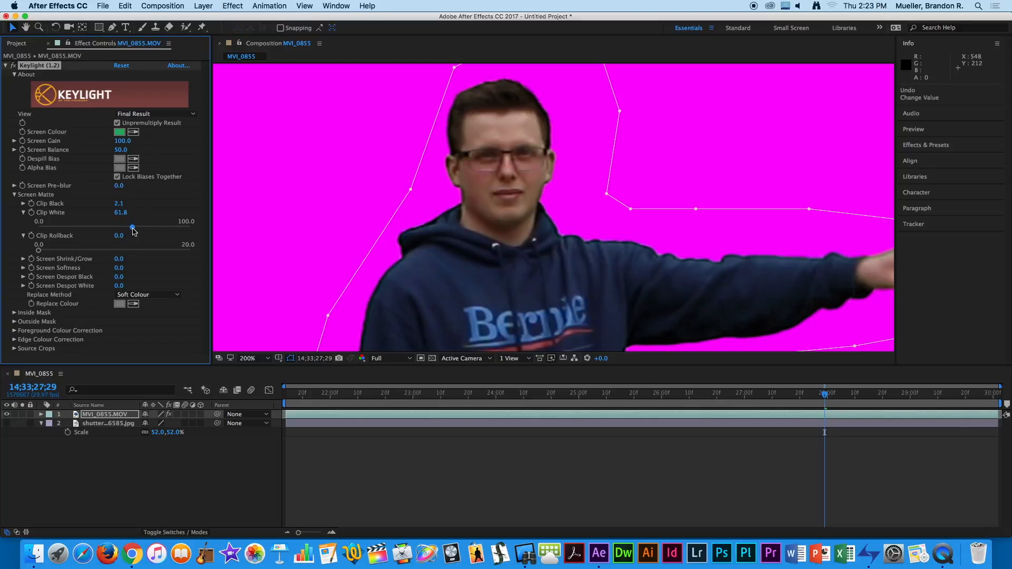
left_click_drag(132, 229, 133, 231)
- Set Keylight's Clip Rollback to 0.6 and Screen Shrink/Grow to -0.6
mouse_move(39, 250)
left_mouse_down()
mouse_move(60, 254)
mouse_move(43, 256)
left_mouse_up()
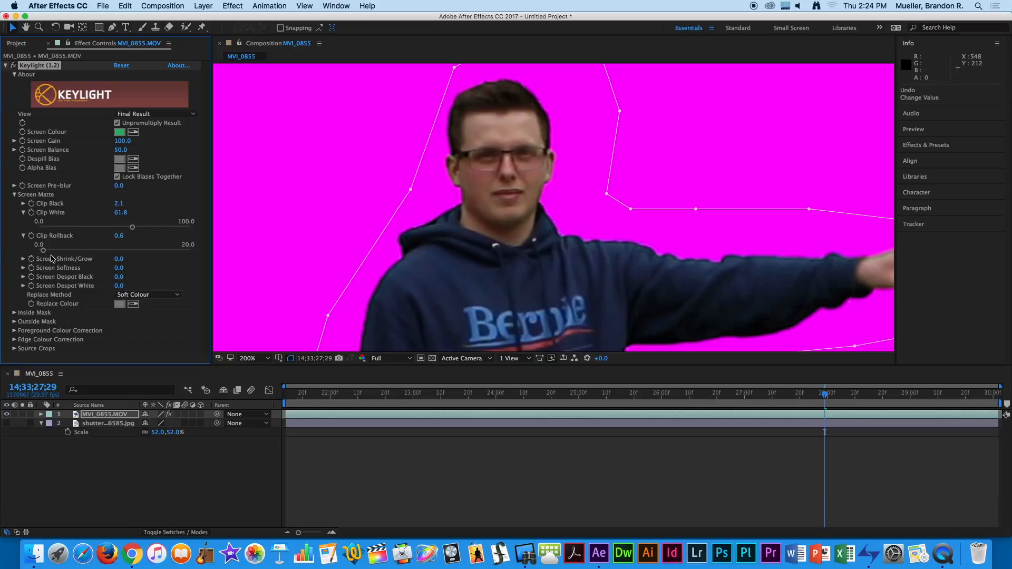
left_click(23, 259)
mouse_move(115, 274)
left_mouse_down()
mouse_move(147, 278)
mouse_move(113, 280)
left_mouse_up()
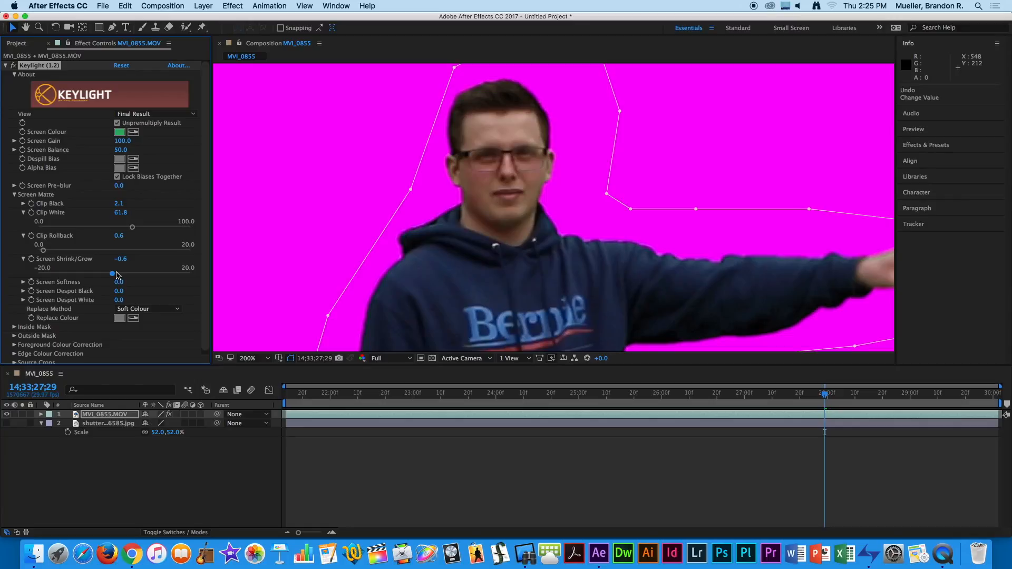
left_click(169, 5)
left_click(174, 35)
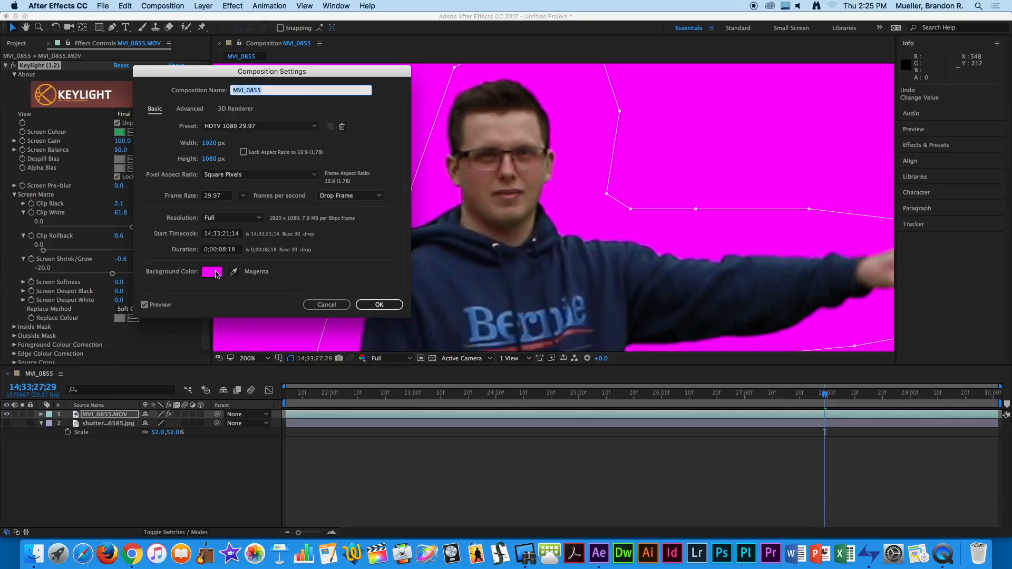
left_click(364, 305)
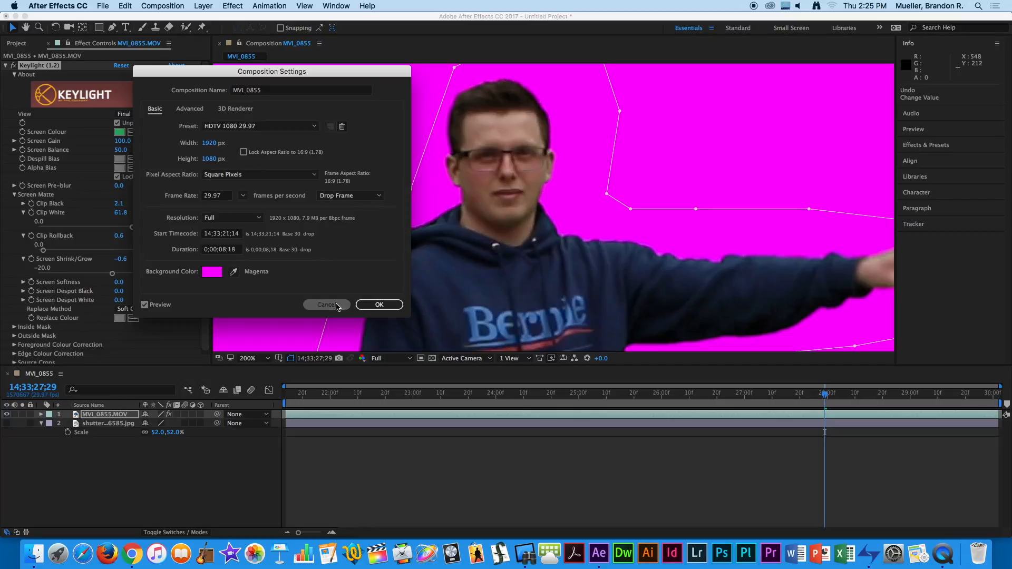
- Compare the man's edges against the canyon picture and the plain magenta by toggling the canyon layer's visibility
left_click(7, 423)
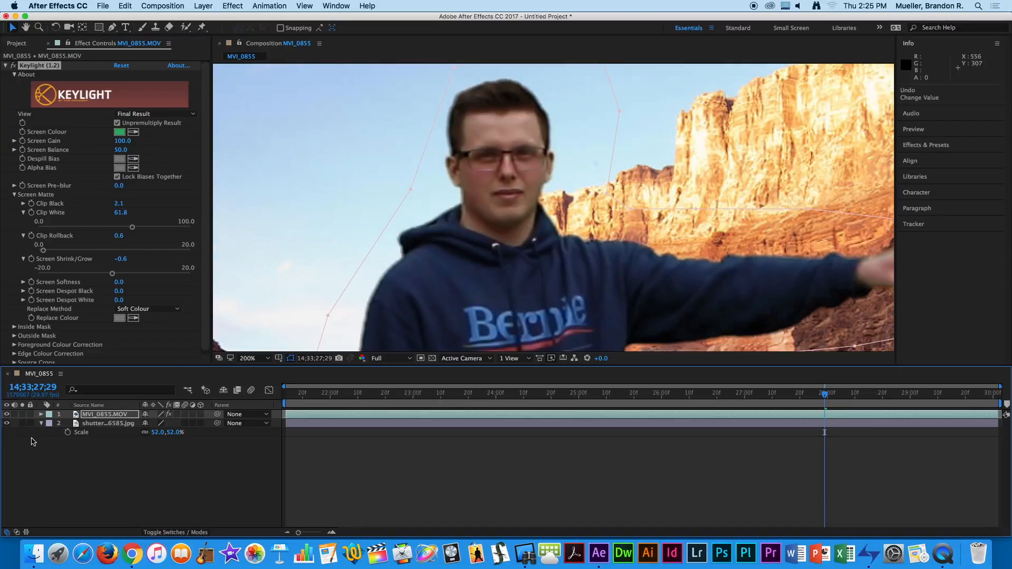
left_click(7, 424)
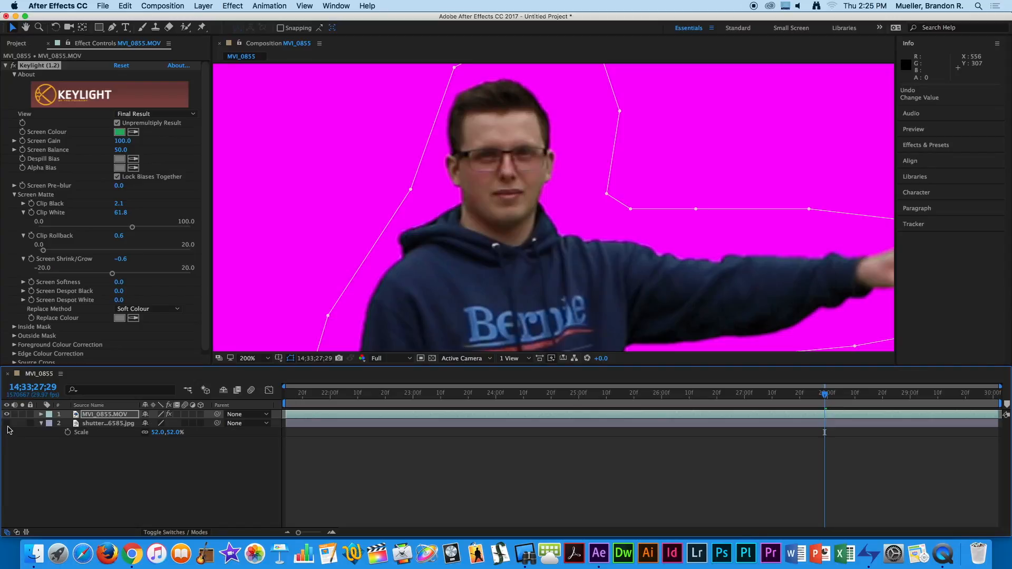
left_click(8, 424)
left_click(7, 423)
- Check the key in Keylight's Screen Matte view and return the view to Final Result
left_click(152, 115)
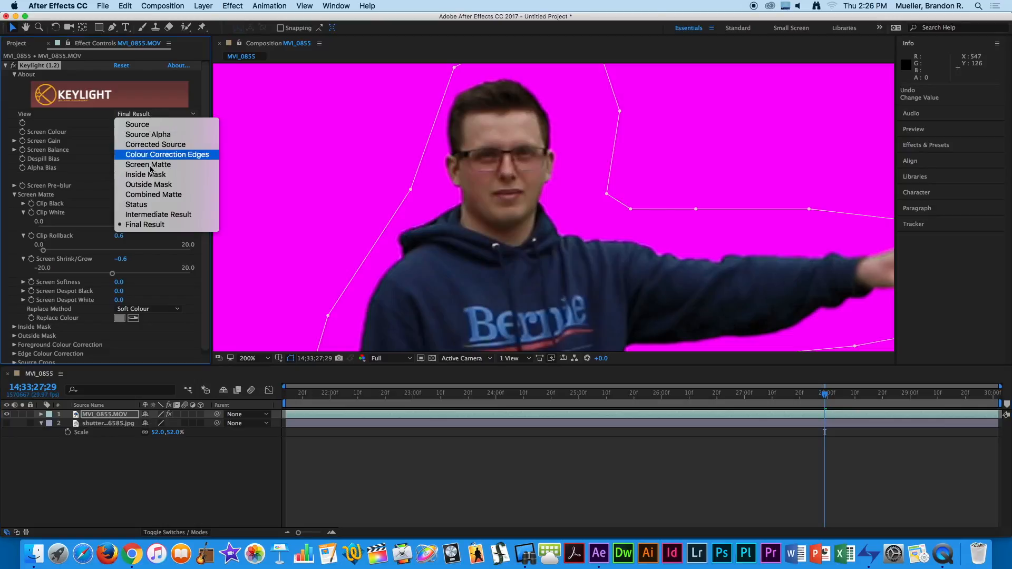
left_click(159, 165)
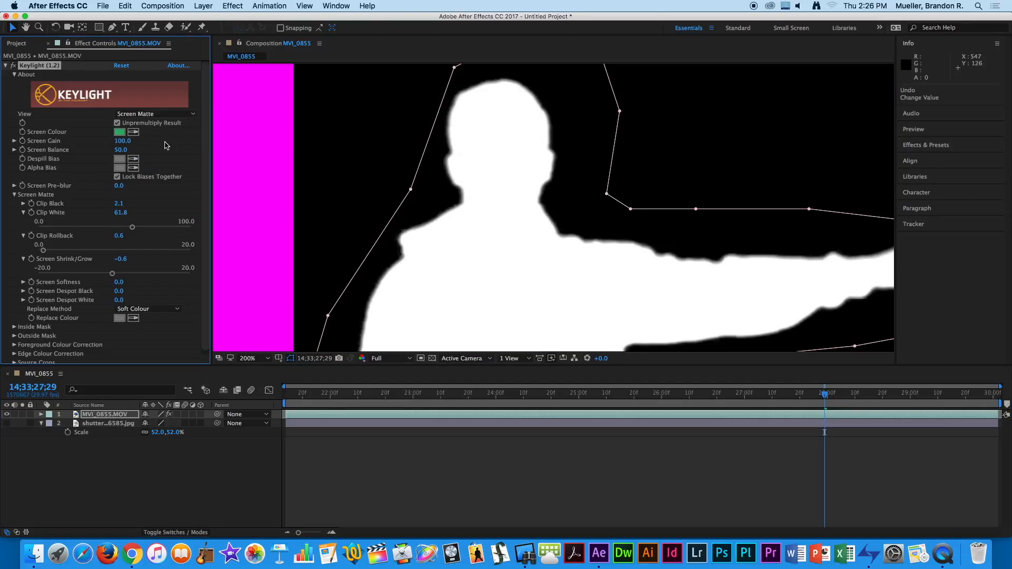
left_click(158, 114)
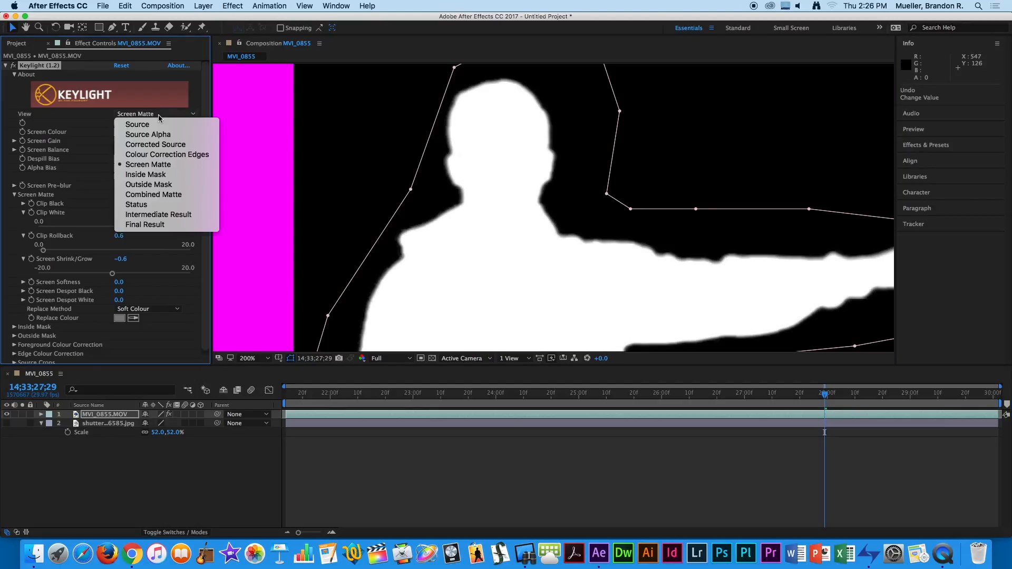
left_click(157, 226)
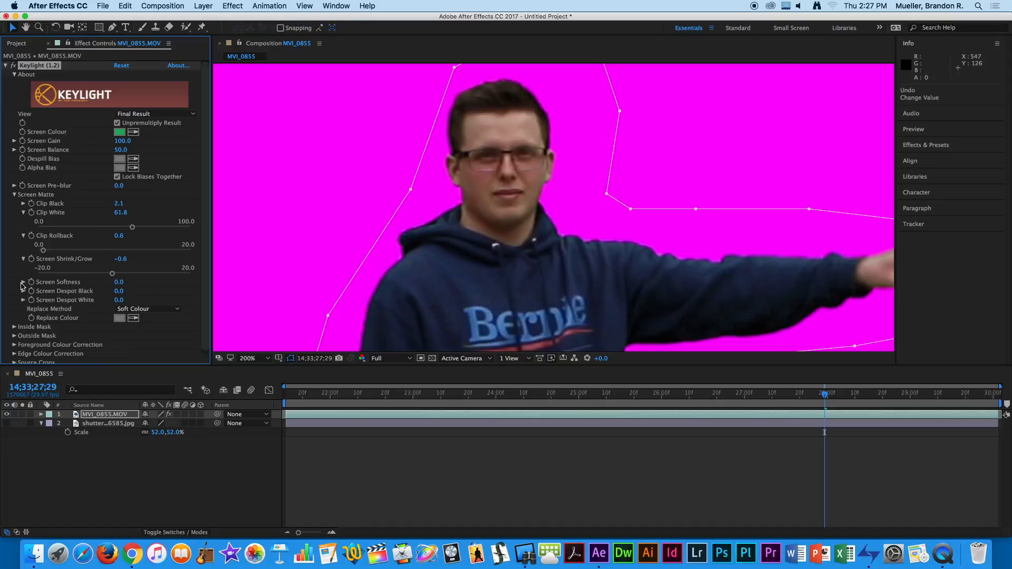
- Refine the Keylight matte with Screen Shrink/Grow at -0.4, Clip Rollback at 0.3 and Screen Softness at 0.3
left_click_drag(112, 274, 113, 275)
left_click_drag(45, 254, 43, 253)
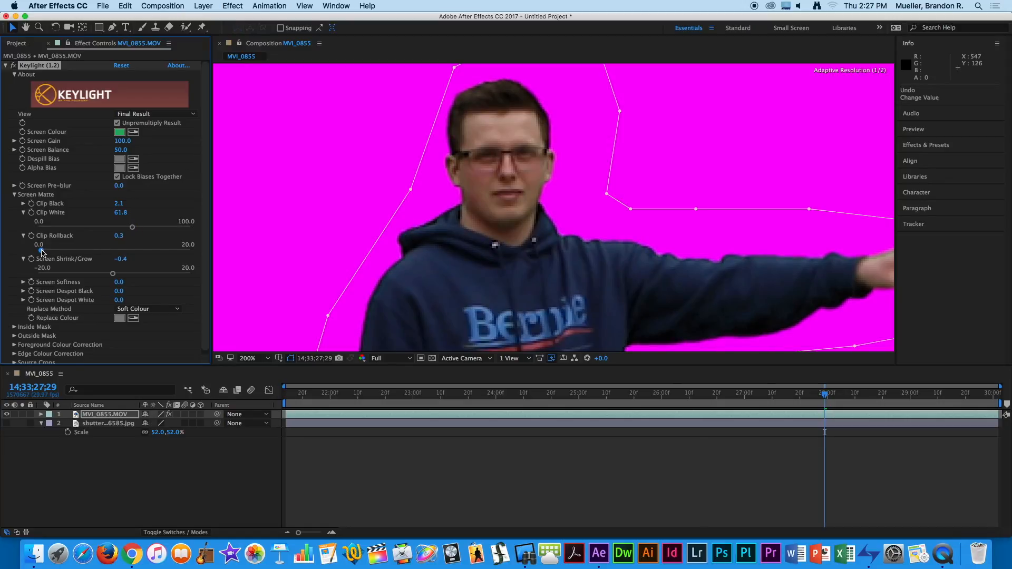
left_click(23, 282)
left_click_drag(41, 298, 42, 299)
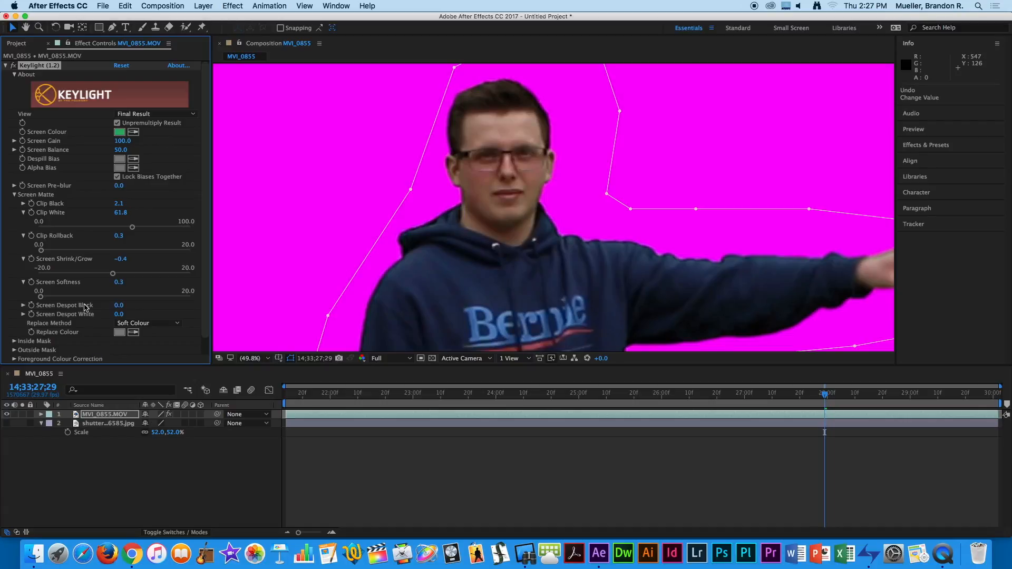
- Turn the canyon background layer back on and preview the whole composite
key("shift+slash")
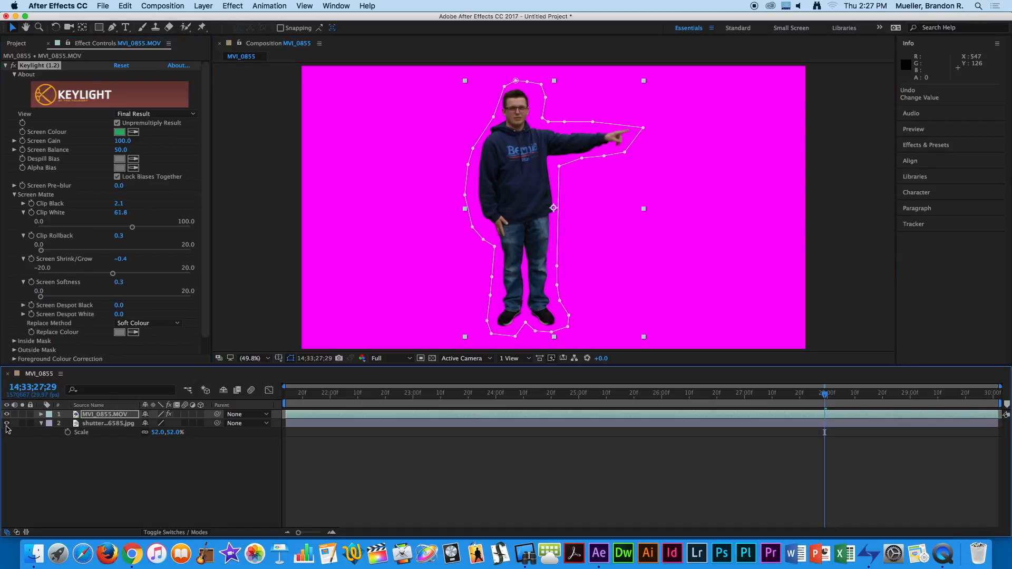
left_click(7, 425)
left_click(128, 498)
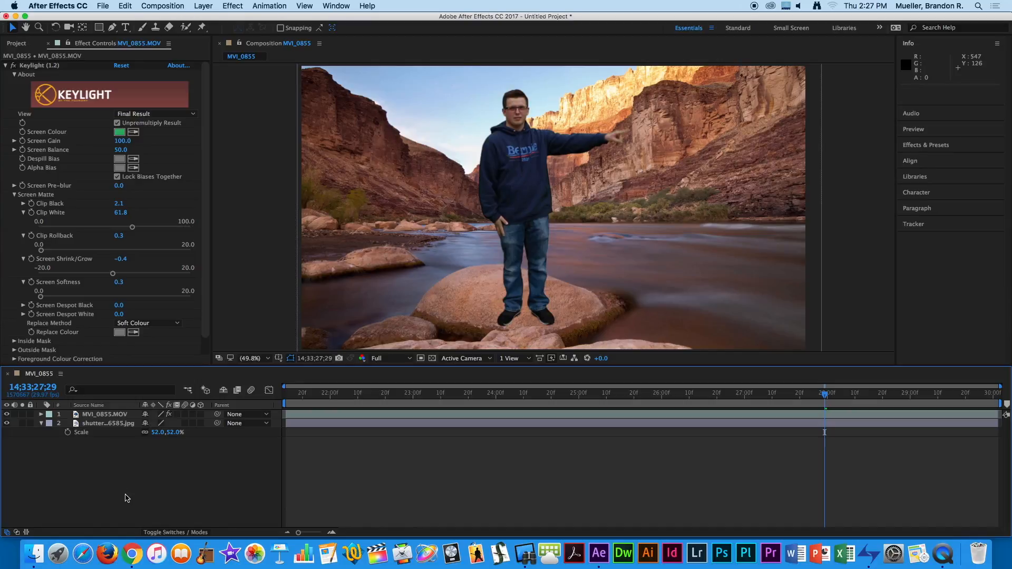
key("space")
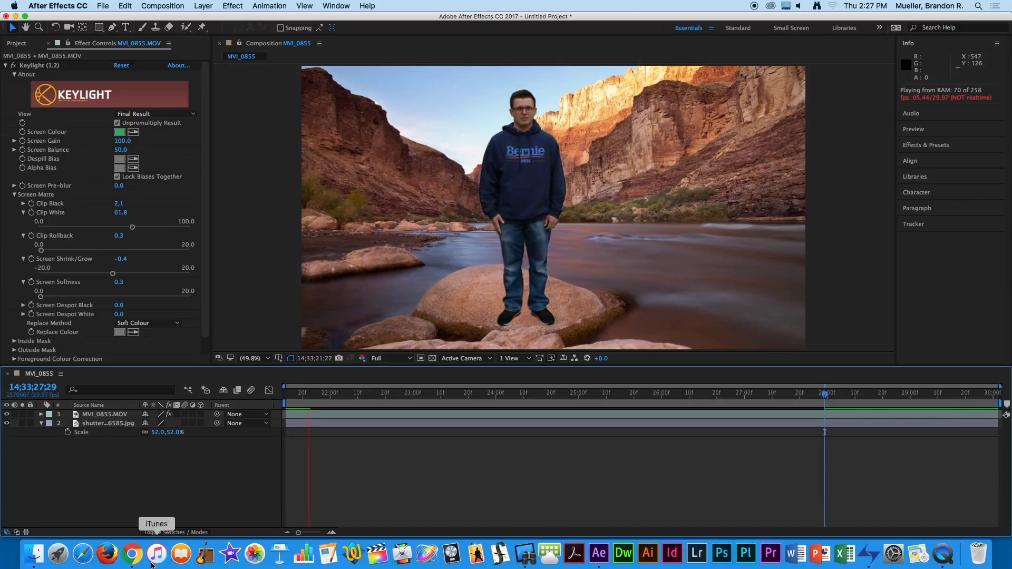
key("space")
left_click(525, 554)
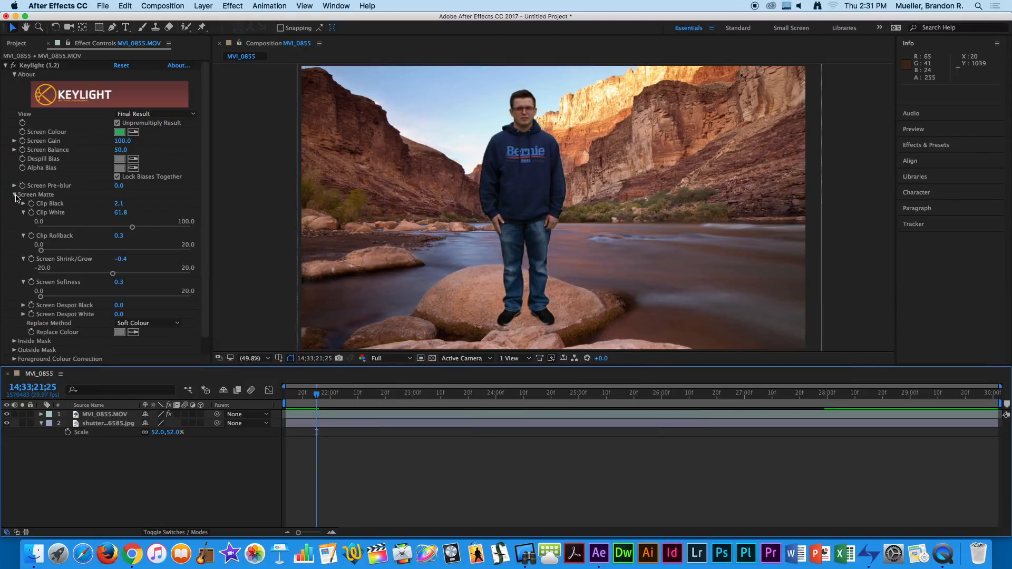
- Scale the MVI_0855.MOV layer with the man to 72%
left_click(89, 414)
left_click(88, 413)
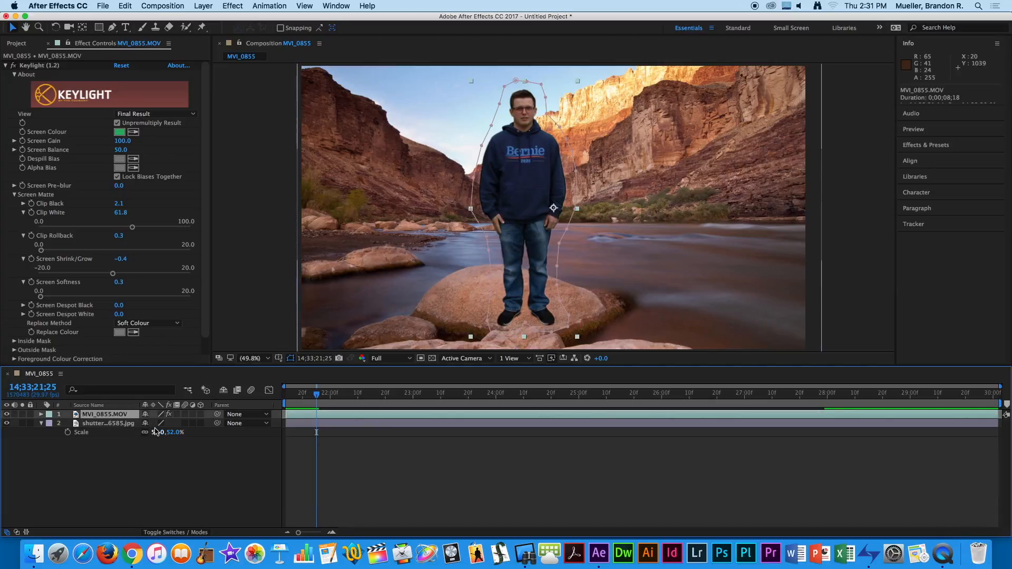
key("s")
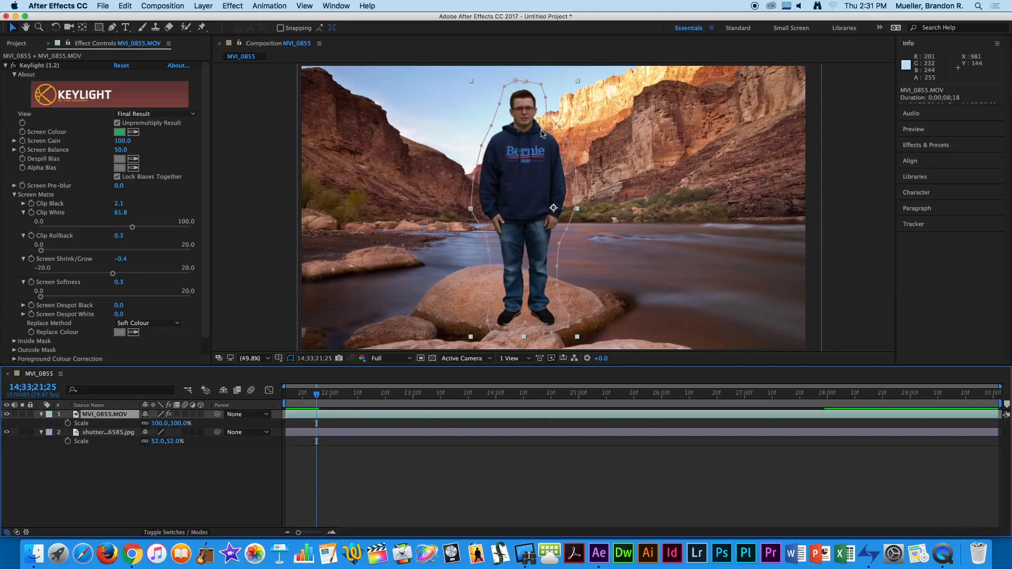
left_click_drag(165, 424, 150, 436)
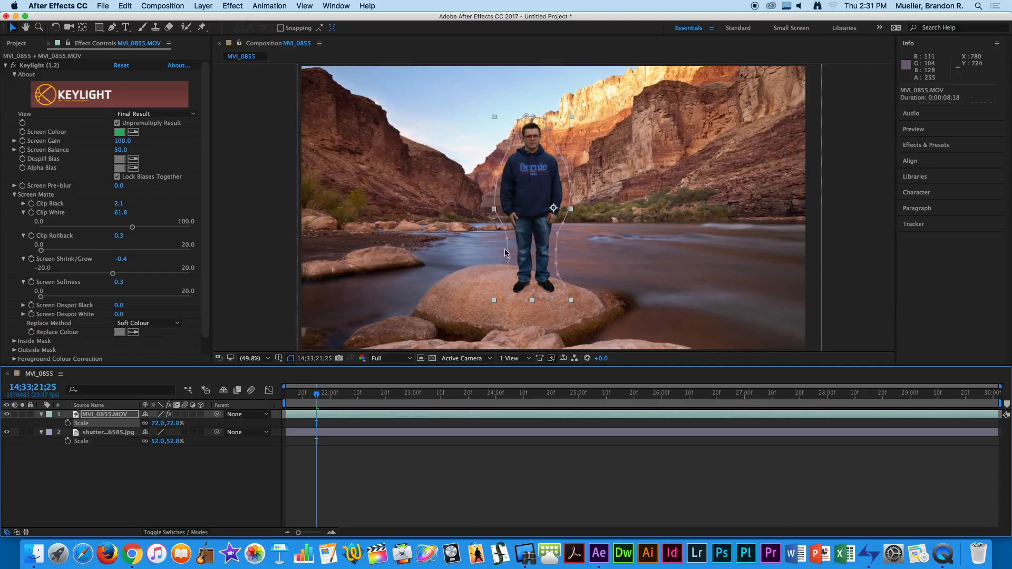
- Scale the MVI_0855.MOV layer to 41% and place the man by the left riverbank at about position 312, 496
left_click_drag(499, 231, 372, 205)
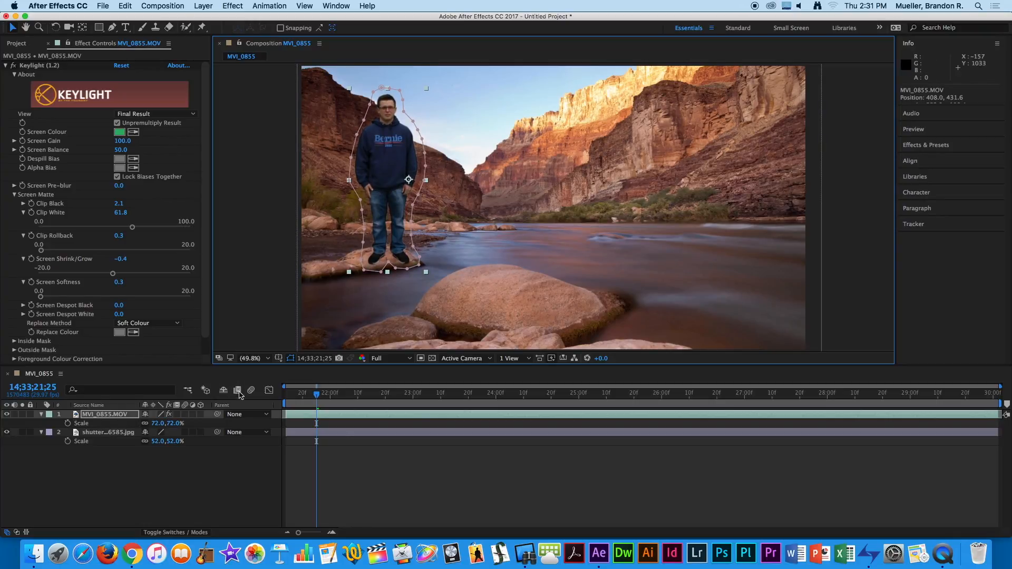
left_click_drag(169, 423, 160, 423)
left_click_drag(400, 176, 375, 190)
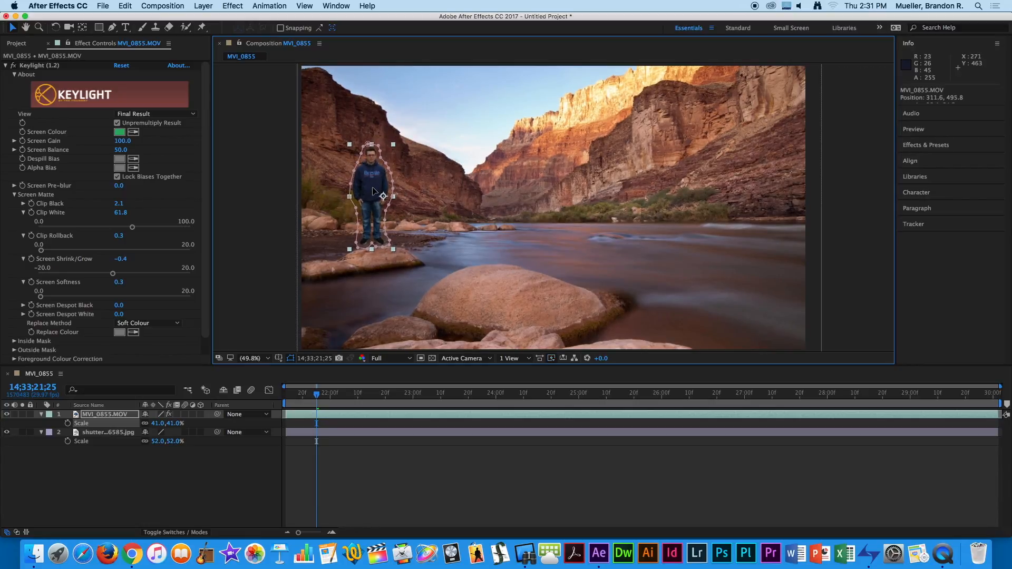
left_click(219, 452)
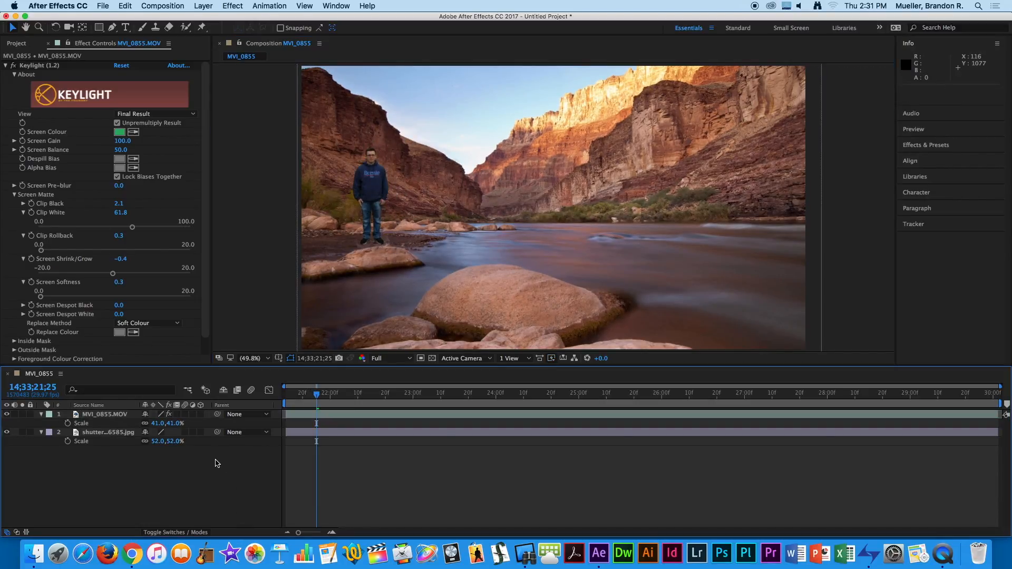
- Preview the composite and move the man down onto the left riverbank rock, at about position 338, 536, checking the placement with another preview
key("space")
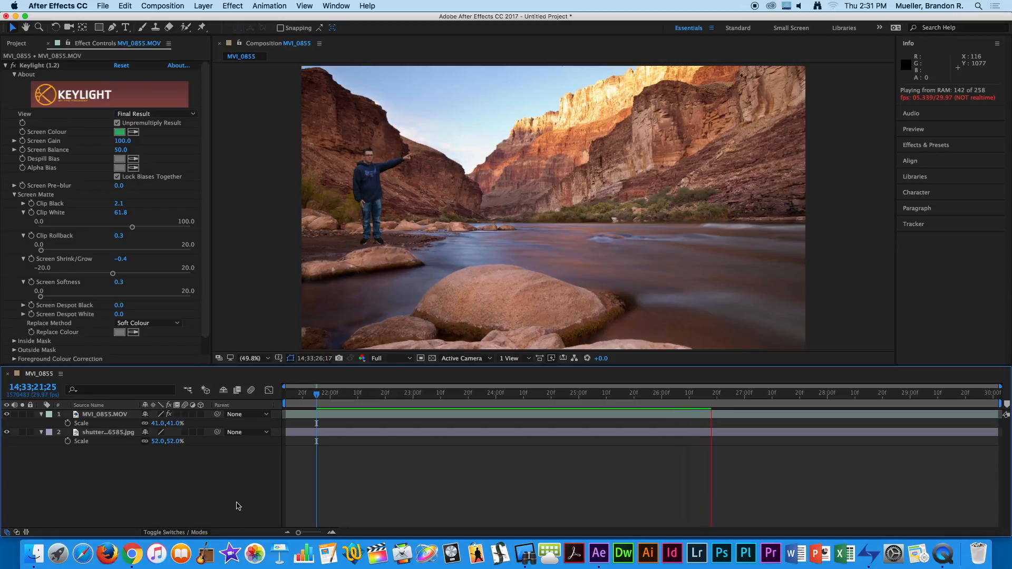
left_click(379, 214)
left_click_drag(370, 187, 377, 199)
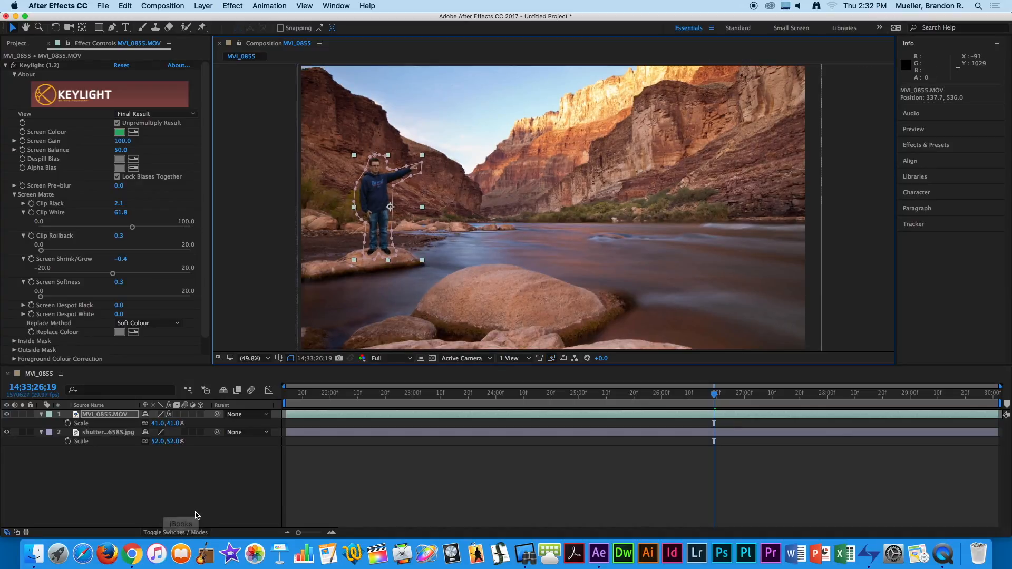
left_click(204, 493)
key("space")
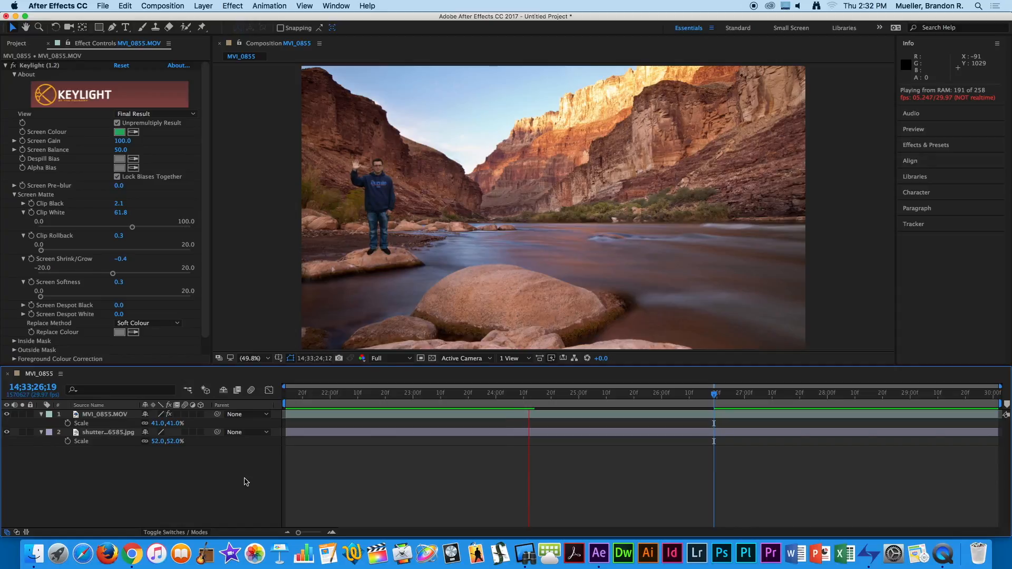
- Switch to Remote Desktop to view the list of classroom computers
left_click(523, 558)
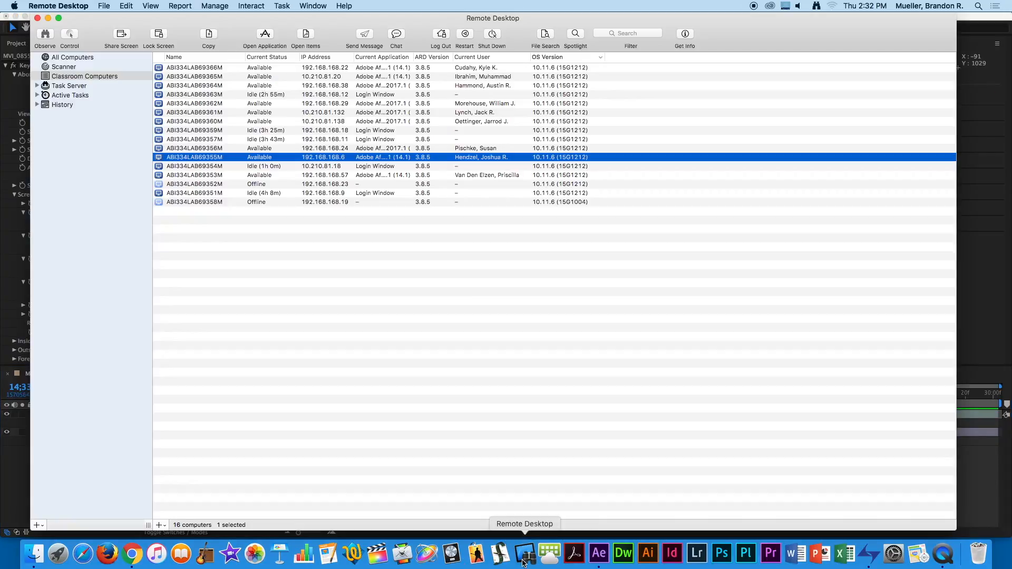